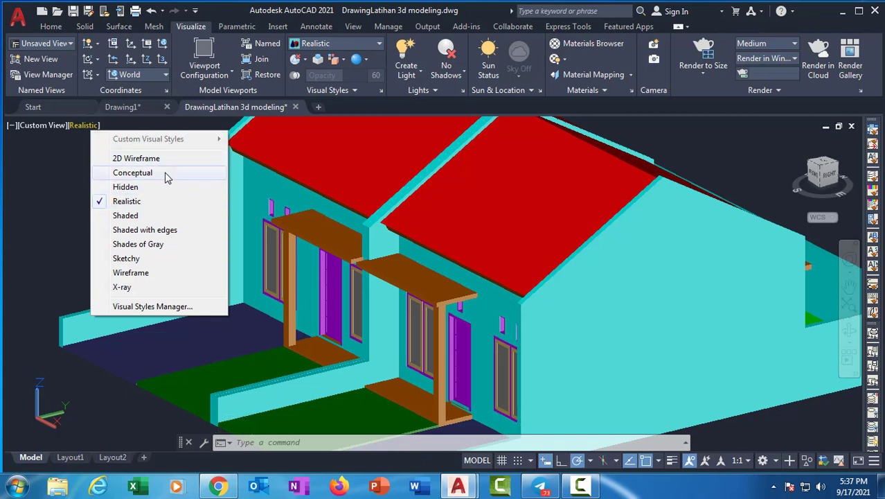
Dismiss the visual style list, keeping Realistic, and open the Materials Browser.
click(63, 214)
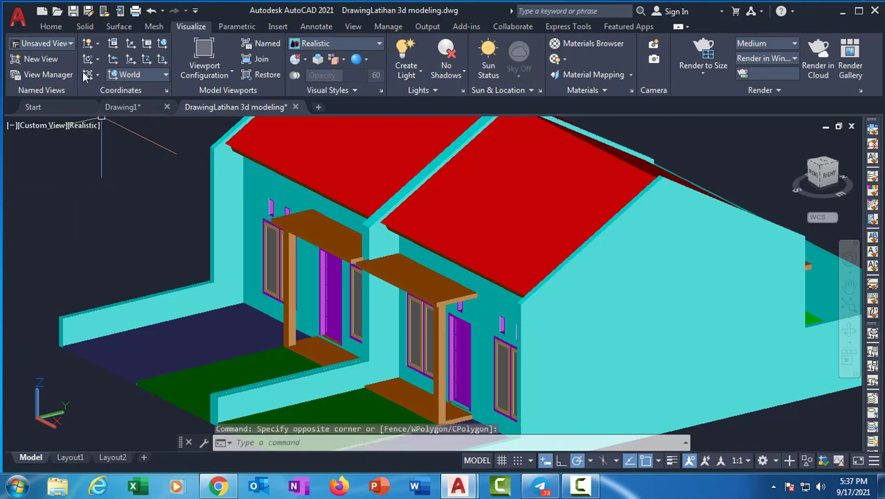
click(50, 27)
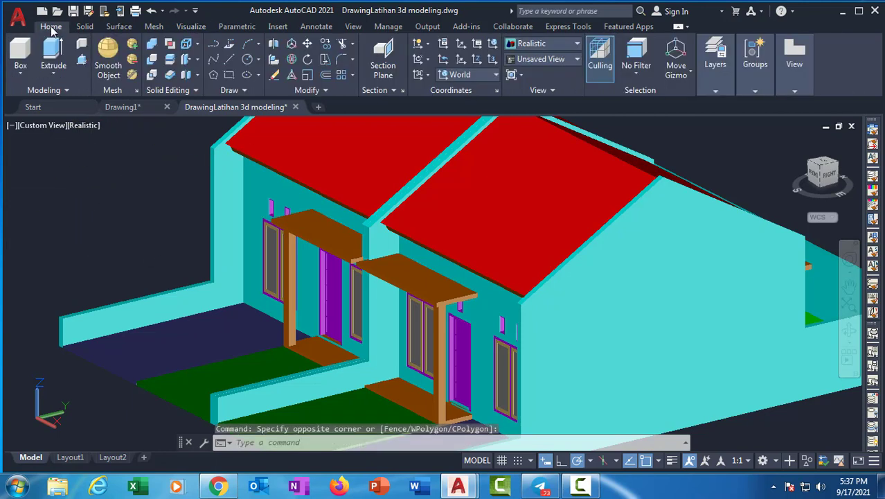
click(191, 26)
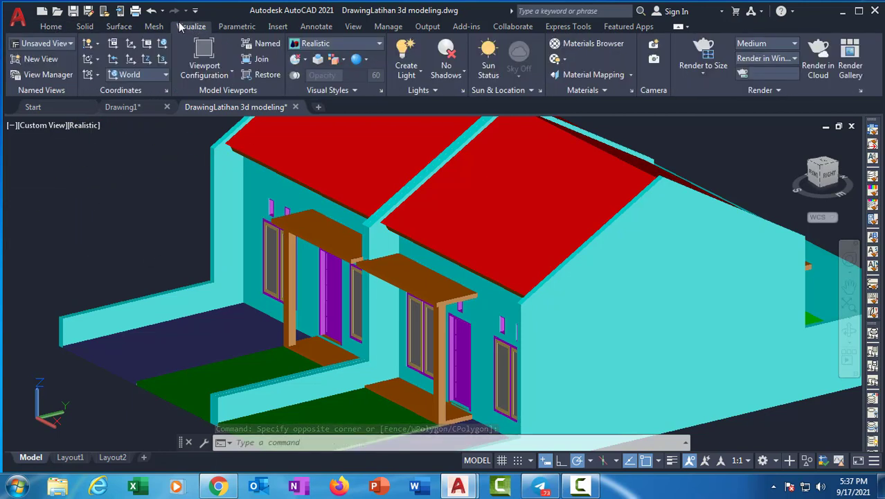
click(588, 46)
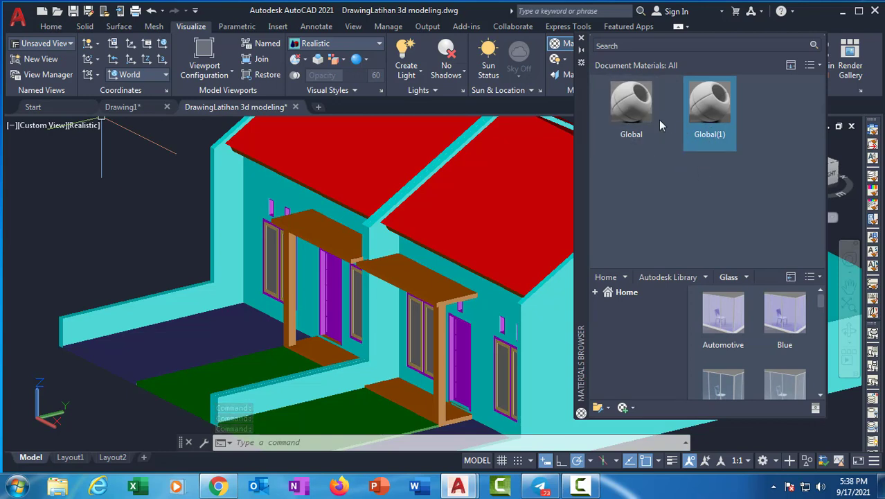
Compare the Global and Global(1) document materials and select the objects that Global is applied to.
click(628, 109)
click(702, 115)
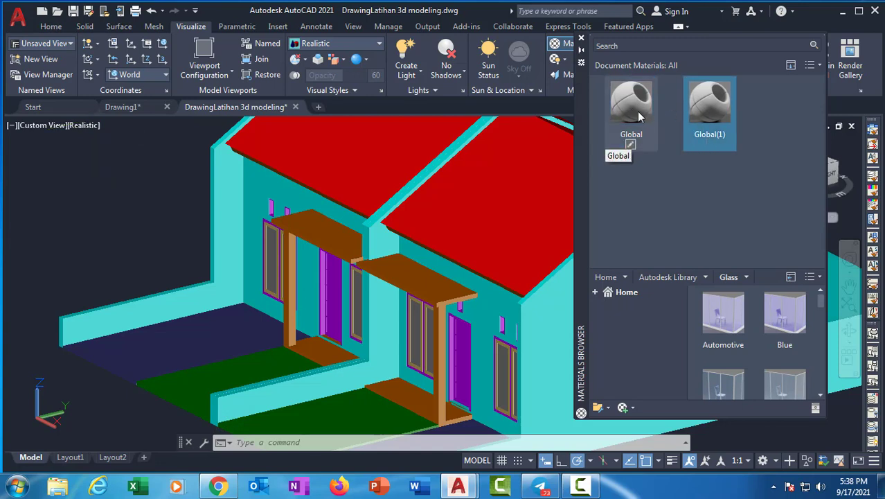
click(633, 111)
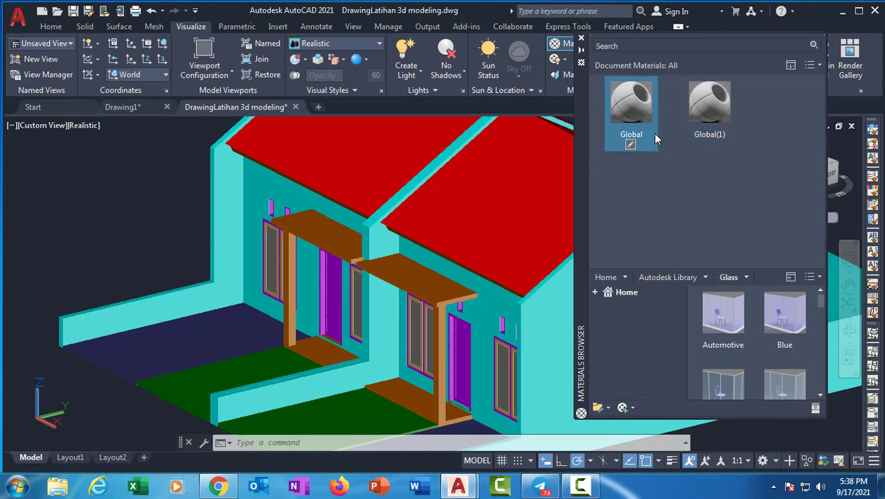
click(700, 111)
click(636, 111)
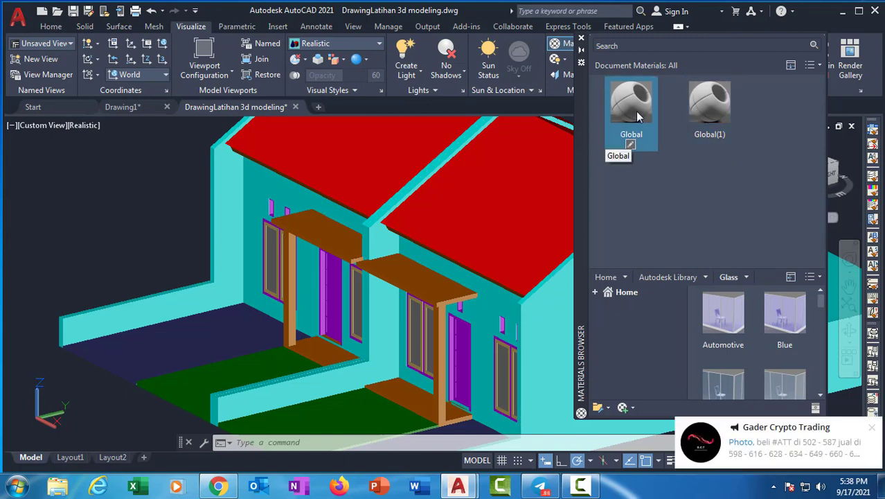
right_click(629, 115)
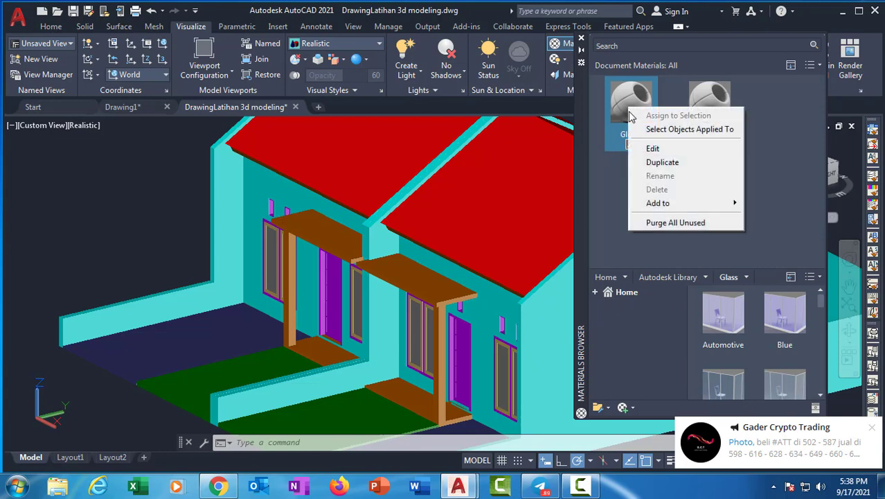
click(692, 129)
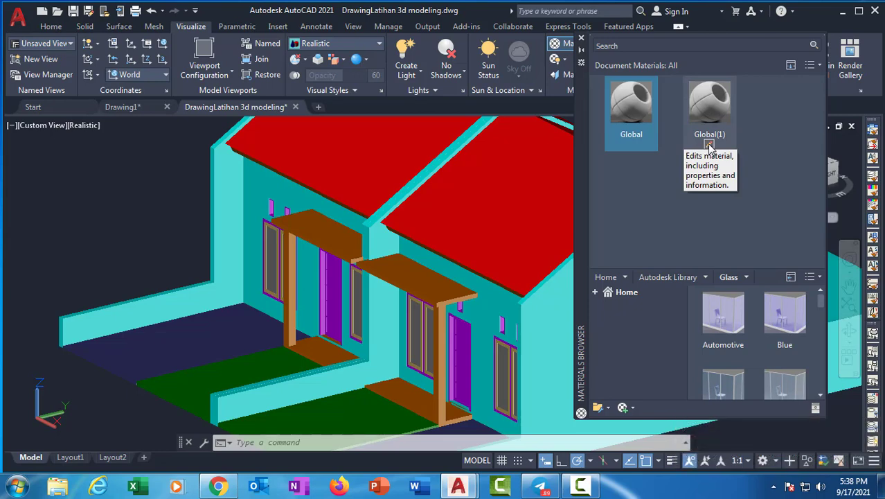
Open the Global(1) material for editing and browse My Pictures and drive E: for a texture image.
click(709, 145)
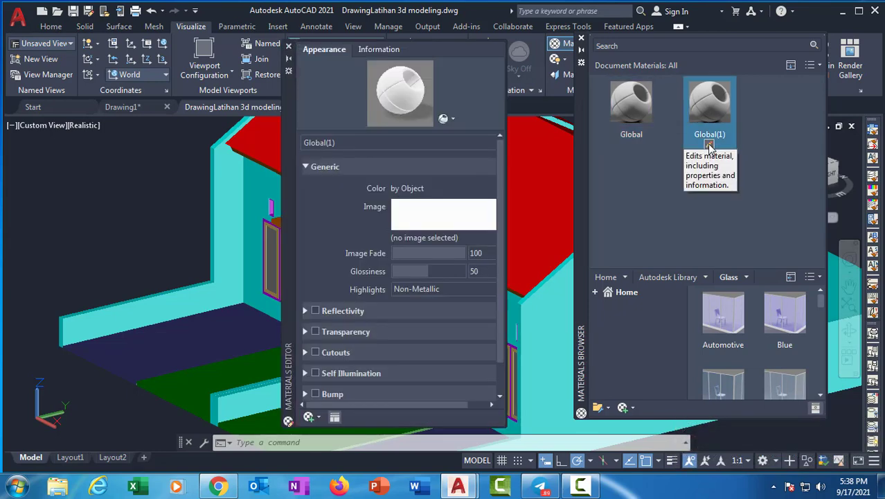
click(437, 219)
click(356, 208)
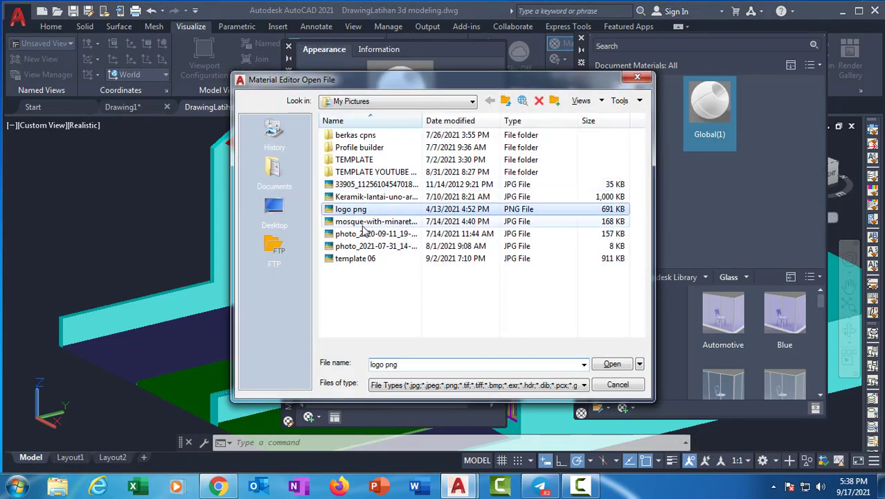
click(363, 234)
click(355, 259)
click(457, 104)
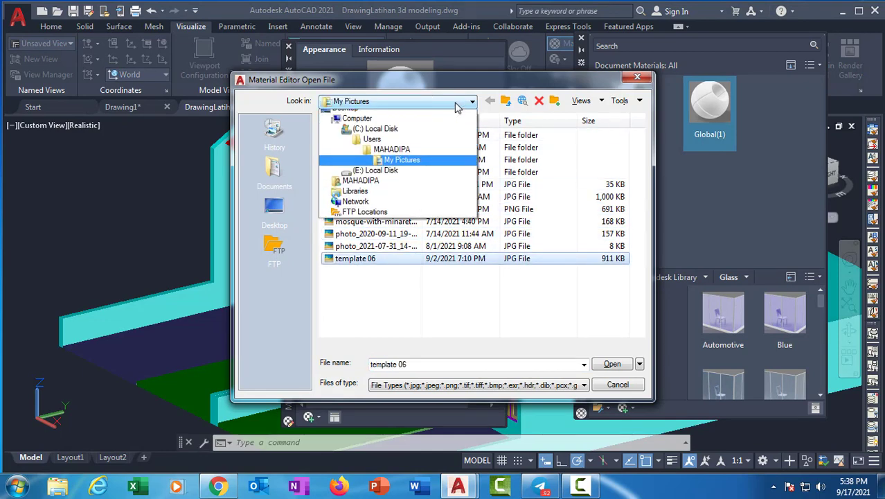
click(404, 185)
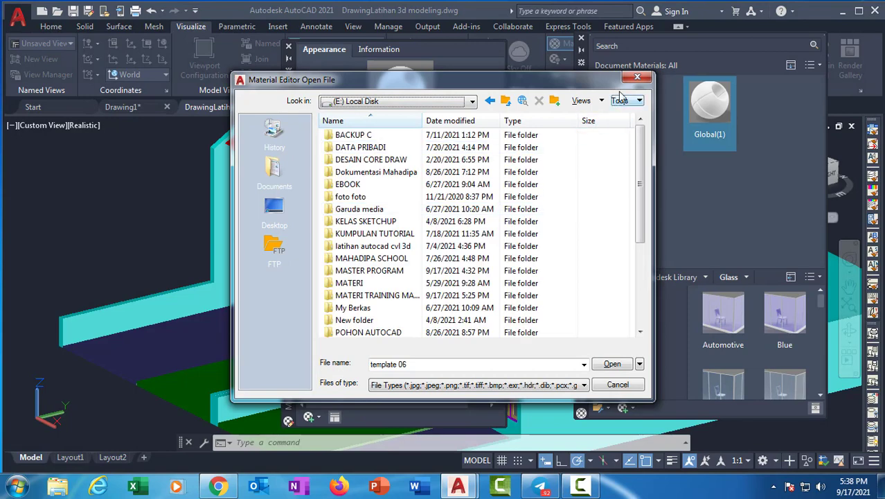
click(637, 77)
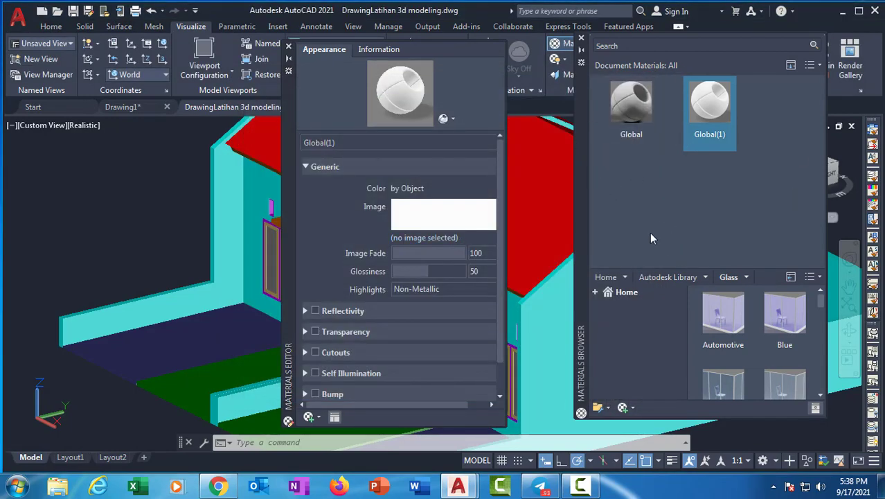
Show the Autodesk Library's Ceramic materials, and reposition and enlarge the Materials Browser.
drag(582, 171, 545, 141)
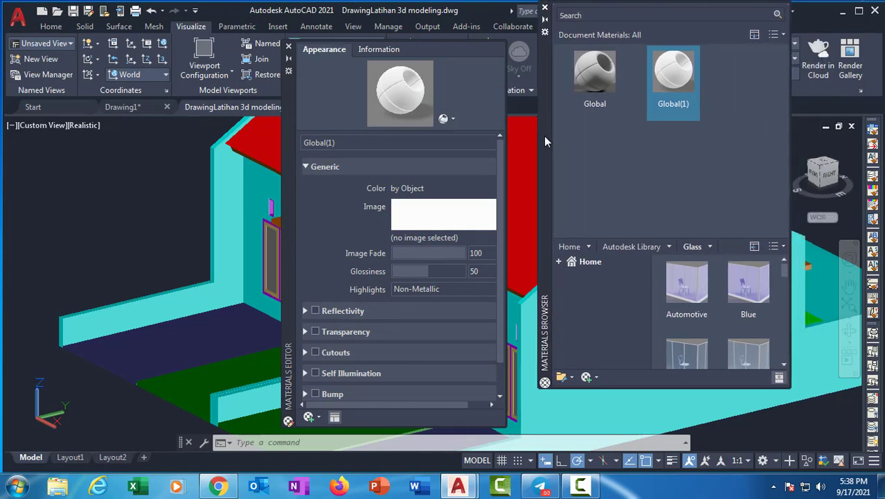
click(670, 248)
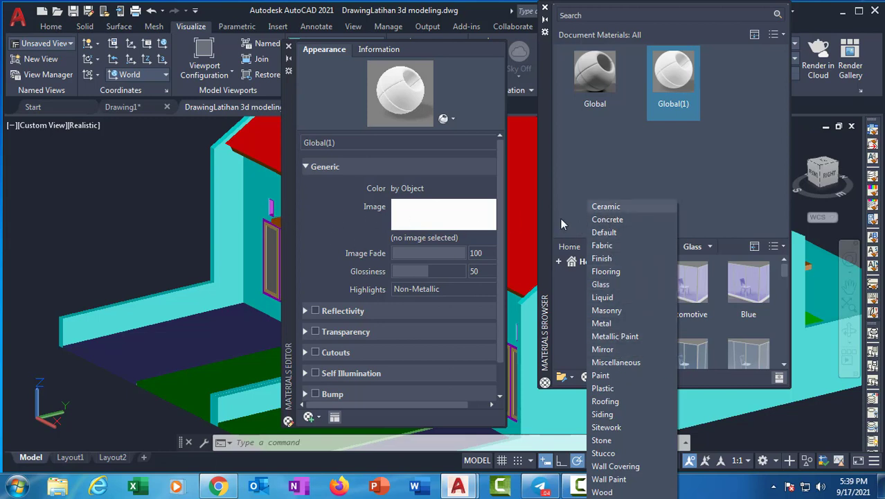
click(610, 208)
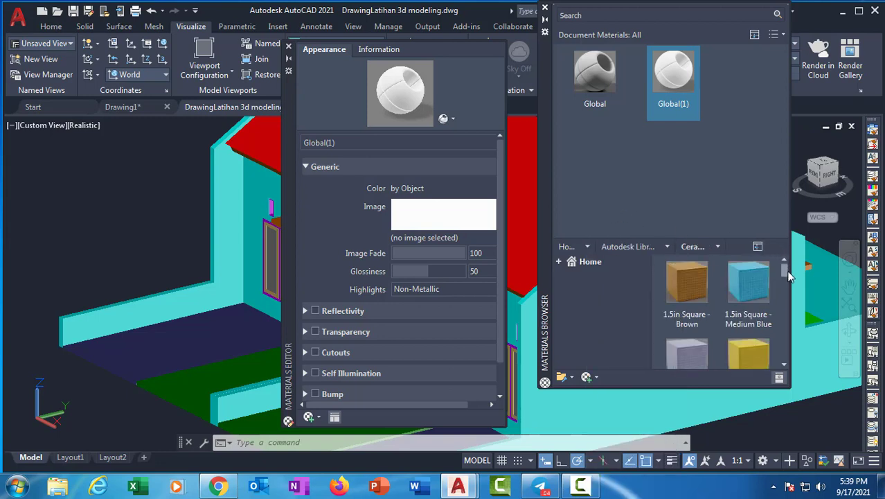
drag(788, 272, 807, 272)
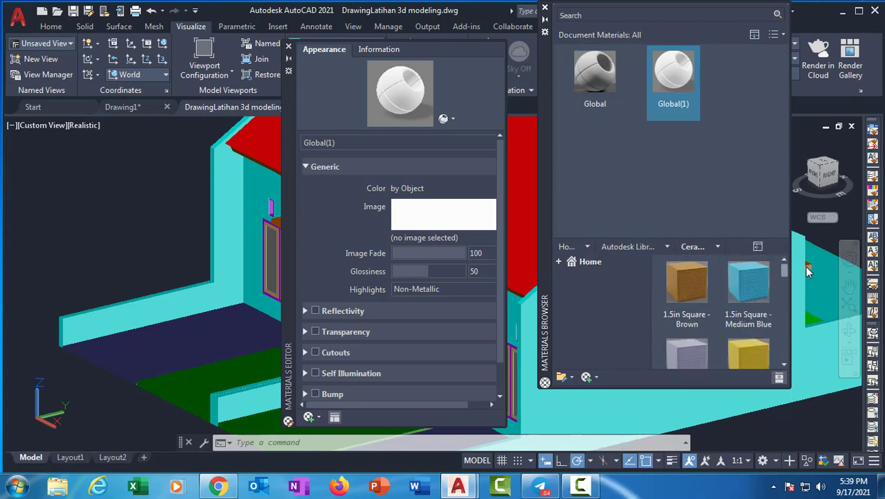
click(758, 248)
click(758, 248)
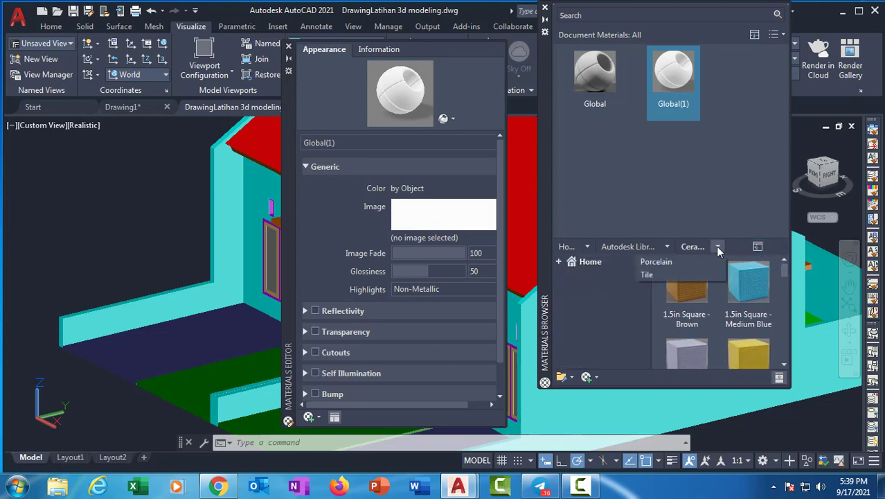
drag(784, 271, 784, 292)
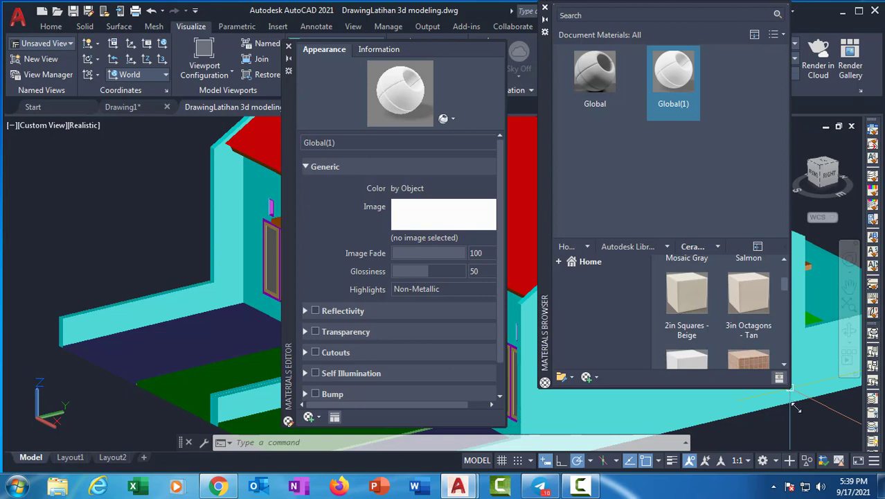
drag(790, 389, 831, 458)
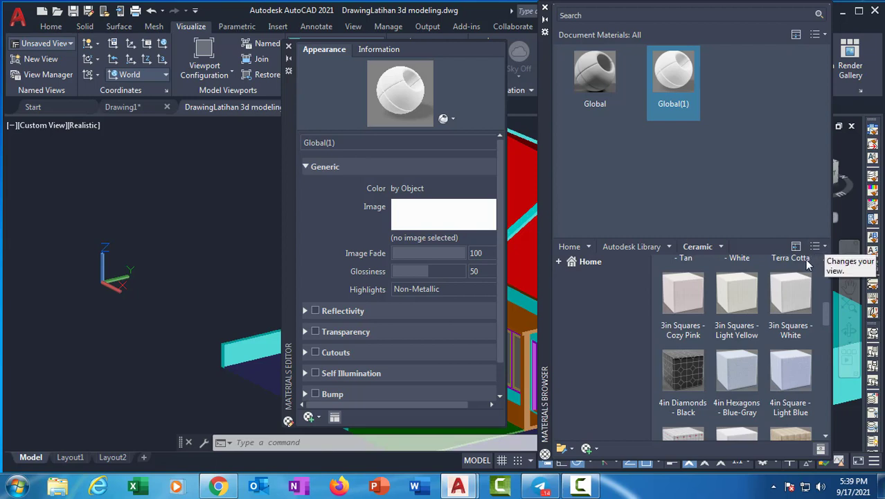
Look through the ceramic material thumbnails and the library's view, sort and thumbnail size options.
scroll(670, 275, up, 1)
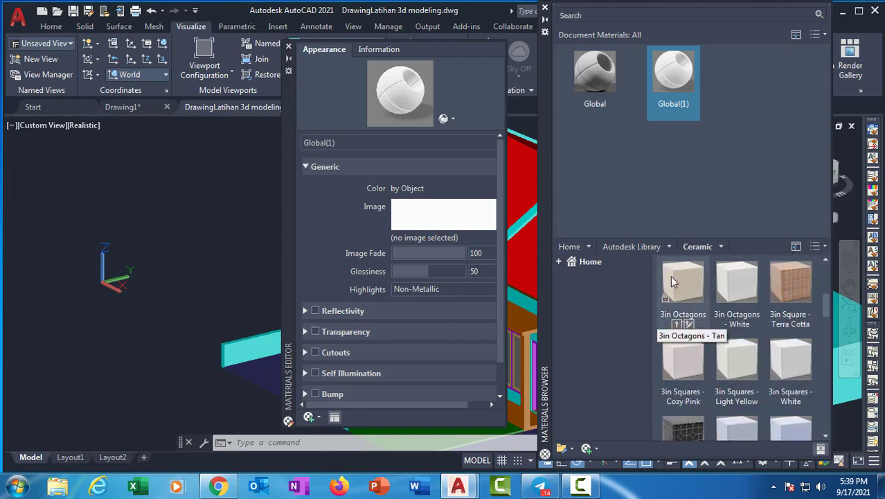
click(825, 248)
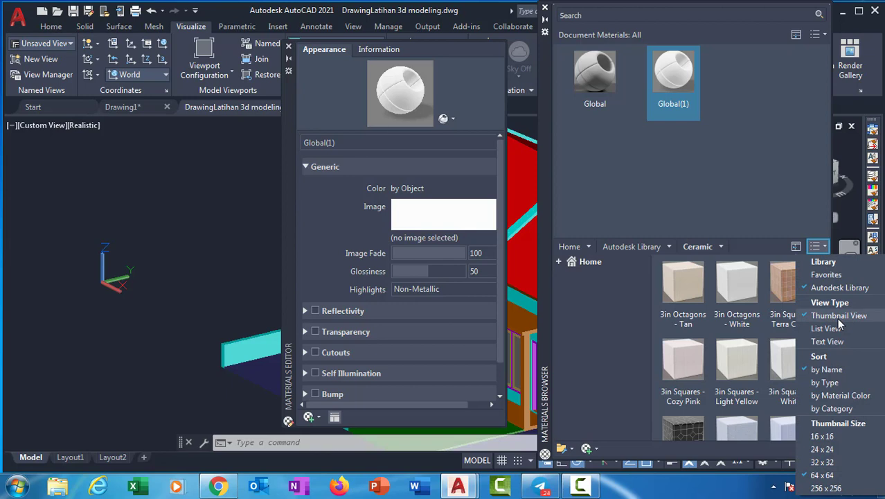
click(640, 328)
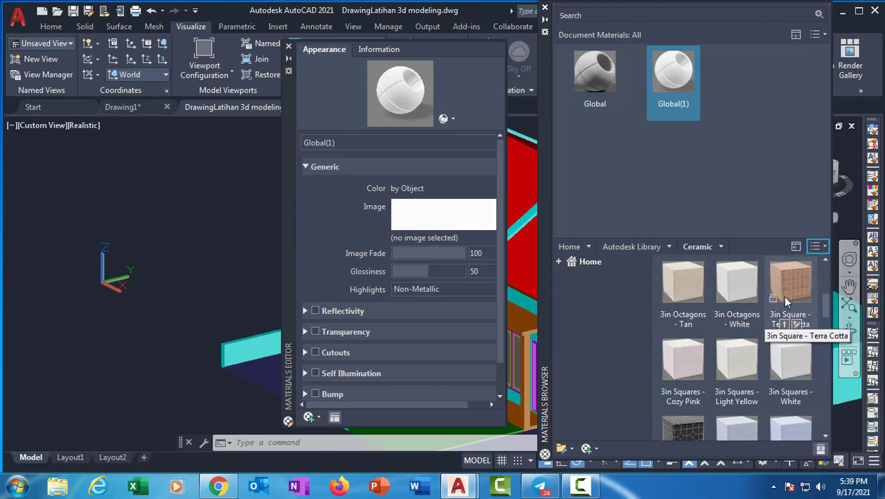
drag(825, 297, 827, 244)
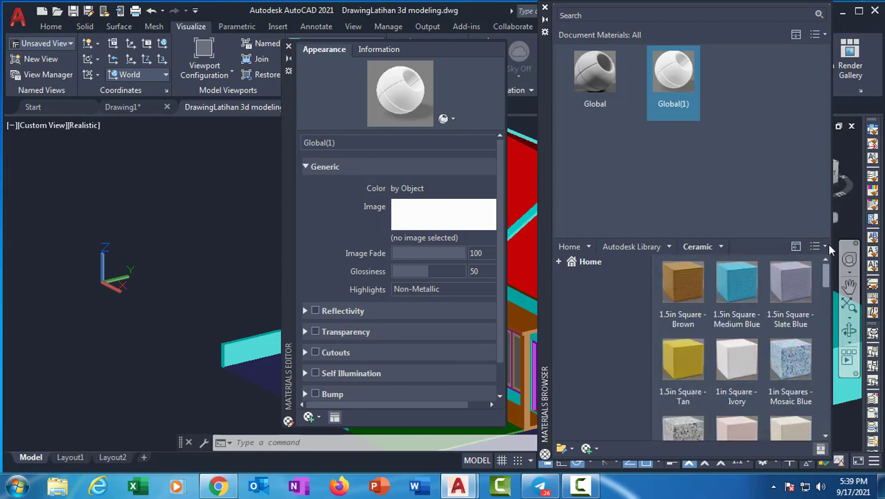
Show the Autodesk Library's Concrete materials and close the material editor.
click(669, 247)
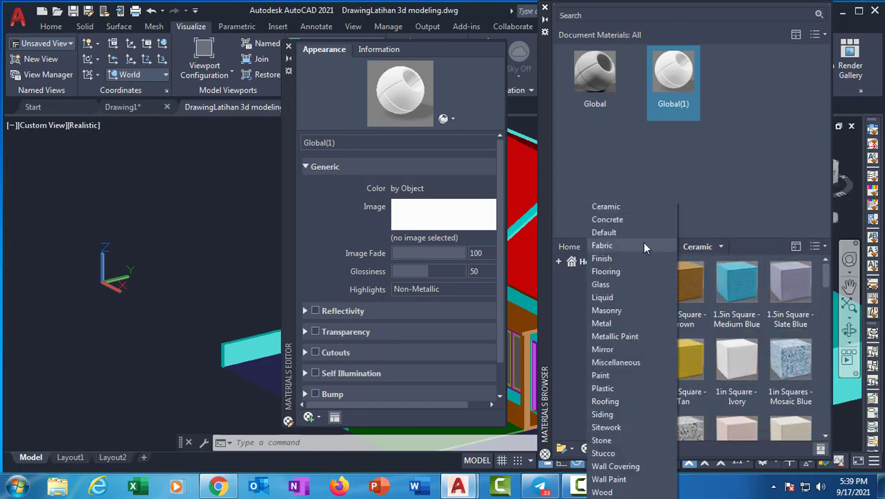
click(618, 222)
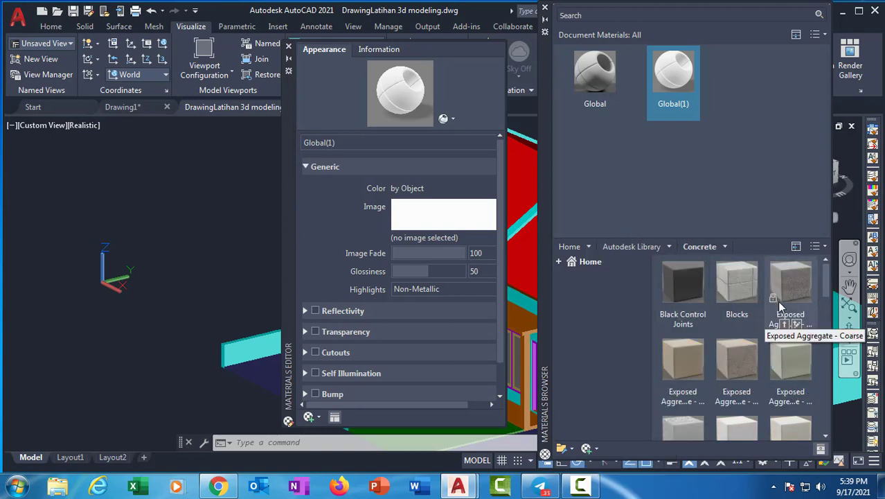
click(288, 46)
Apply the Blocks concrete material to the dark blue ground slab beside the low boundary wall.
scroll(360, 284, up, 3)
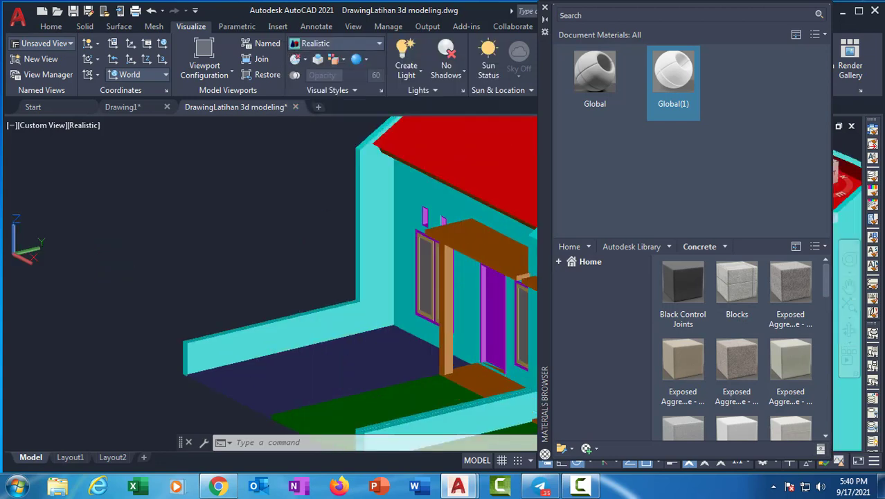
scroll(405, 247, up, 5)
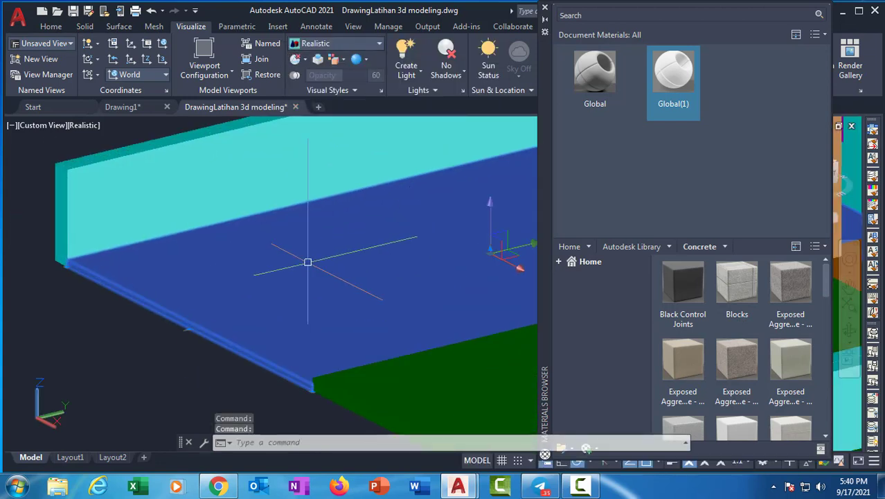
middle_drag(308, 262, 297, 265)
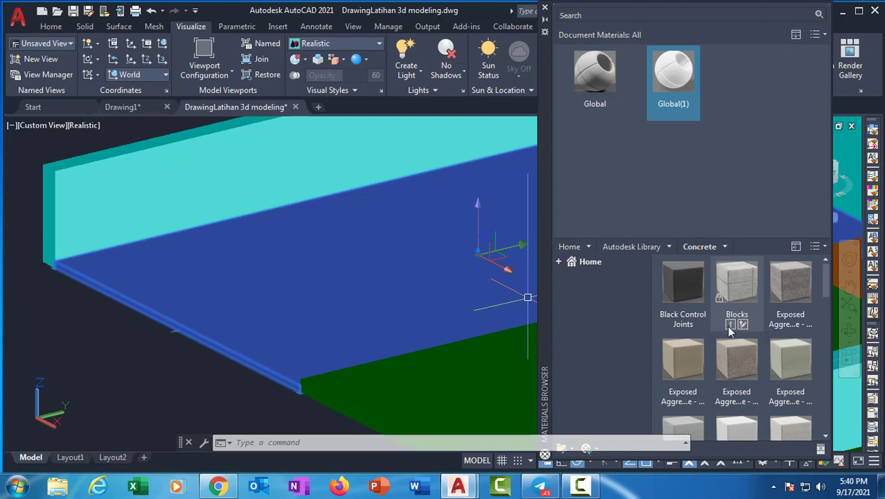
click(730, 327)
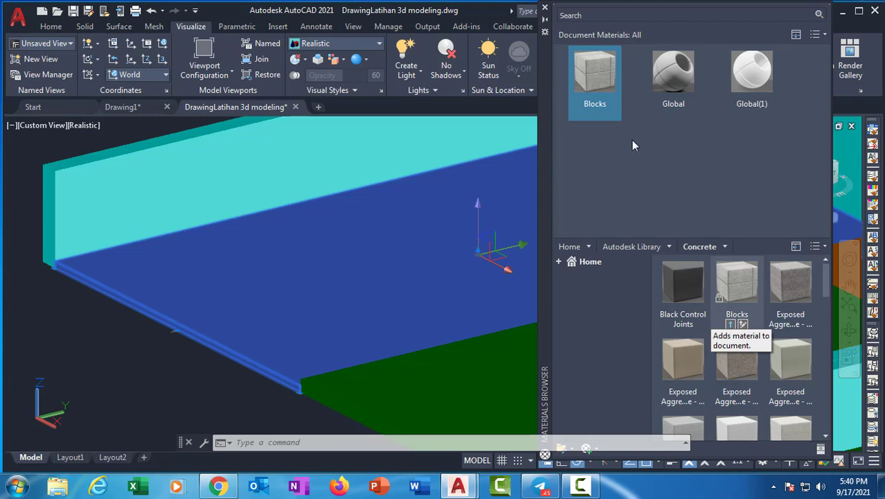
click(603, 117)
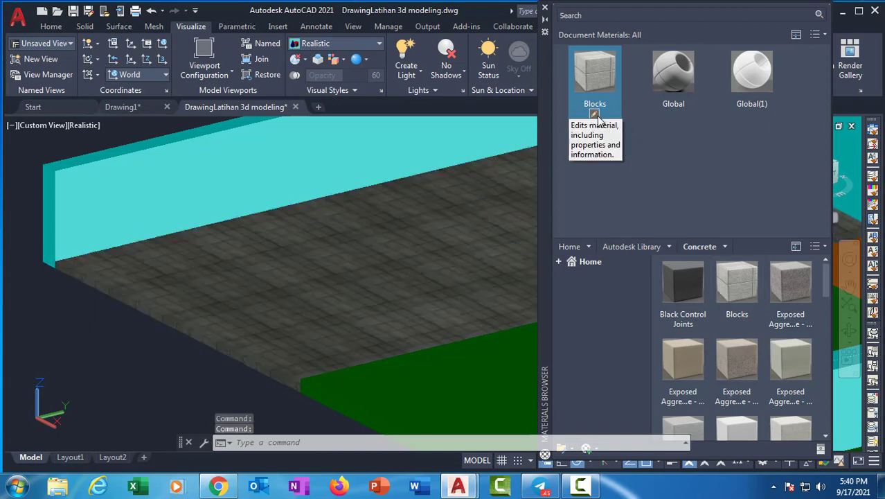
Rename the Blocks document material to cARPORT.
right_click(597, 116)
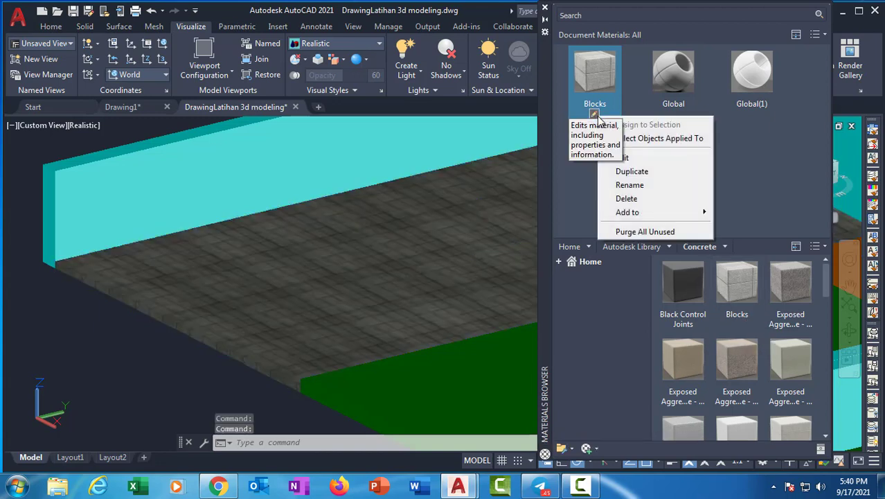
click(630, 186)
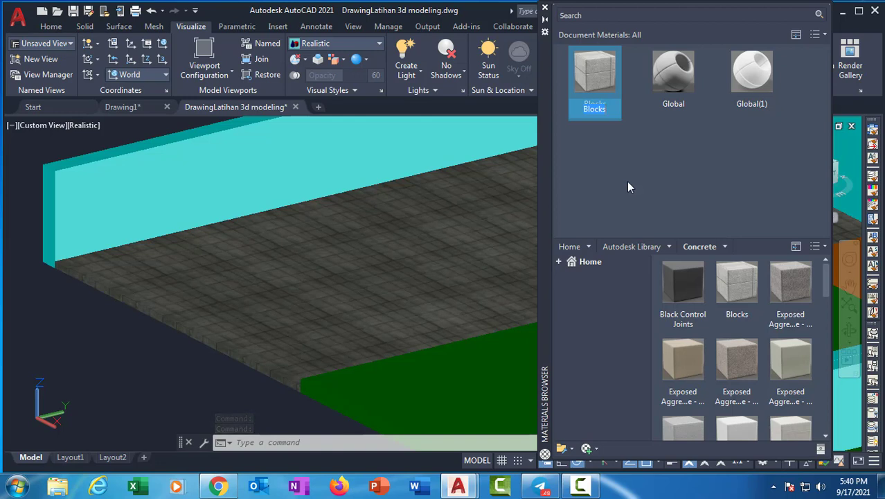
text(cARPOR)
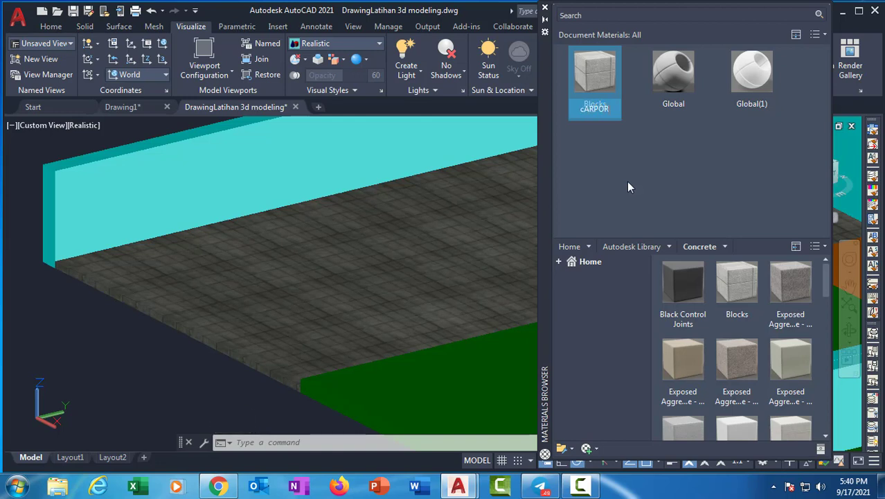
text(T)
key(Return)
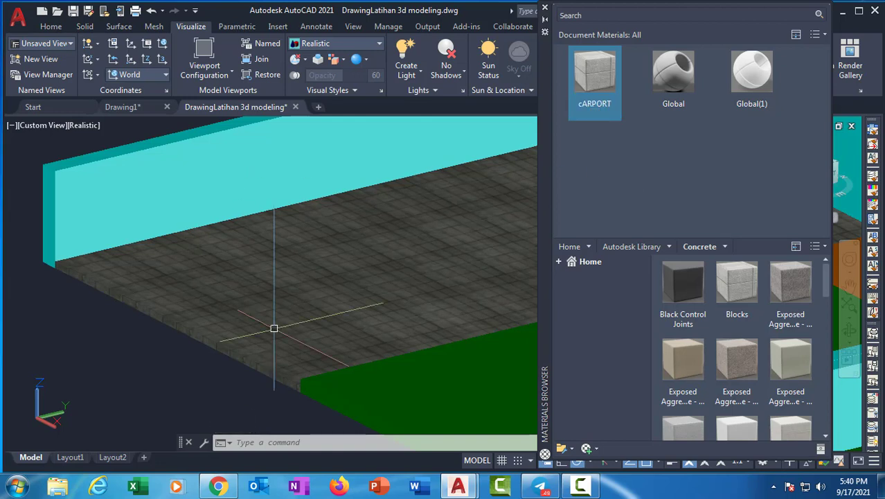
Open the cARPORT material's Concrete.Blocks.png image for texture editing and bring up its sample size settings.
scroll(273, 328, up, 8)
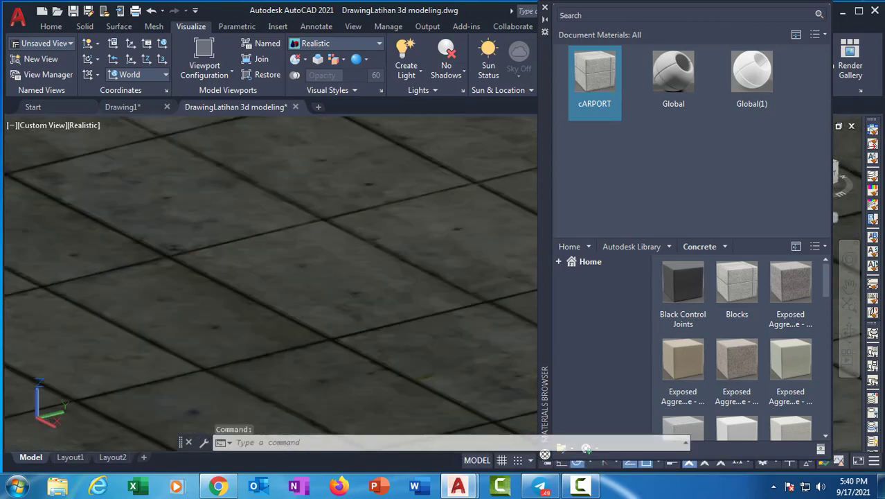
scroll(300, 236, down, 10)
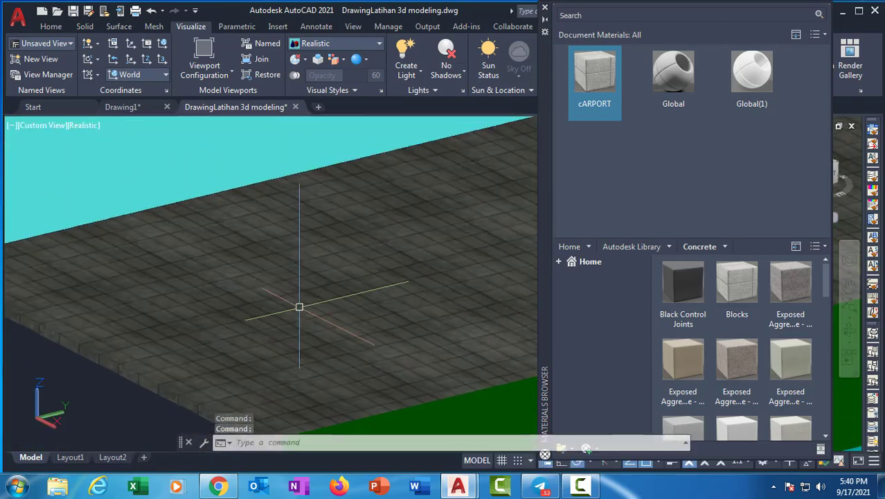
scroll(299, 307, up, 6)
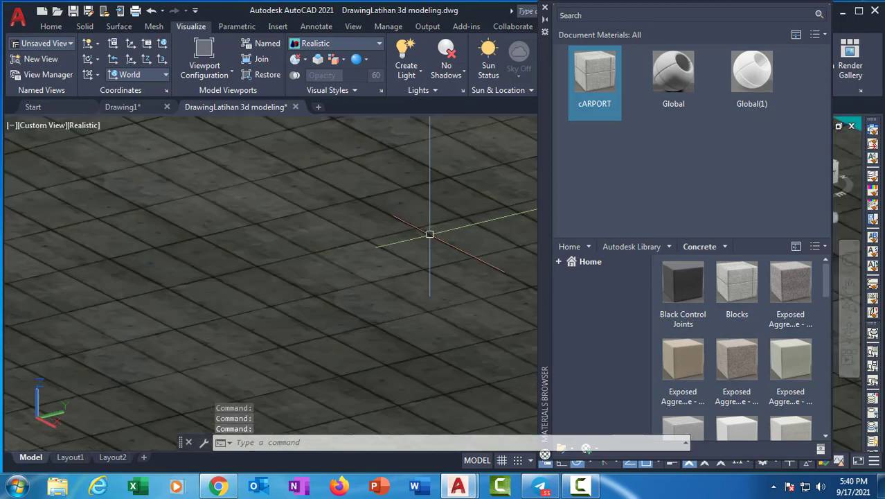
scroll(416, 236, up, 6)
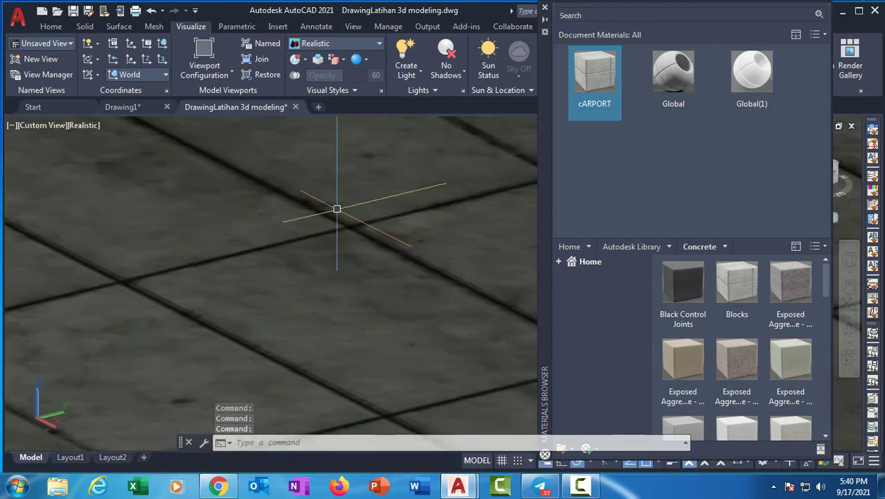
scroll(337, 208, down, 8)
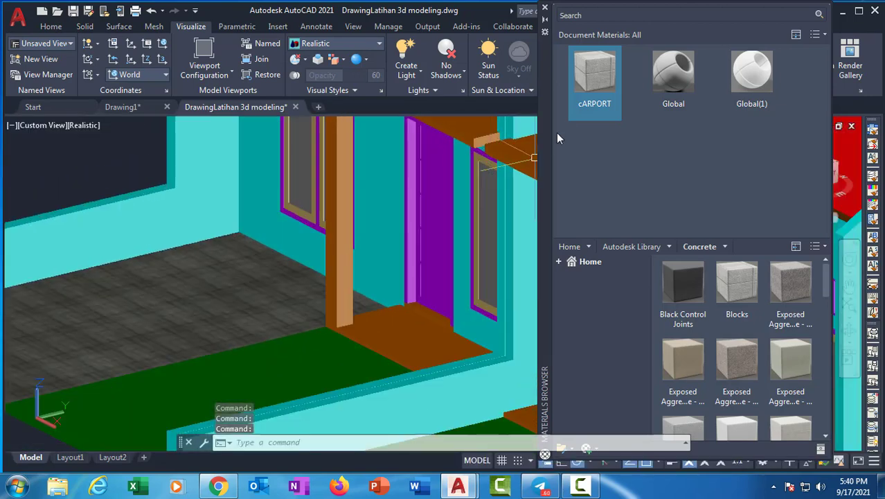
mouse_move(595, 103)
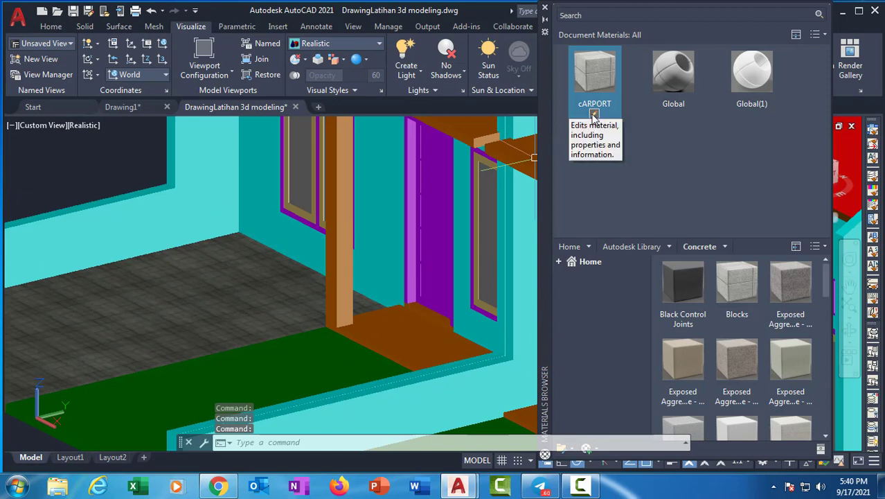
click(592, 115)
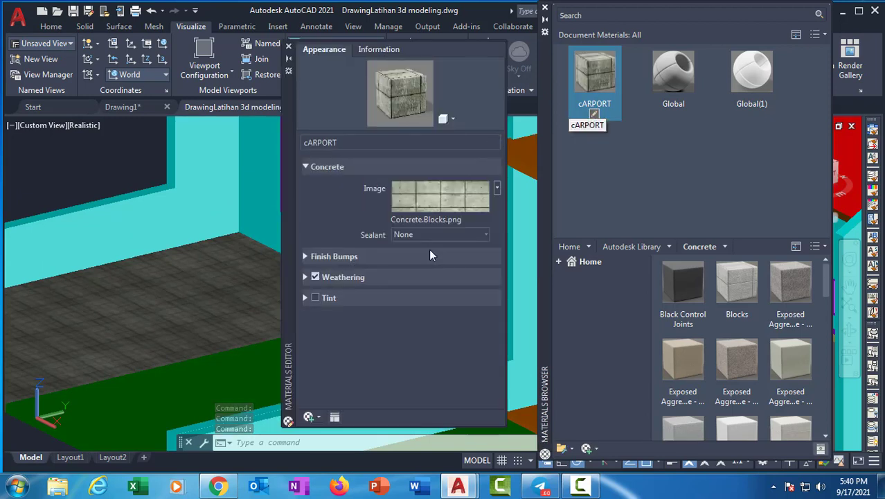
click(437, 196)
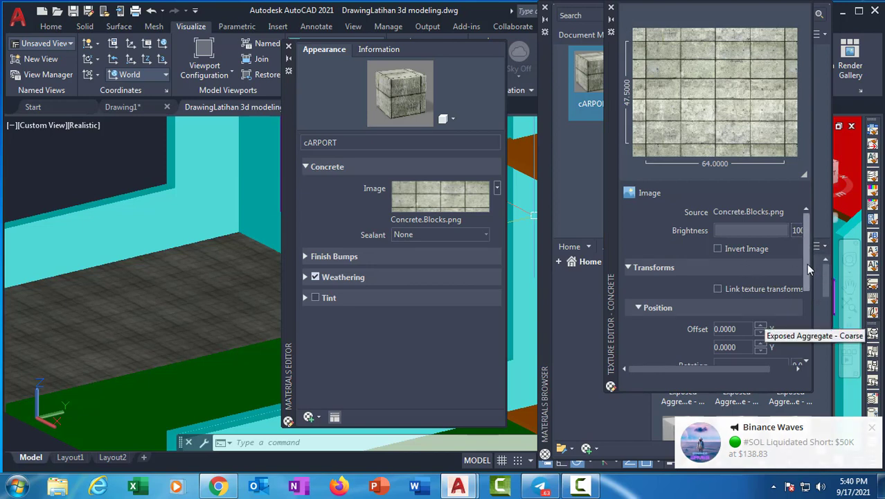
drag(806, 263, 794, 327)
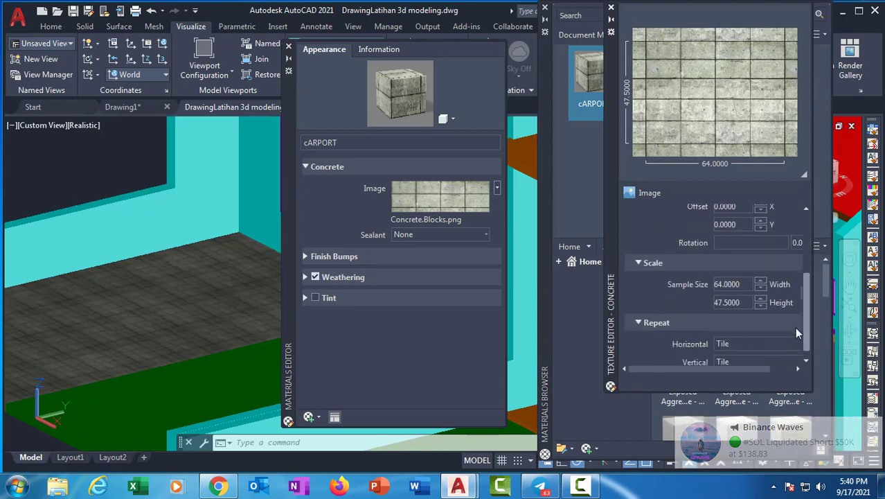
Set the concrete texture's sample width to 200.
double_click(740, 284)
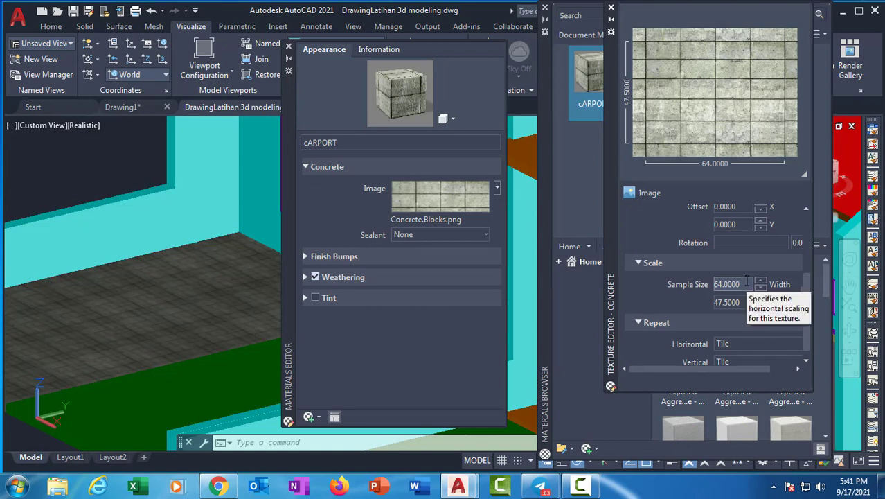
double_click(747, 284)
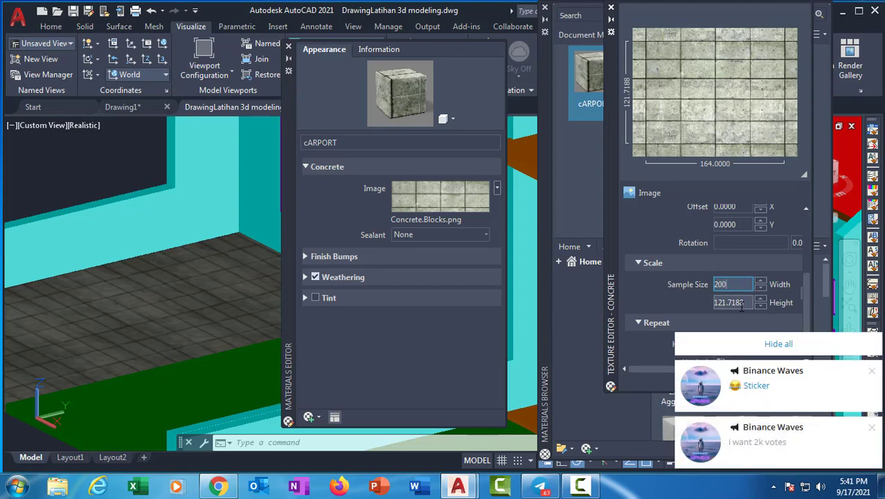
click(779, 344)
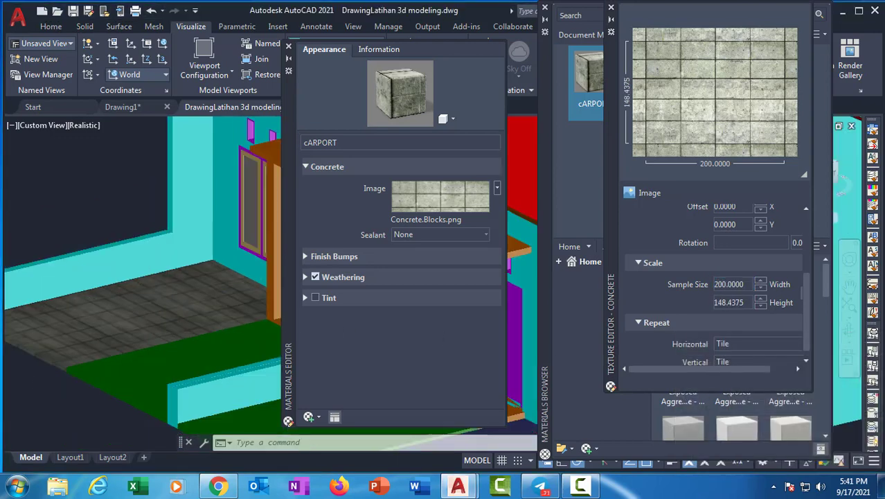
Set the concrete texture's sample width to 500, check the carport floor tiling, and close the texture and material editors.
scroll(137, 308, up, 5)
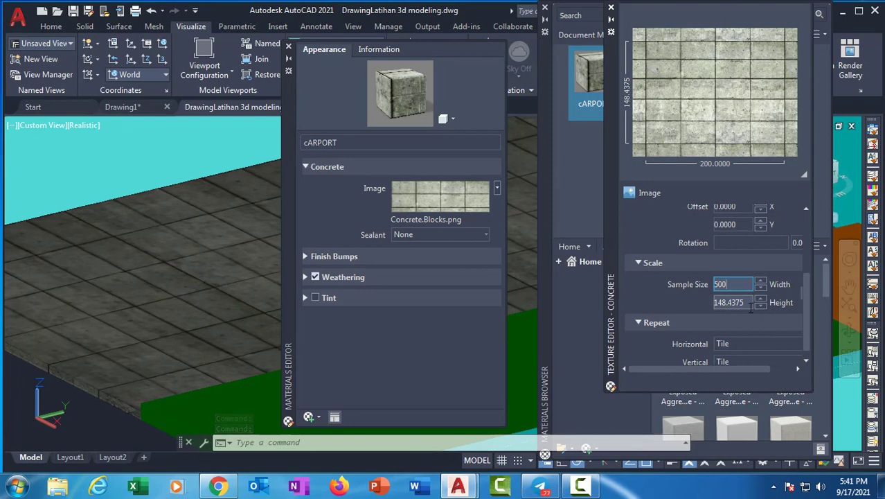
key(Return)
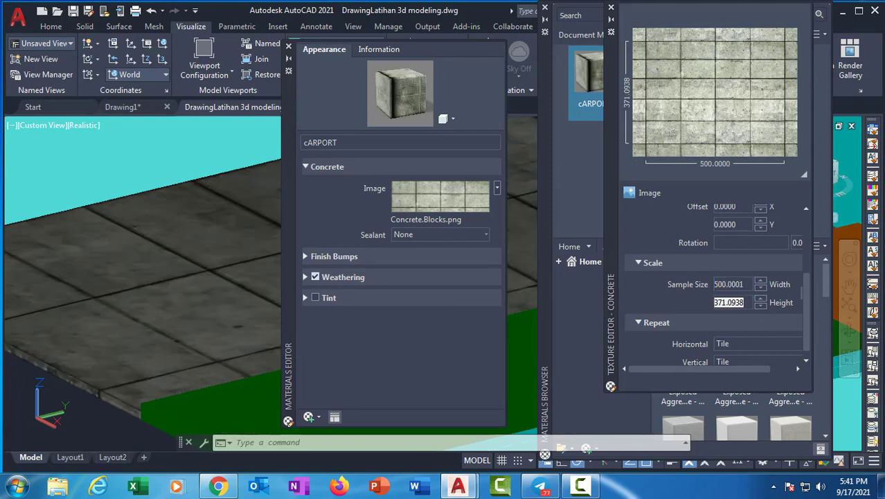
scroll(104, 316, down, 5)
scroll(115, 308, up, 3)
middle_drag(117, 308, 151, 299)
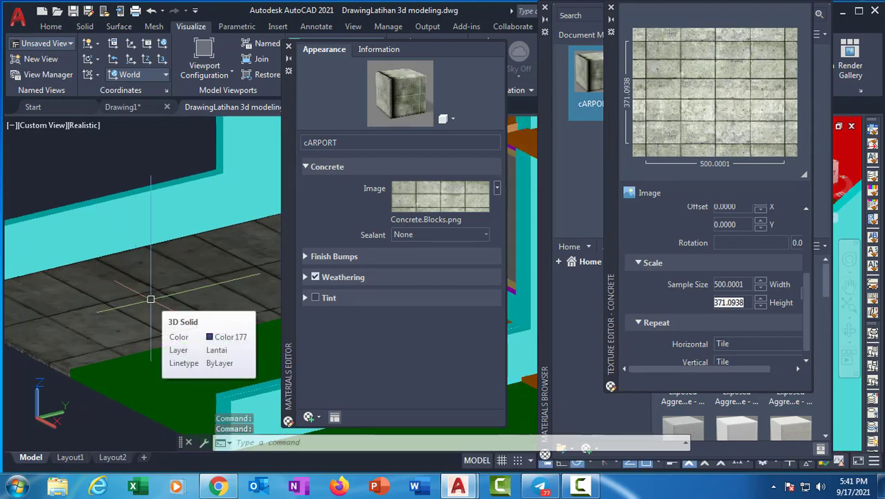
scroll(142, 292, down, 4)
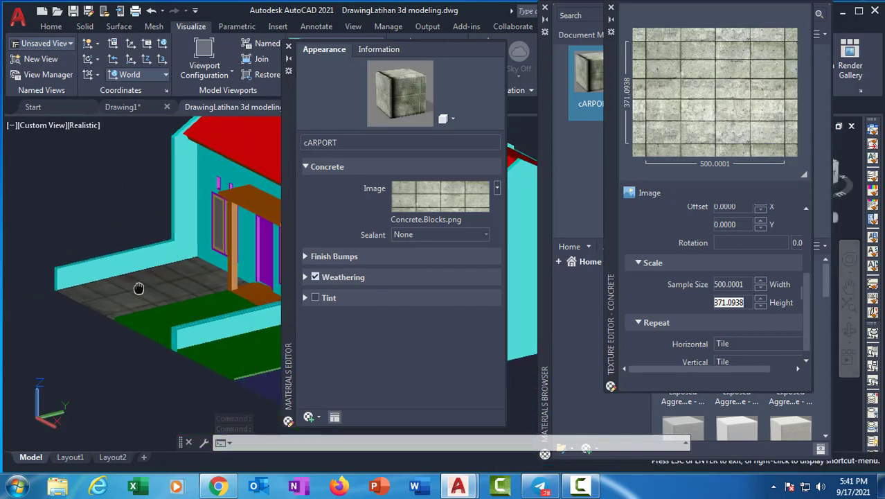
scroll(138, 288, up, 3)
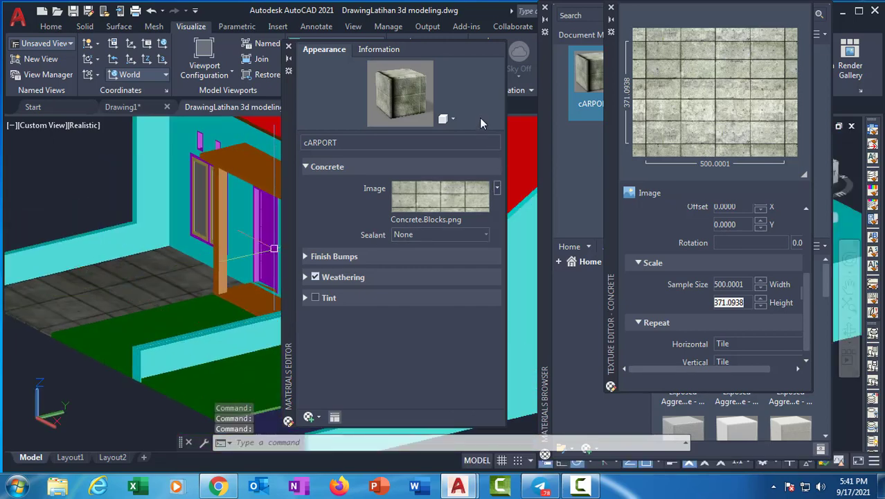
click(609, 7)
click(288, 48)
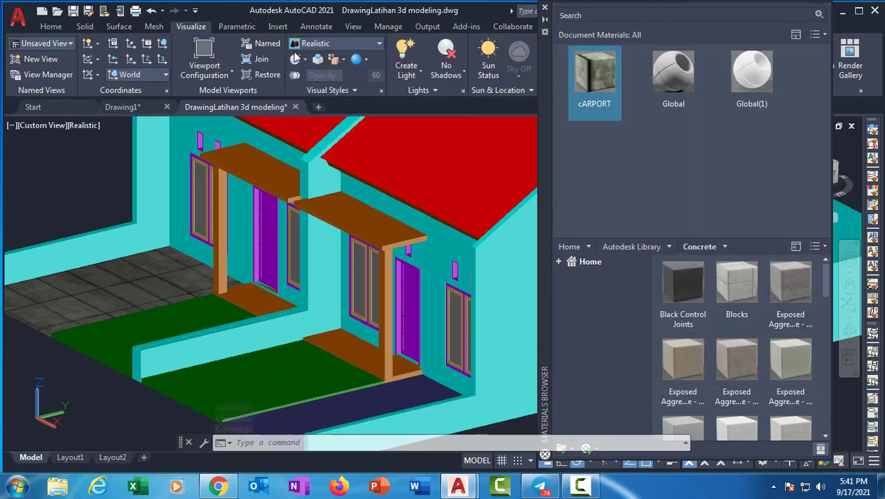
Show the Autodesk Library's Glass materials and add Blue - Glazing to the document materials.
scroll(339, 235, down, 2)
scroll(265, 271, up, 4)
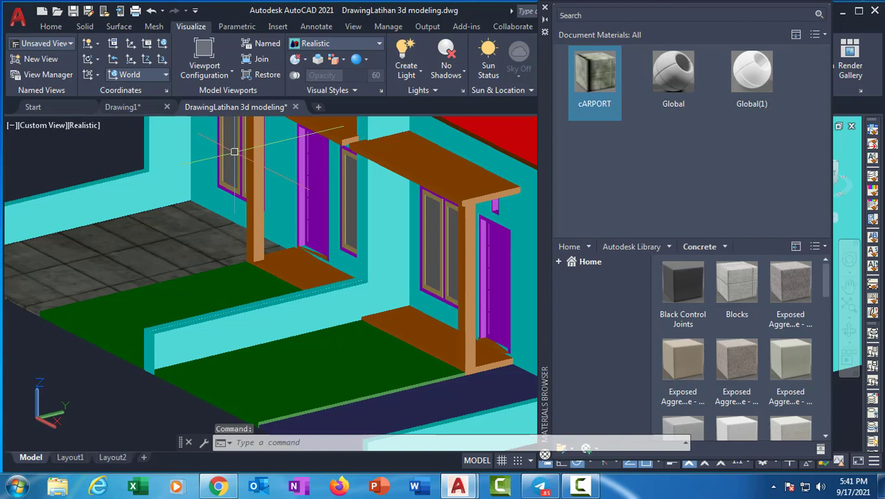
click(668, 246)
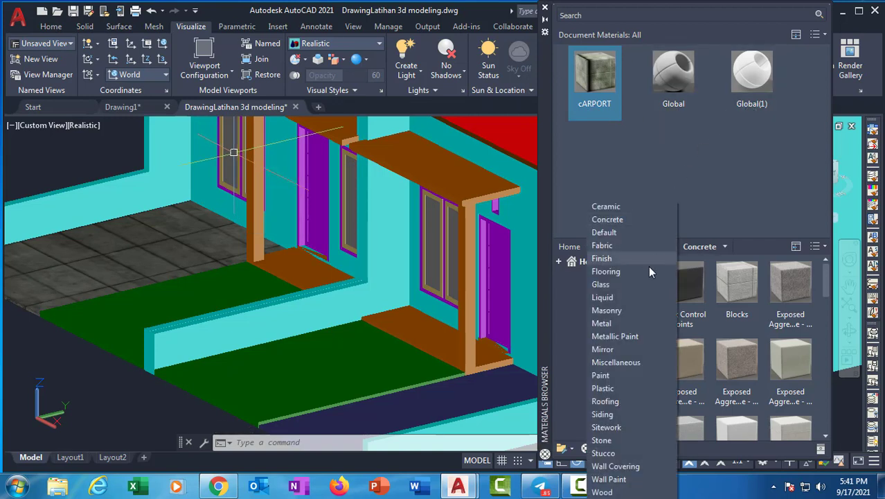
click(602, 285)
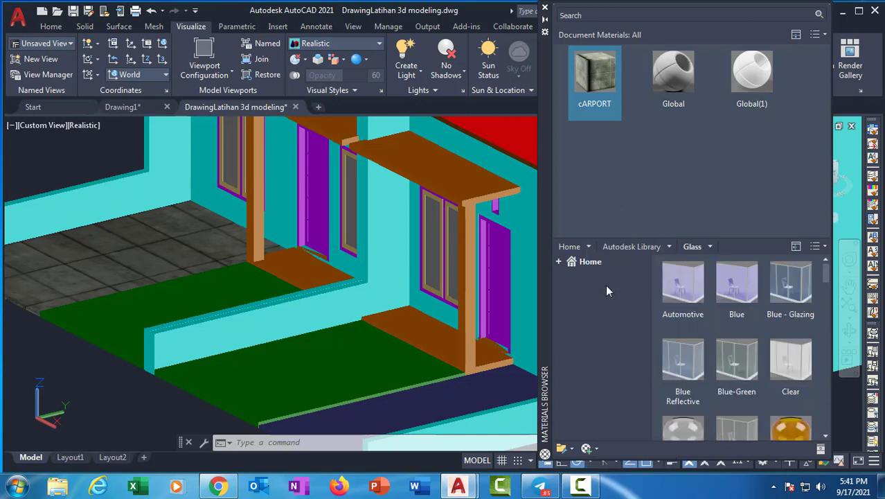
click(783, 325)
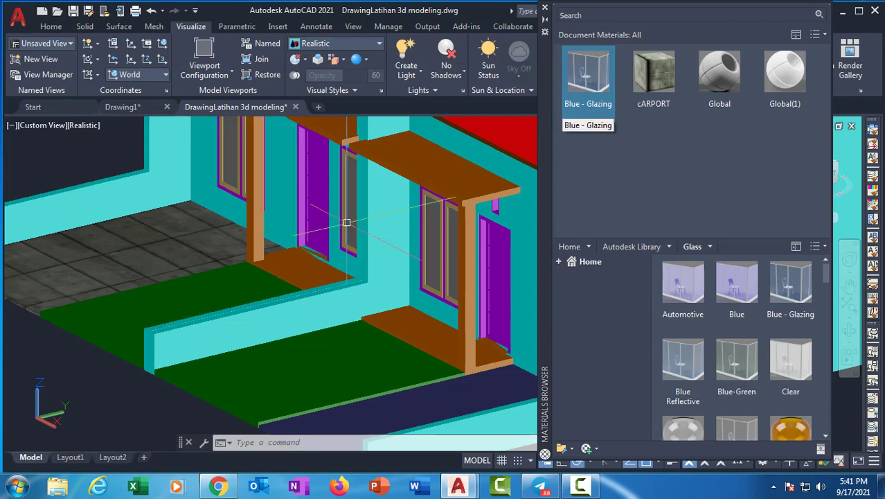
Apply Blue - Glazing to the left glass pane of each window on either side of the first house's door.
scroll(420, 230, up, 5)
middle_drag(420, 230, 419, 250)
scroll(450, 277, down, 3)
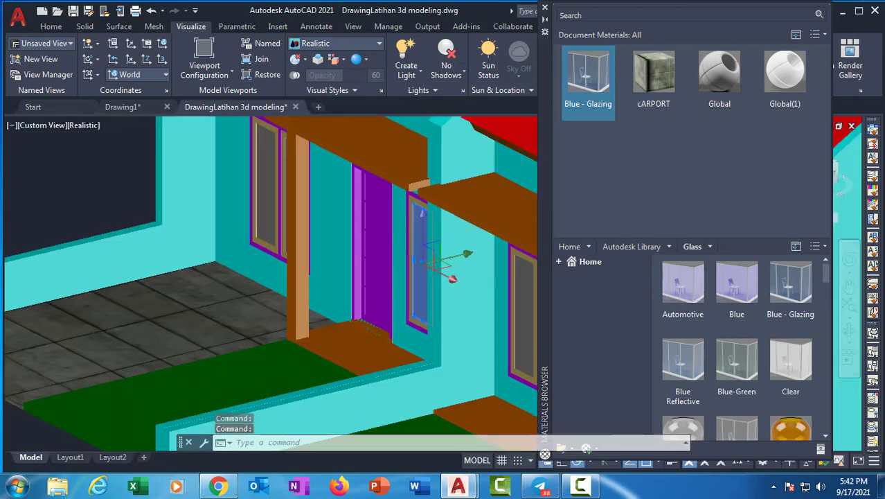
scroll(471, 274, up, 1)
click(326, 208)
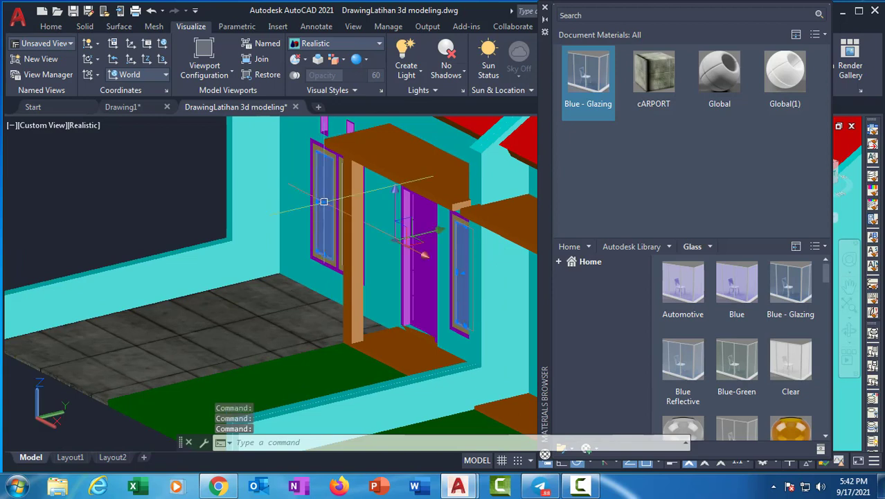
click(587, 88)
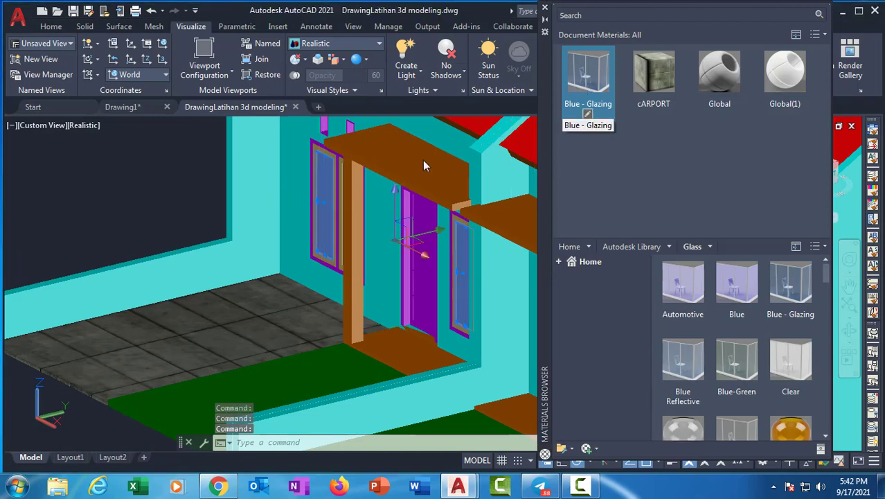
scroll(353, 208, down, 2)
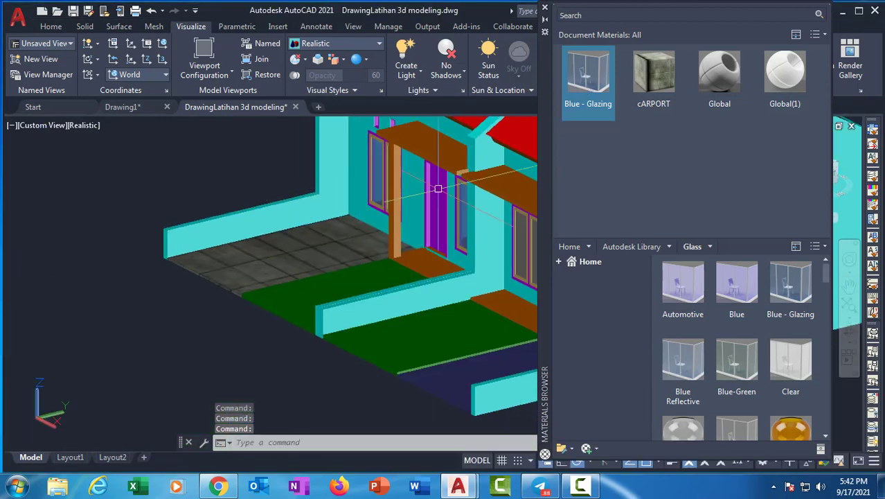
scroll(349, 157, up, 3)
scroll(313, 152, up, 3)
middle_drag(350, 198, 213, 208)
scroll(214, 208, down, 4)
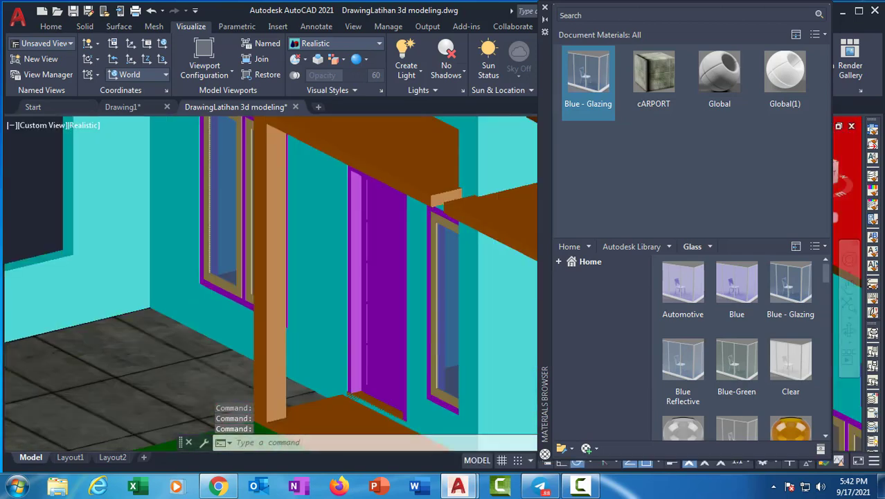
Apply Blue - Glazing to the right panes of the first house's front windows and to all front window panes of the second house.
shift+middle_drag(377, 266, 288, 202)
scroll(414, 271, down, 3)
scroll(185, 194, up, 4)
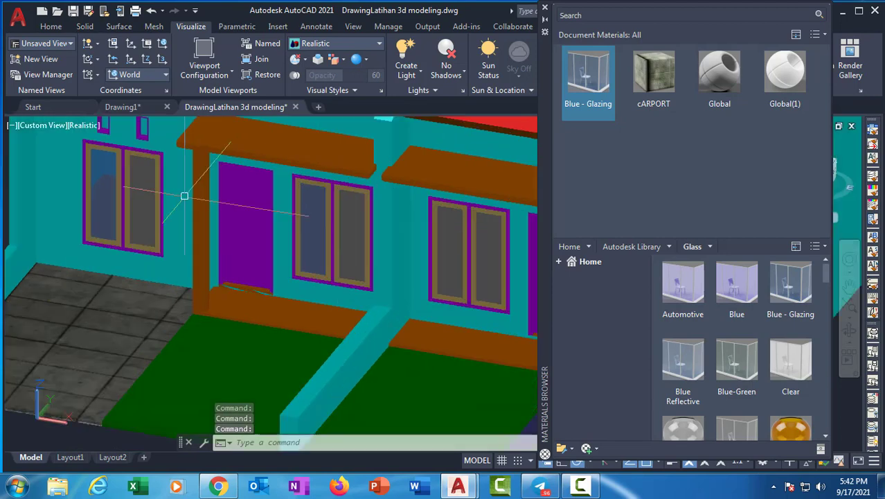
click(130, 171)
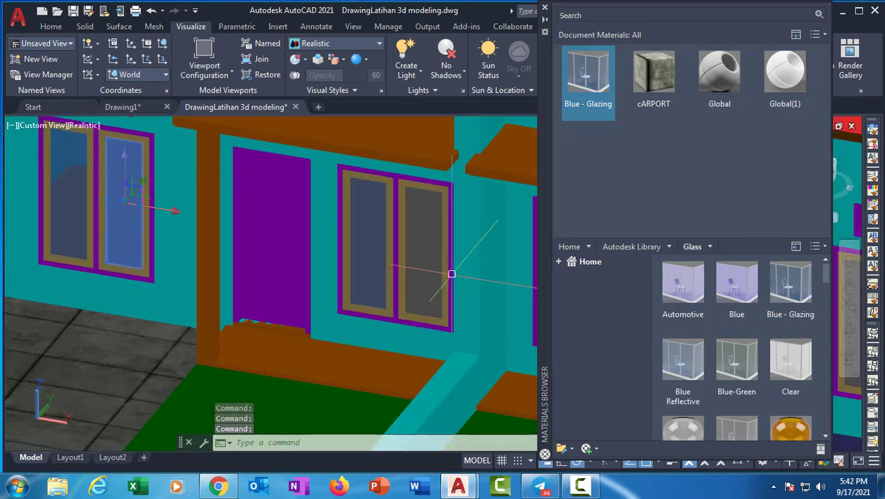
scroll(423, 234, down, 4)
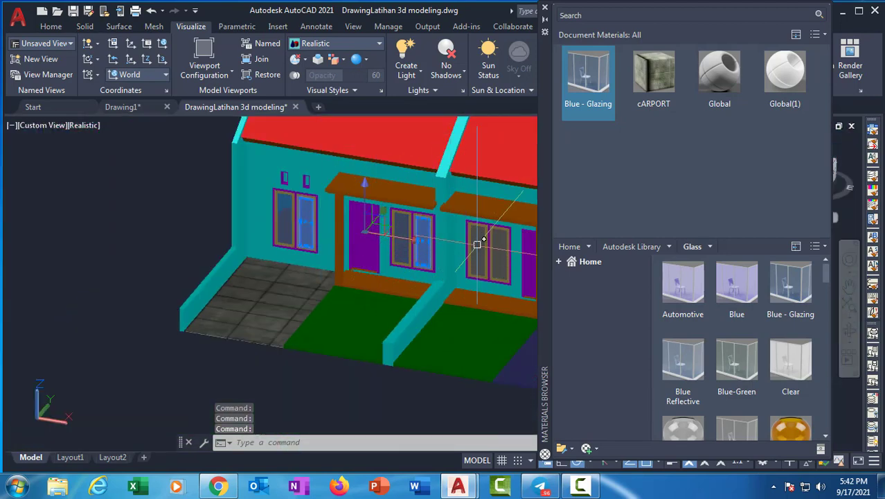
scroll(499, 258, up, 2)
scroll(494, 247, down, 3)
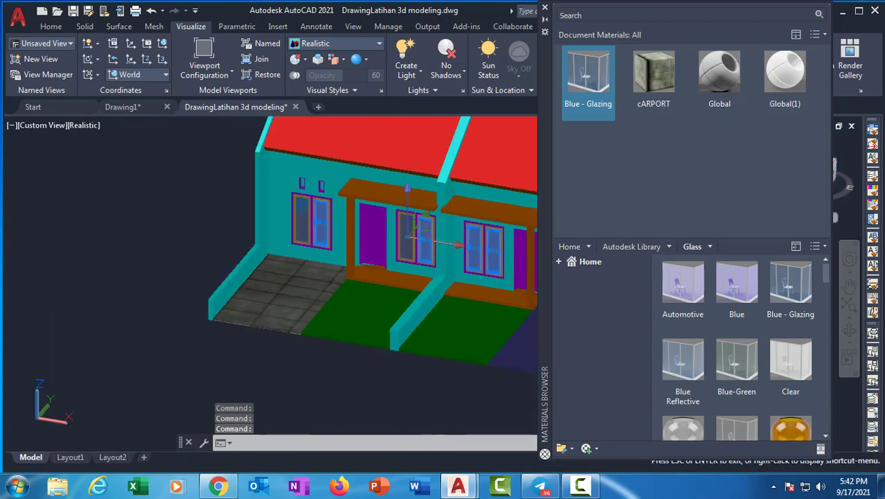
scroll(421, 233, up, 2)
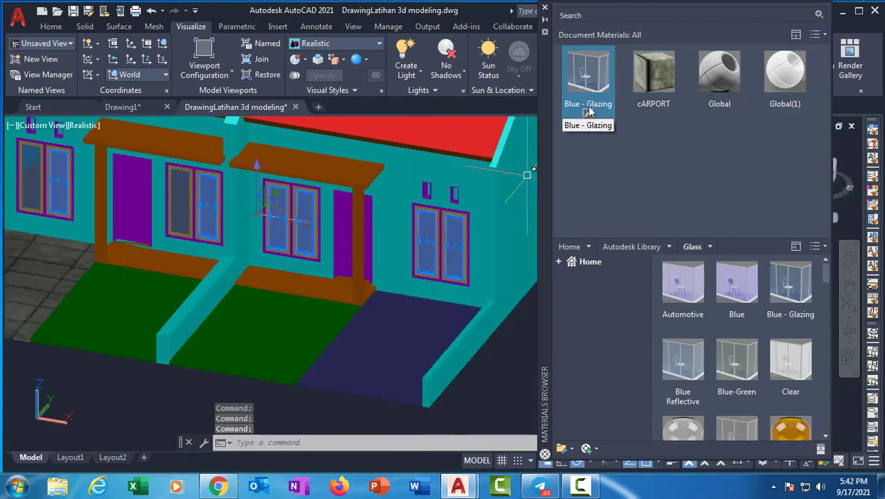
click(601, 84)
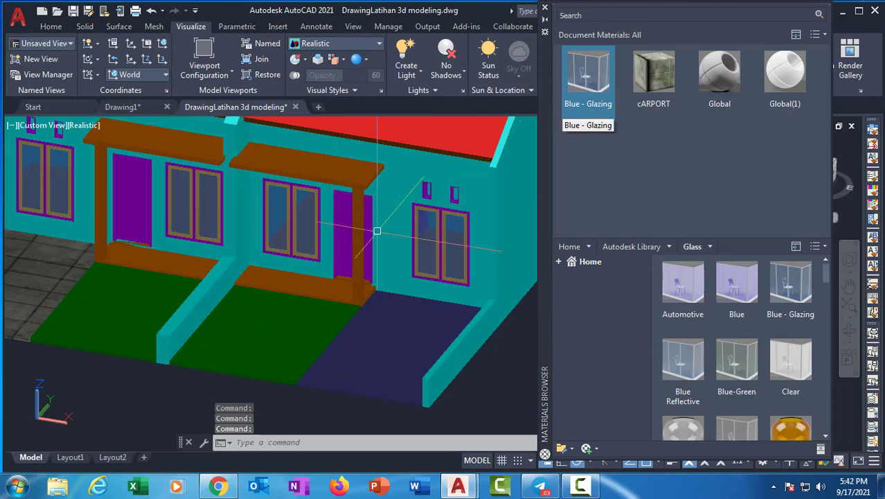
scroll(368, 256, down, 2)
scroll(280, 227, up, 3)
middle_drag(301, 228, 360, 308)
key(Escape)
scroll(308, 280, down, 3)
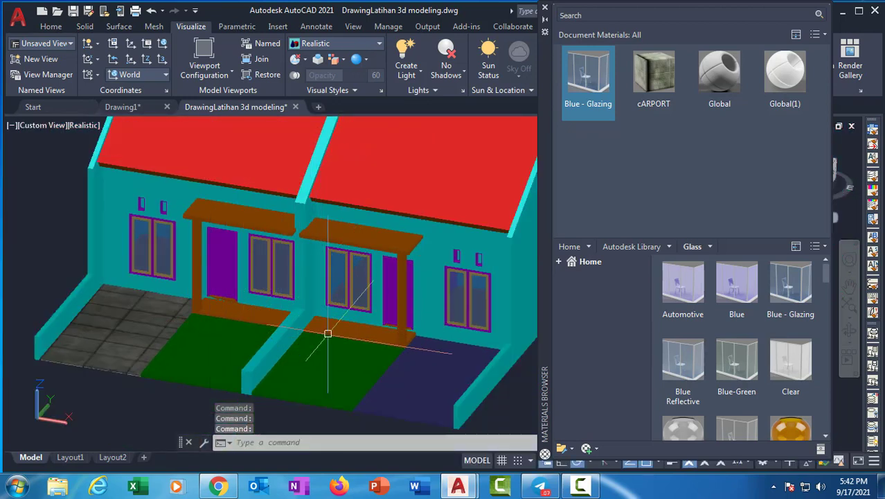
Show the Autodesk Library's Sitework materials and find the grass materials among them.
scroll(204, 337, up, 5)
middle_drag(223, 321, 239, 273)
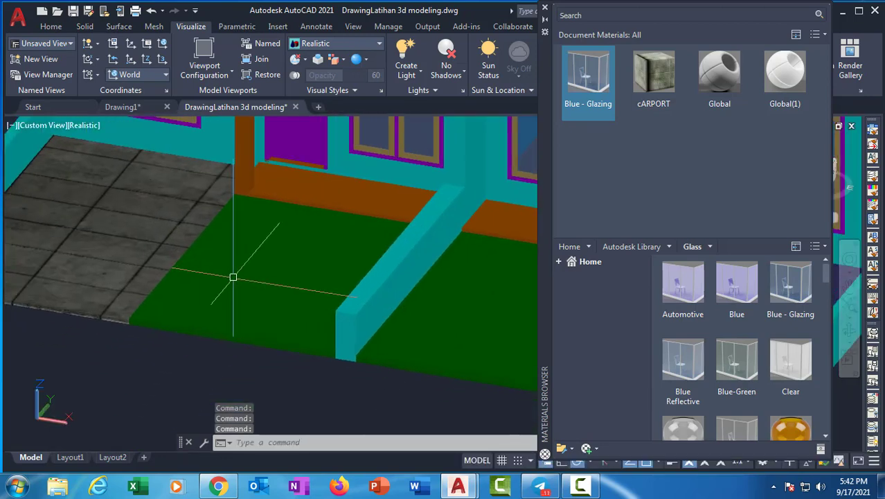
click(669, 247)
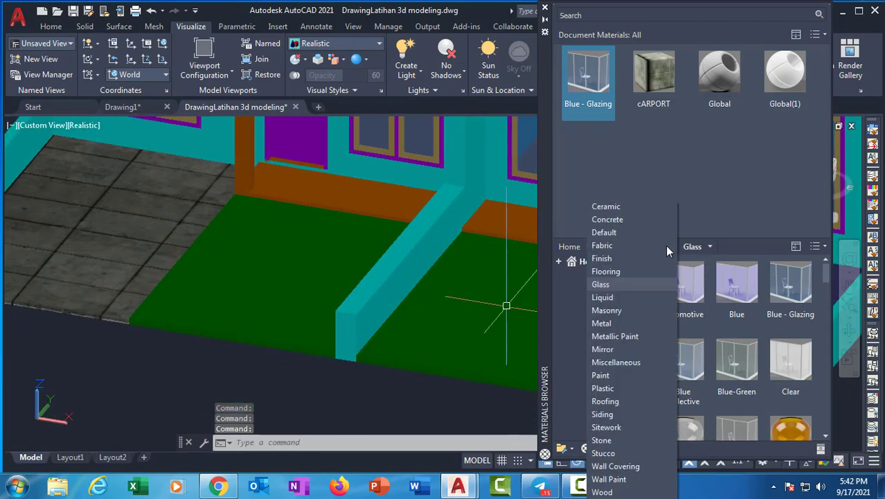
click(606, 427)
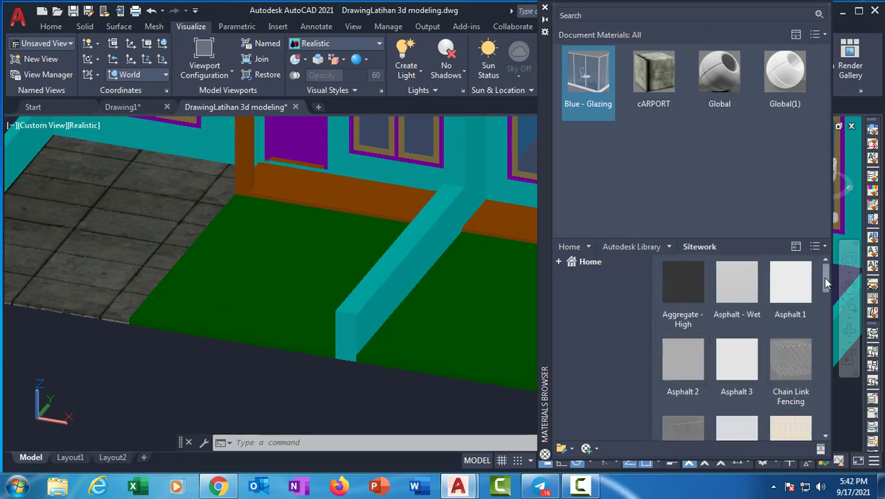
drag(824, 273, 826, 329)
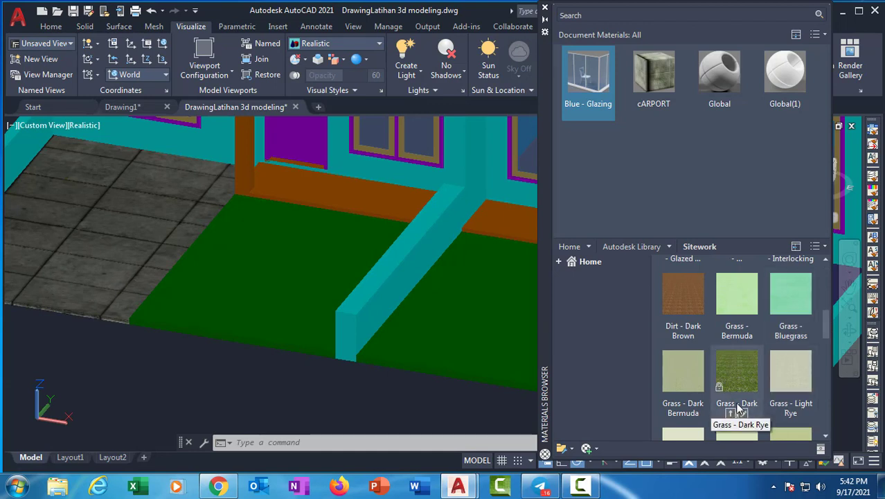
scroll(735, 415, down, 2)
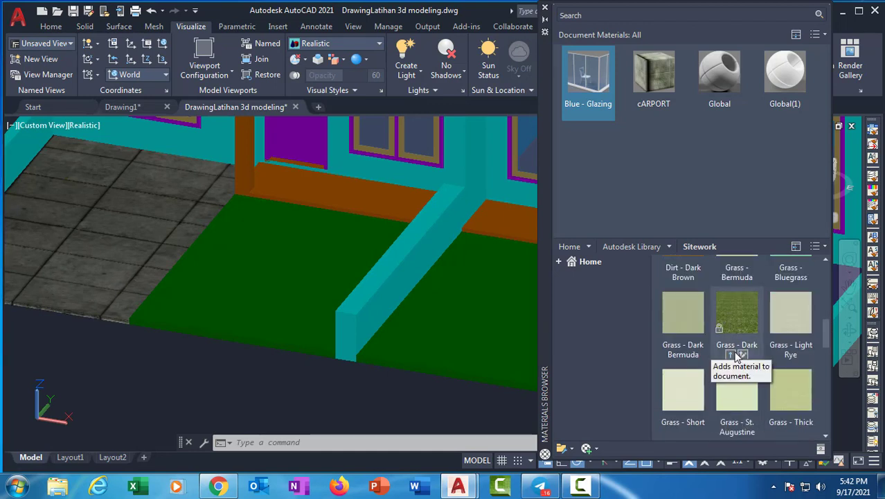
Add Grass - Dark Rye to the document materials, apply it to both front lawns, and inspect the texture up close.
click(730, 355)
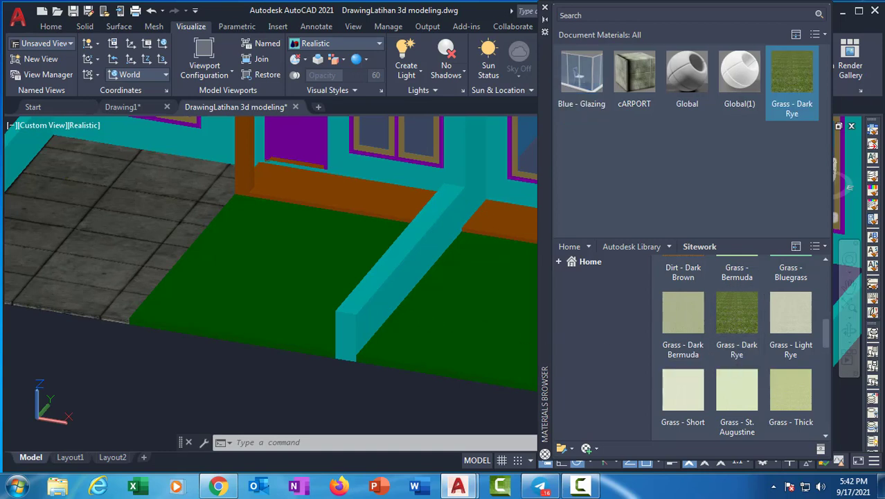
click(281, 264)
scroll(453, 318, down, 2)
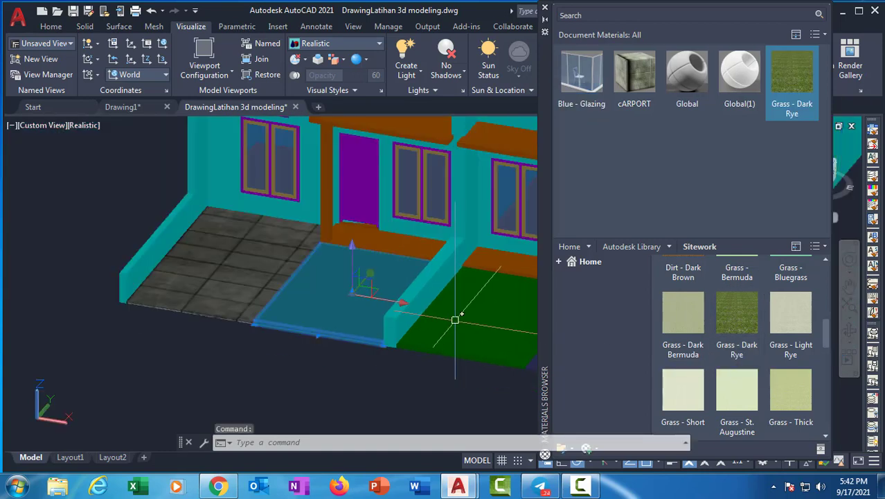
middle_drag(454, 319, 304, 285)
shift+click(306, 283)
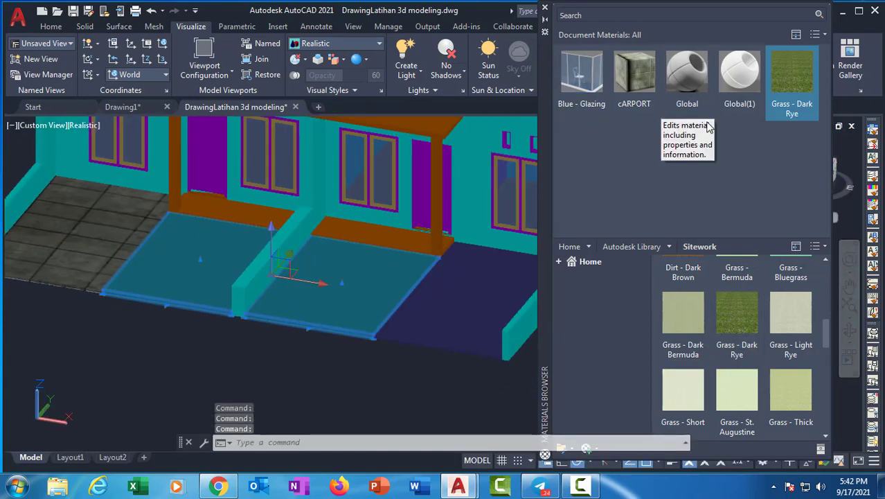
click(796, 79)
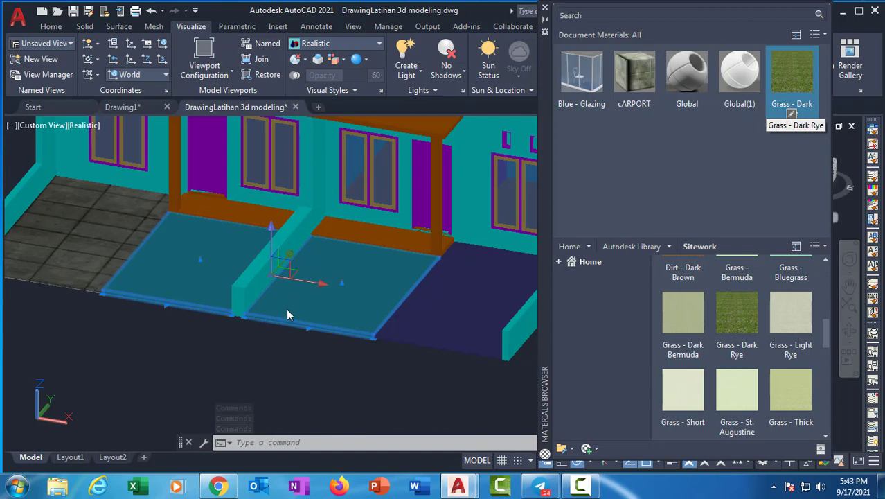
key(Escape)
scroll(288, 315, up, 3)
scroll(416, 261, up, 3)
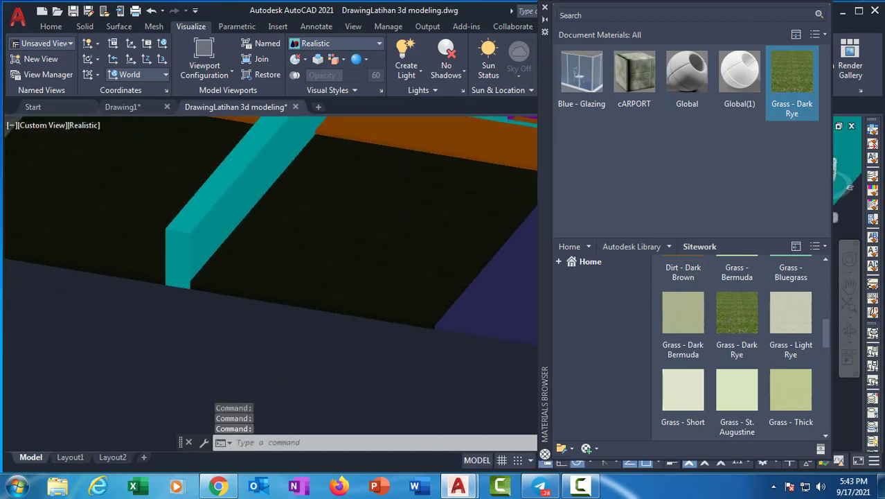
scroll(342, 244, up, 3)
scroll(343, 243, down, 5)
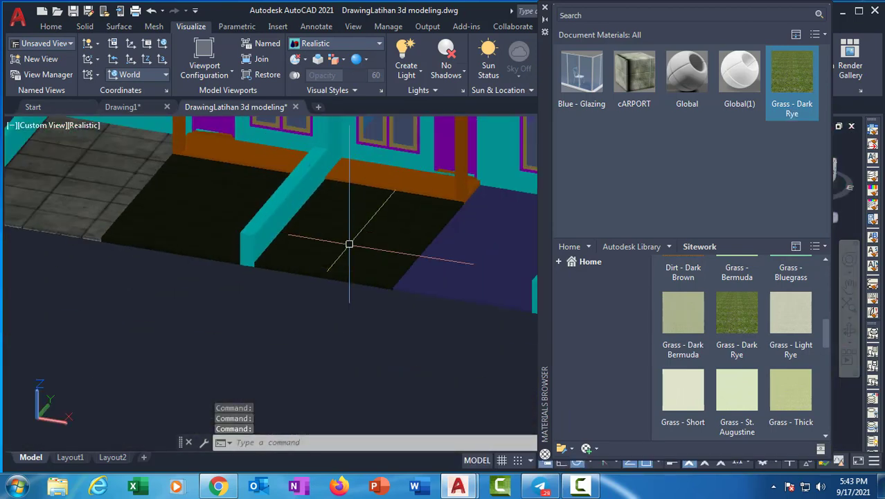
scroll(737, 326, up, 1)
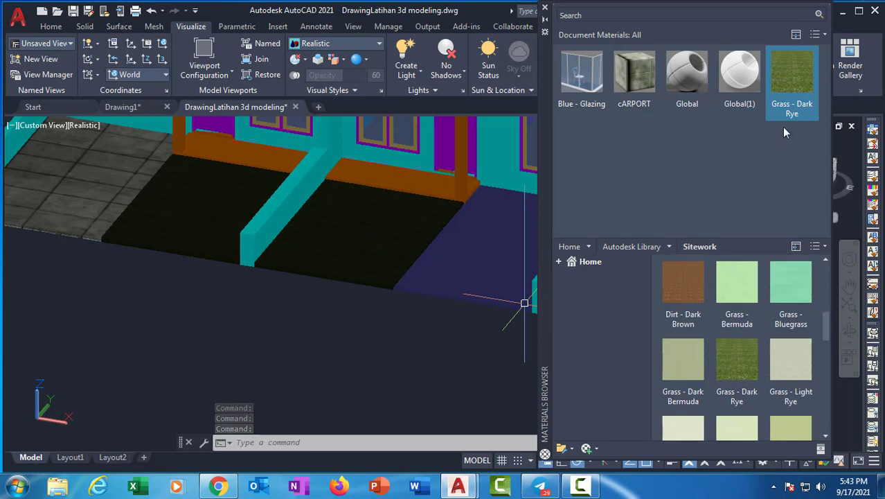
Duplicate Grass - Dark Rye in the document materials and delete the copy.
right_click(791, 82)
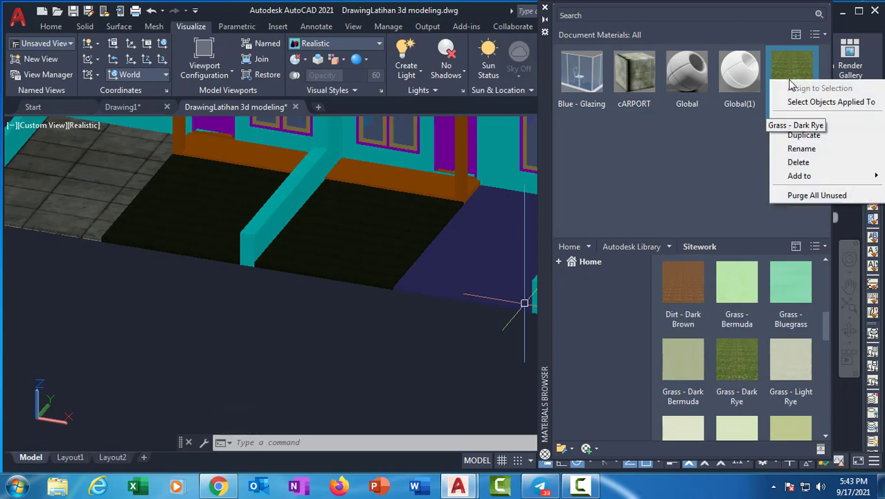
click(807, 135)
click(581, 150)
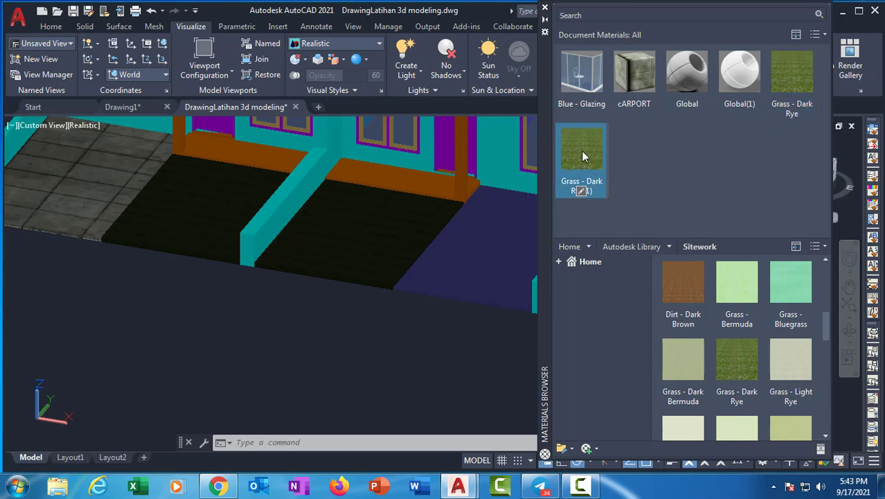
right_click(581, 150)
click(627, 234)
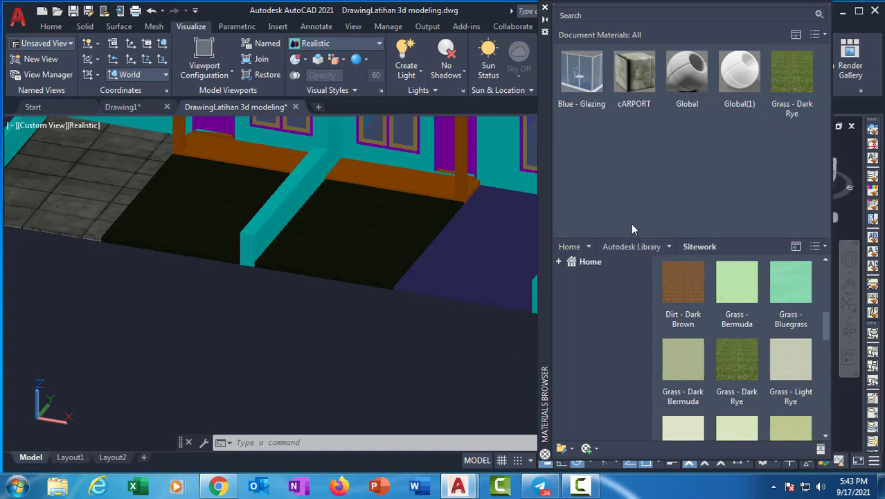
Try to delete Grass - Dark Rye from the document materials.
right_click(796, 85)
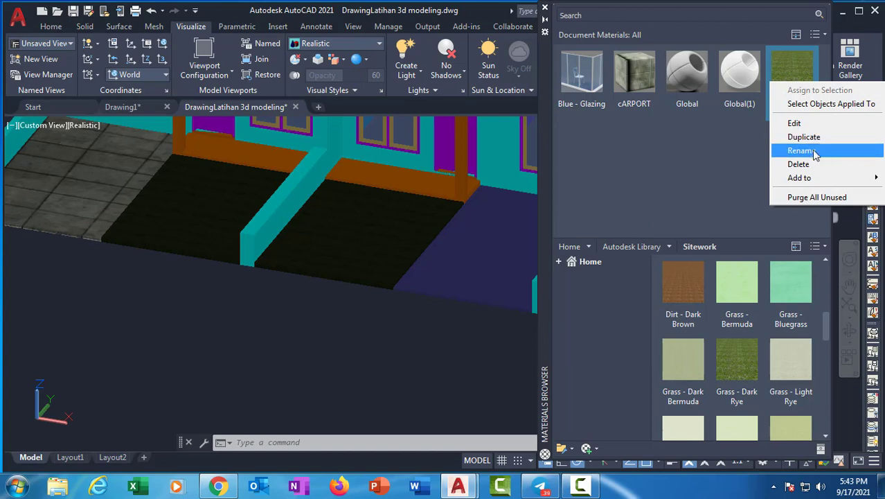
click(799, 164)
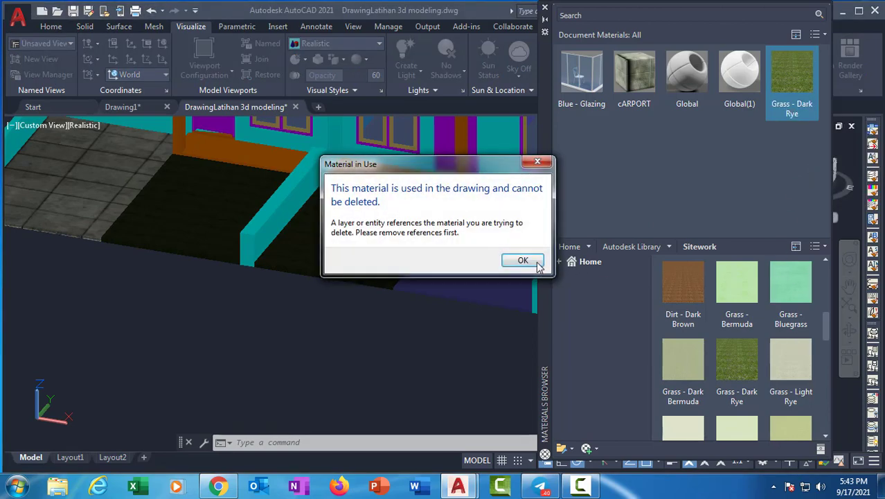
click(523, 261)
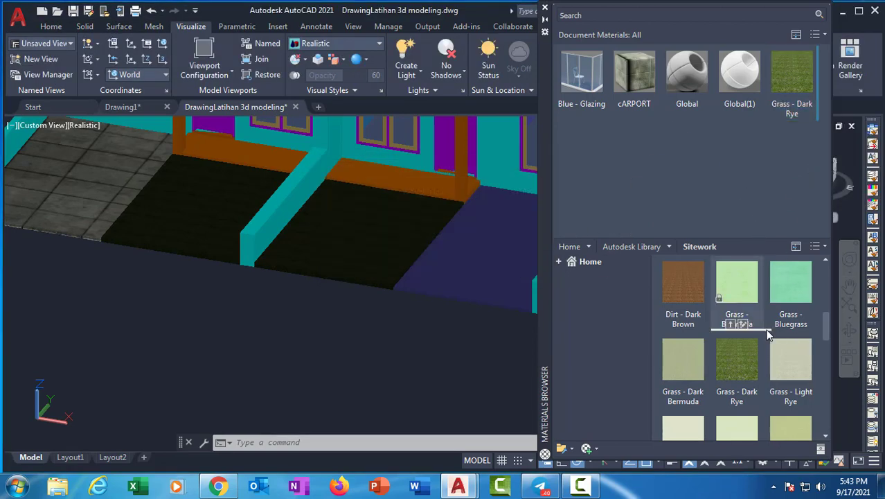
Add Grass - Bluegrass and Grass - Bermuda from the Sitework library to the document materials.
mouse_move(789, 326)
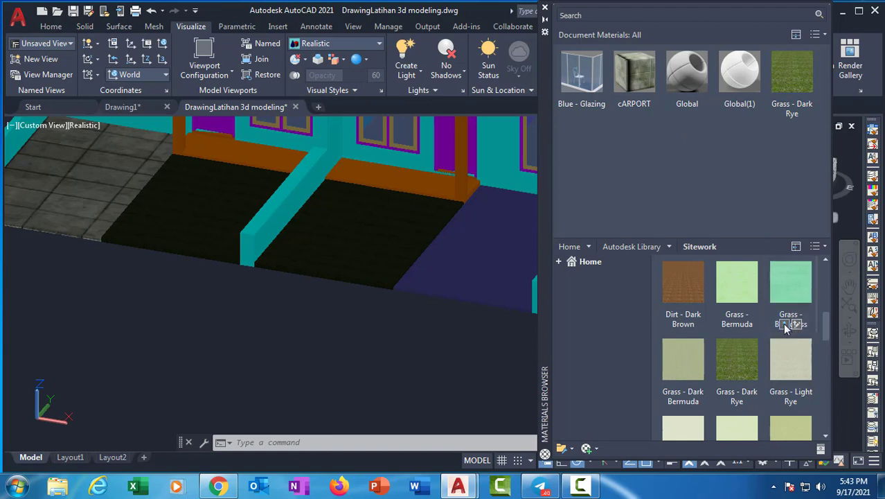
click(787, 325)
click(733, 325)
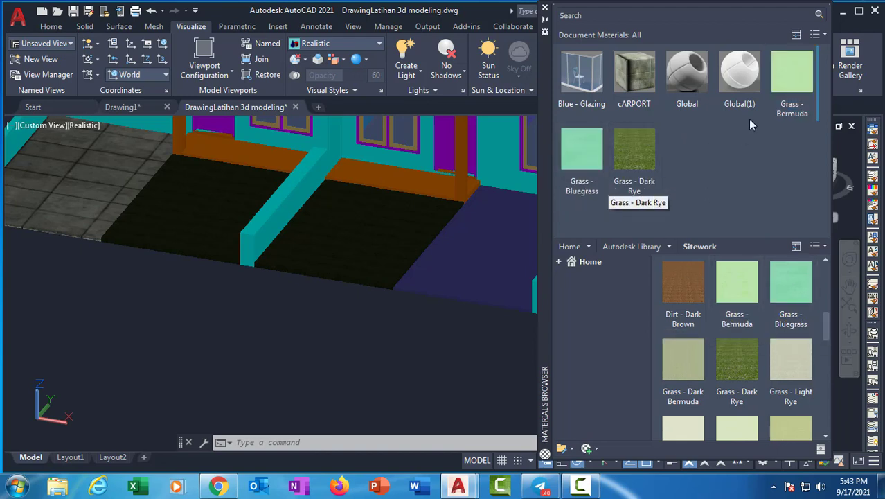
Apply Grass - Bermuda to both front lawns and inspect the grass texture up close.
click(375, 220)
click(227, 217)
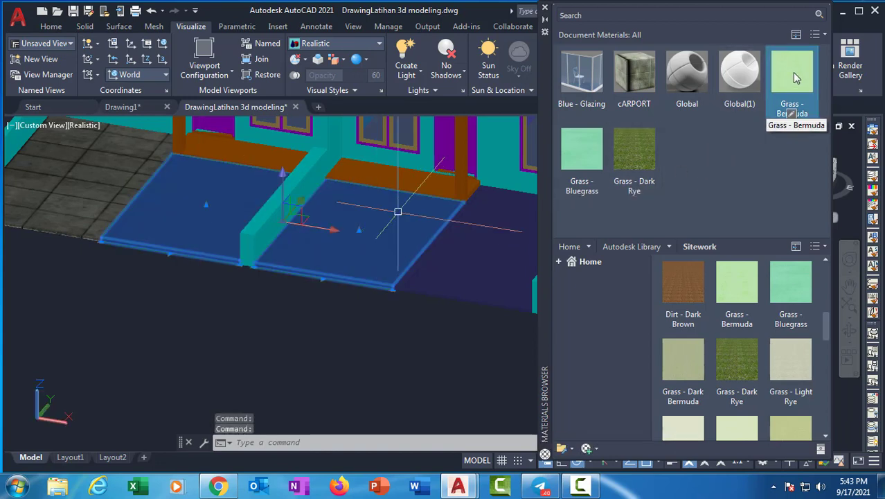
drag(278, 250, 278, 250)
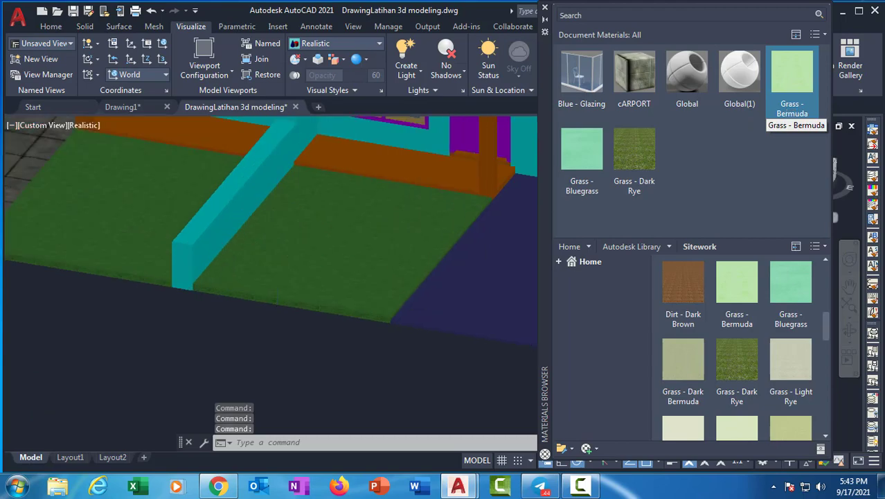
scroll(351, 272, up, 10)
scroll(351, 271, down, 6)
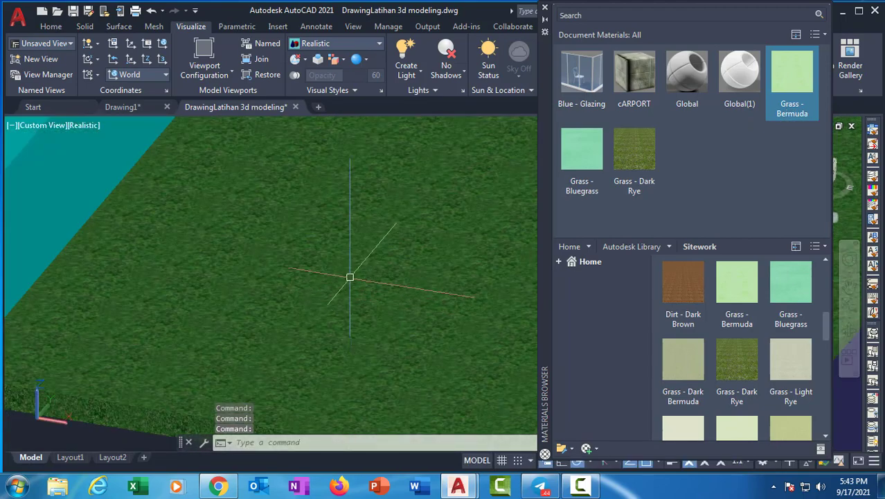
scroll(349, 293, down, 8)
middle_drag(480, 250, 457, 251)
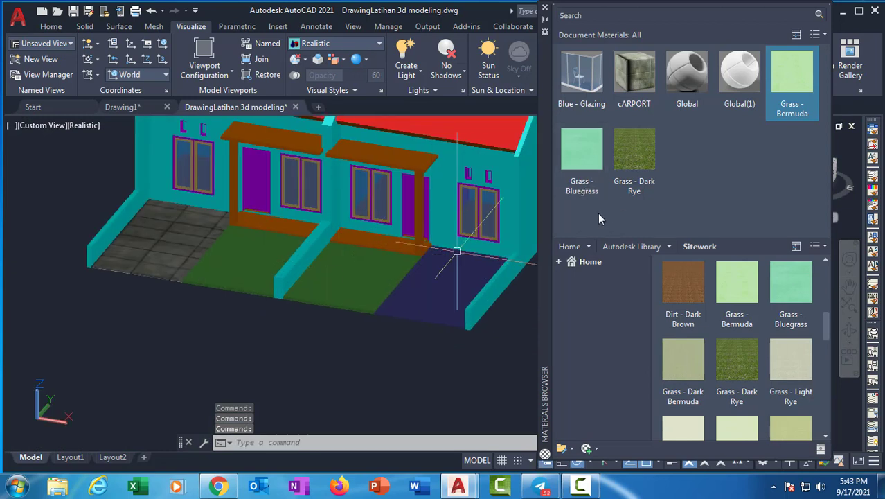
Delete Grass - Bluegrass and Grass - Dark Rye from the document materials, and select Grass - Bermuda.
click(583, 154)
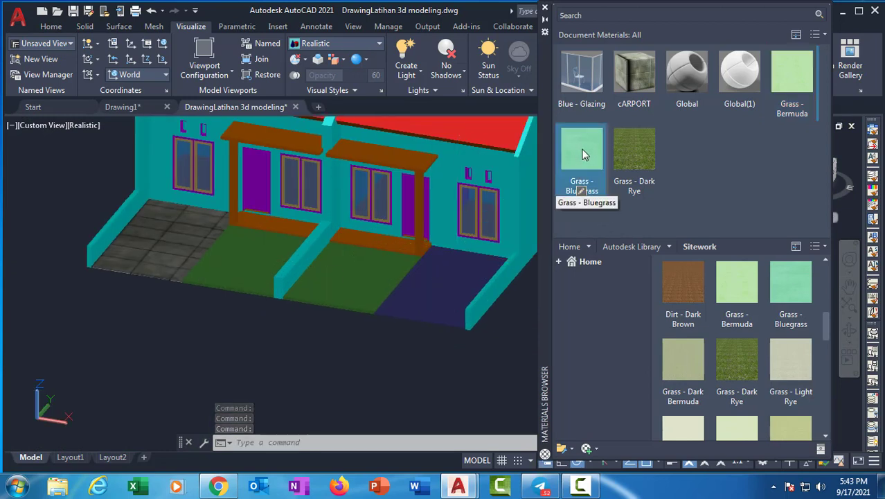
right_click(583, 152)
click(621, 235)
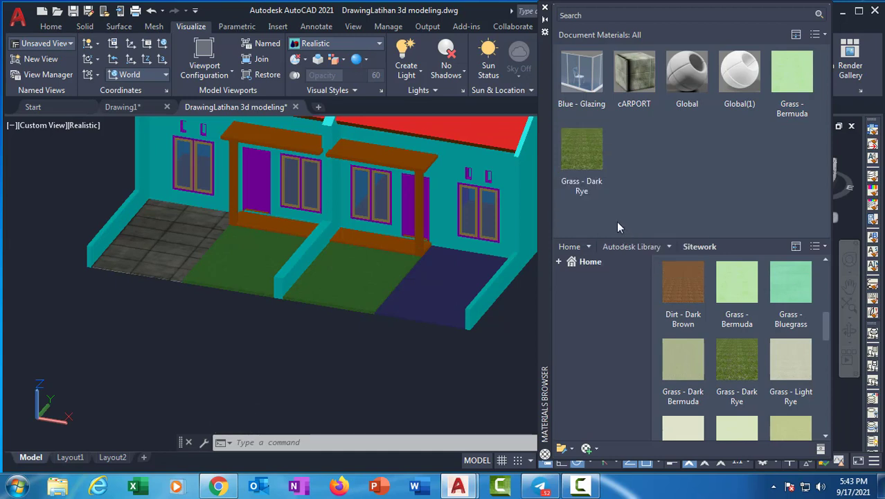
right_click(591, 158)
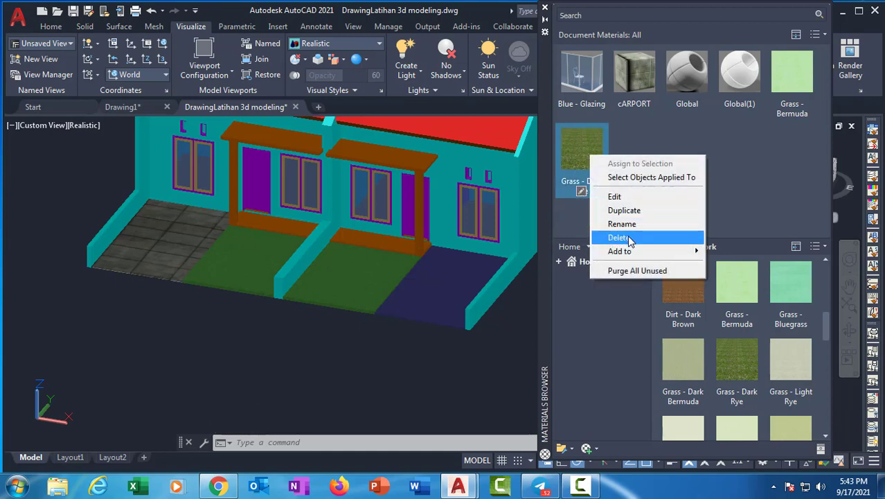
click(630, 238)
click(796, 118)
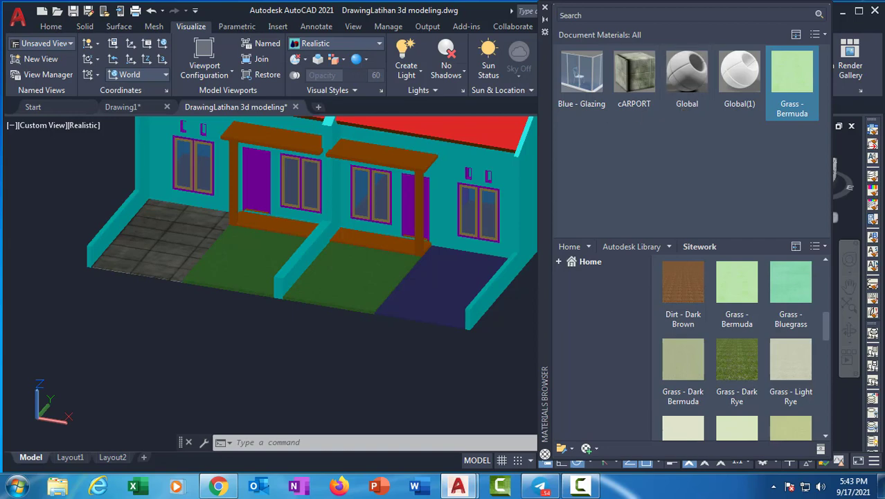
Add Shingle - Composition Dark Gray from the Autodesk Library's Roofing category to the document materials.
middle_drag(249, 154, 206, 189)
scroll(206, 189, up, 5)
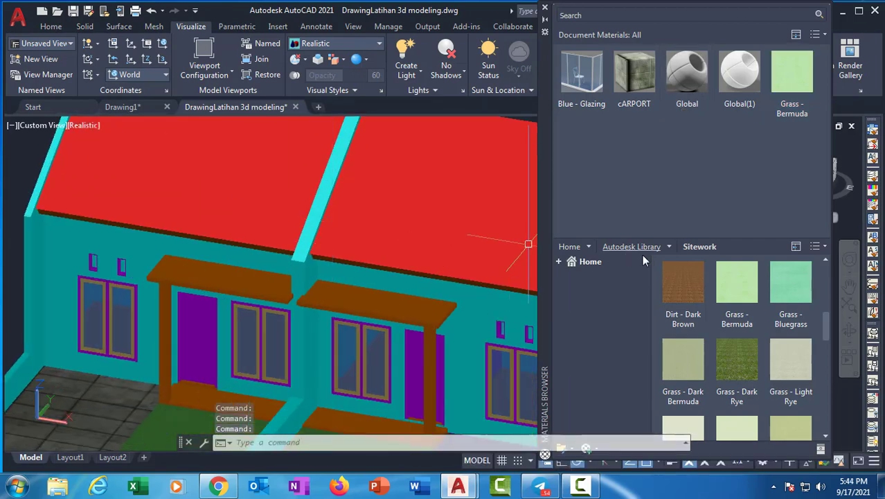
click(666, 246)
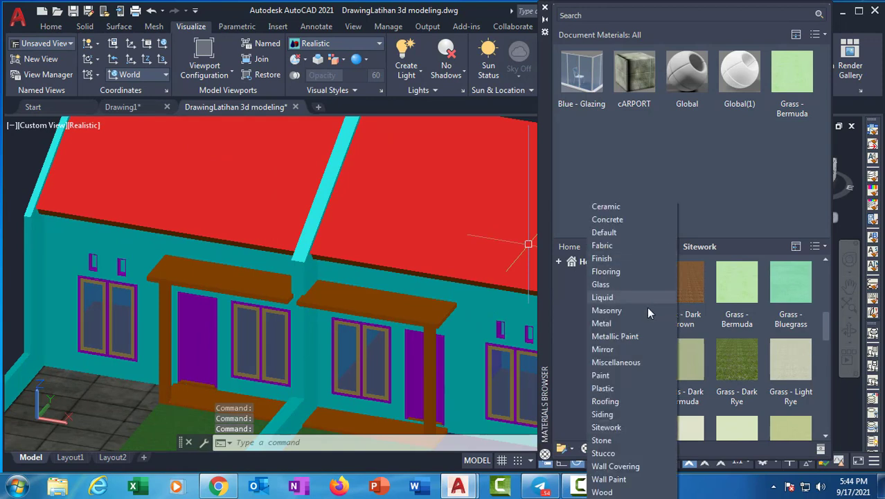
click(612, 402)
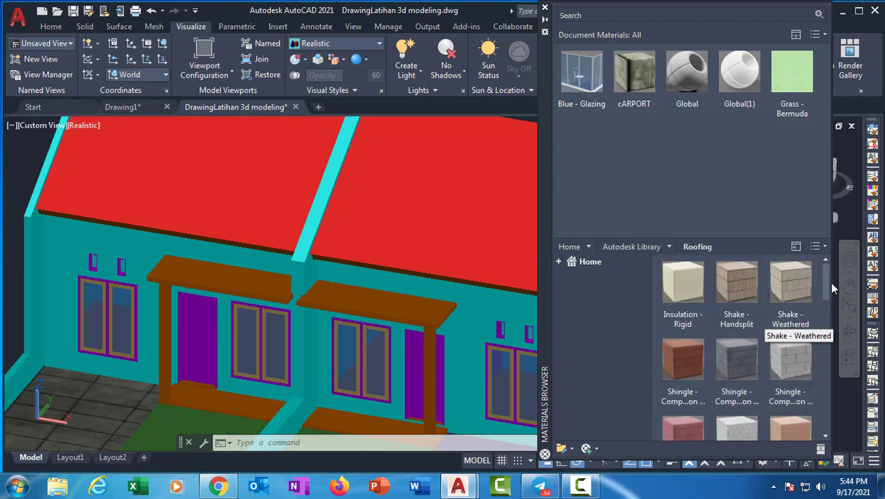
scroll(824, 283, down, 3)
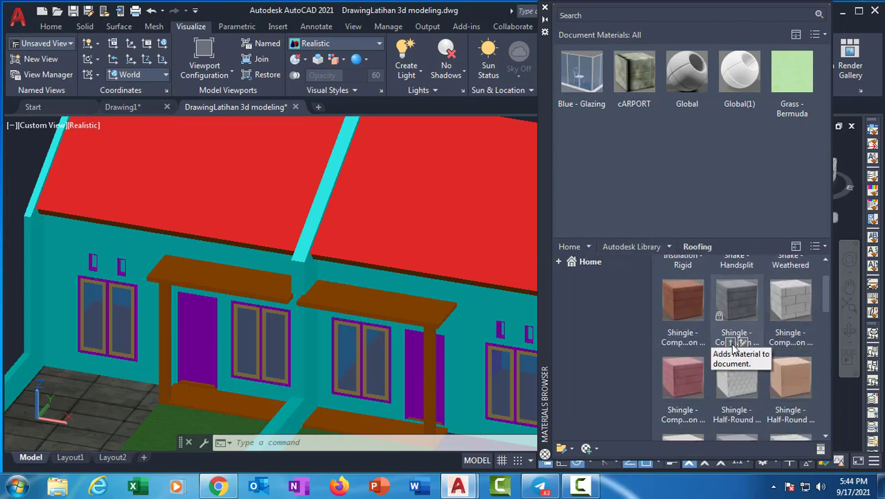
click(731, 343)
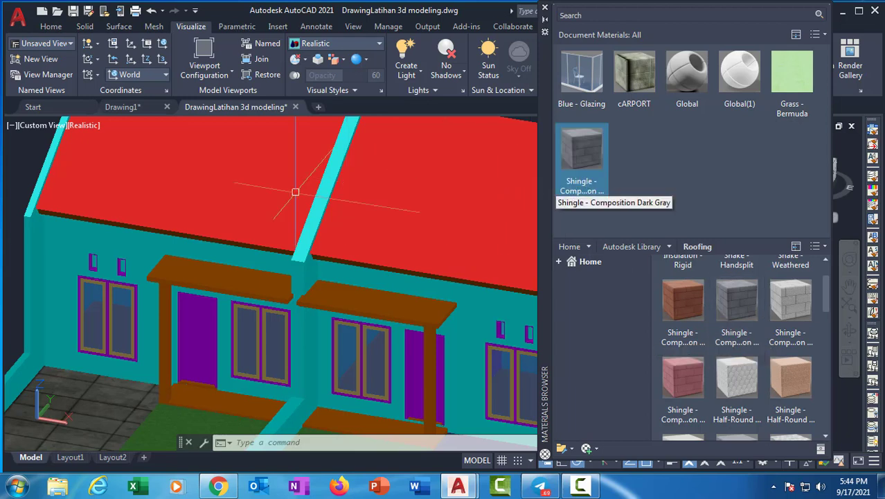
Apply Shingle - Composition Dark Gray to the front roof slope of the house with the tiled carport.
middle_drag(246, 192, 283, 295)
click(305, 226)
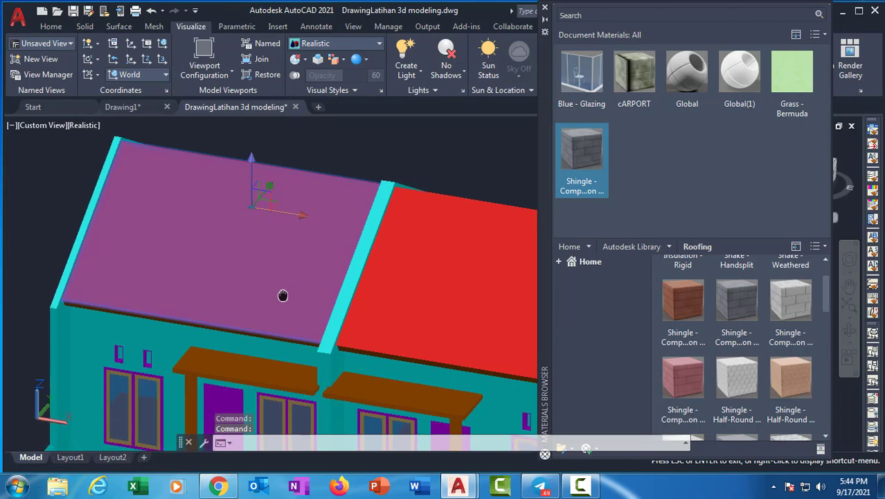
click(580, 150)
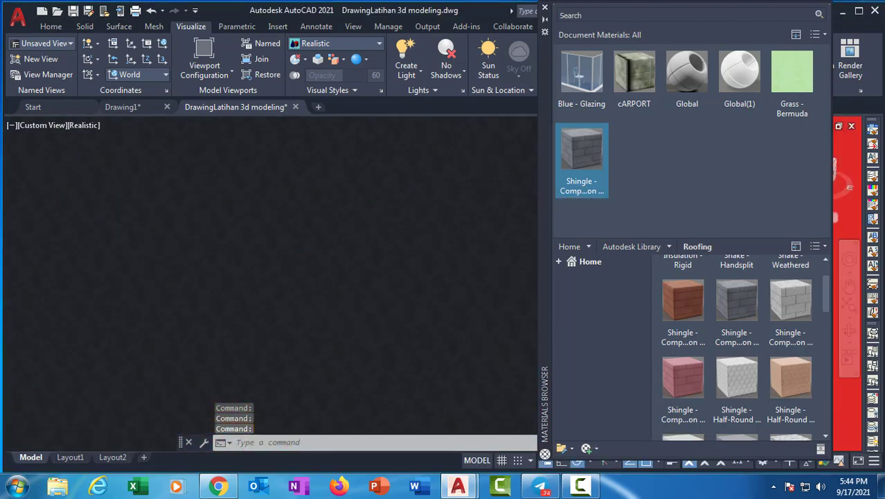
Inspect the shingle pattern on the roof slope up close and from farther away.
scroll(267, 245, up, 4)
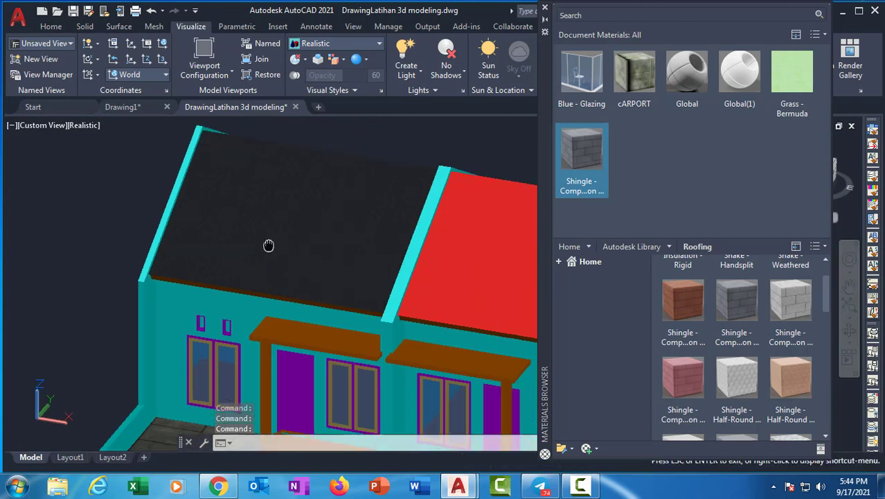
scroll(332, 270, up, 4)
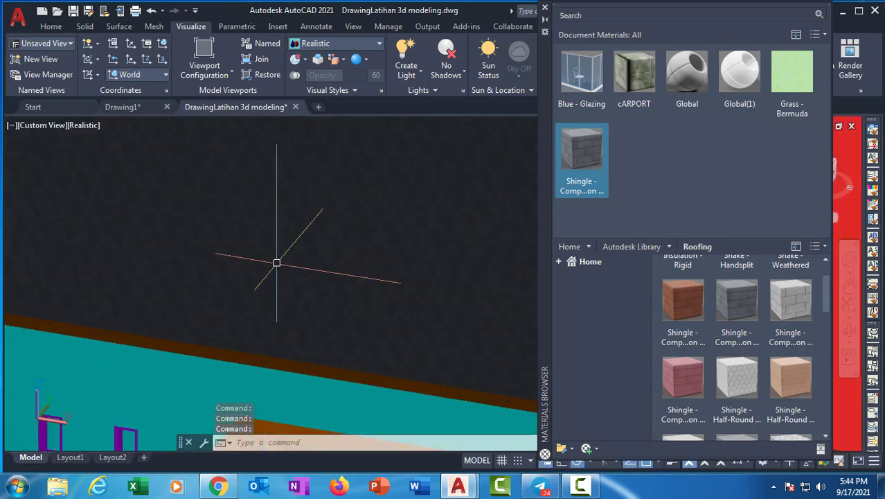
scroll(316, 251, up, 3)
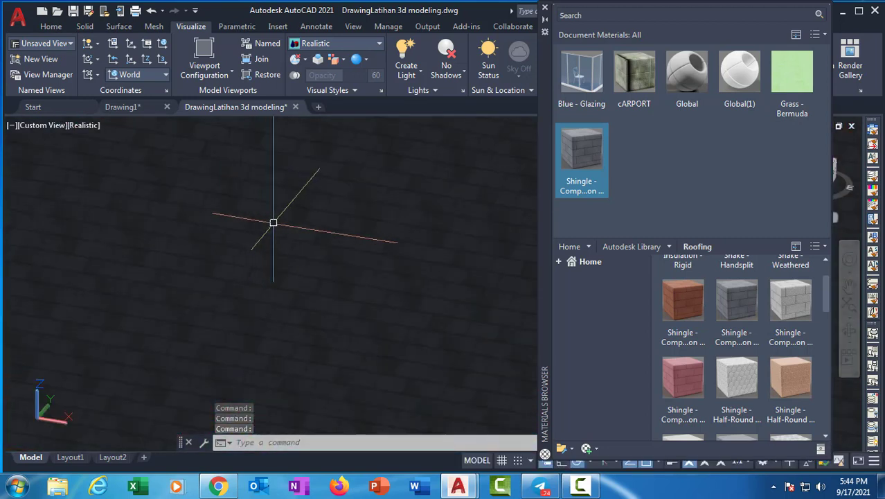
scroll(242, 216, up, 3)
scroll(241, 216, down, 3)
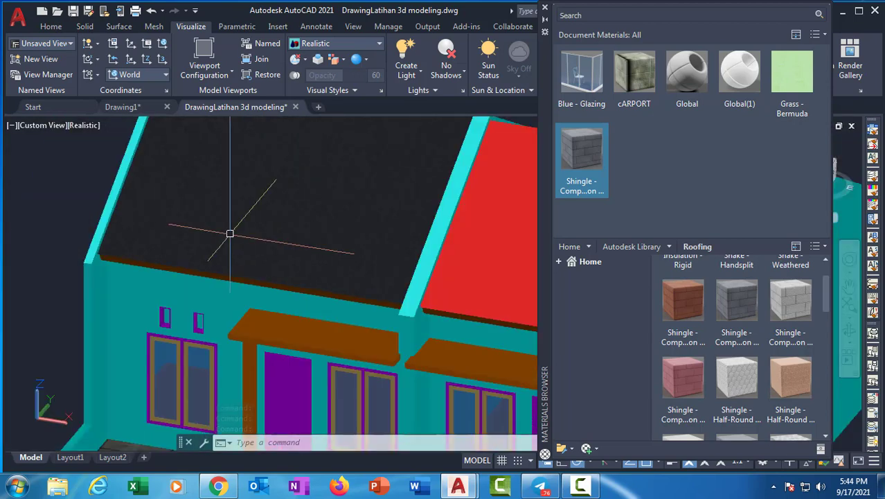
scroll(176, 255, up, 2)
scroll(302, 276, up, 3)
scroll(301, 276, up, 2)
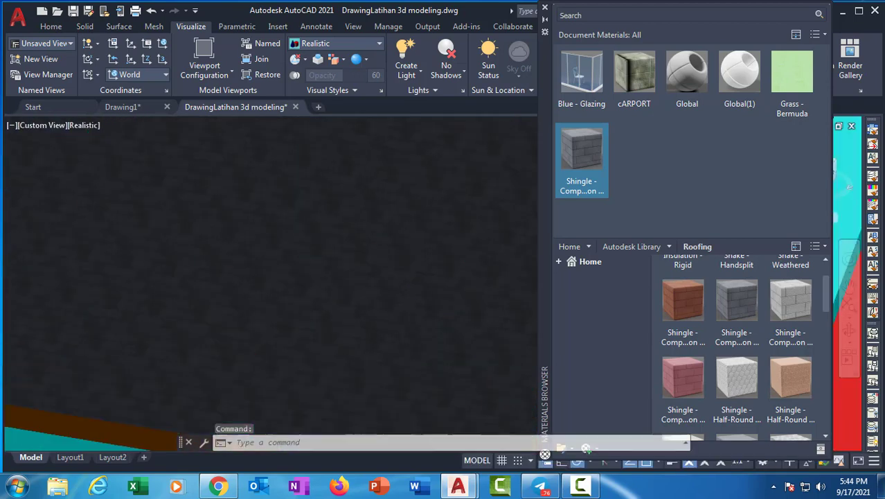
Open the image texture of Shingle - Composition Dark Gray for editing and show its scale settings.
click(580, 191)
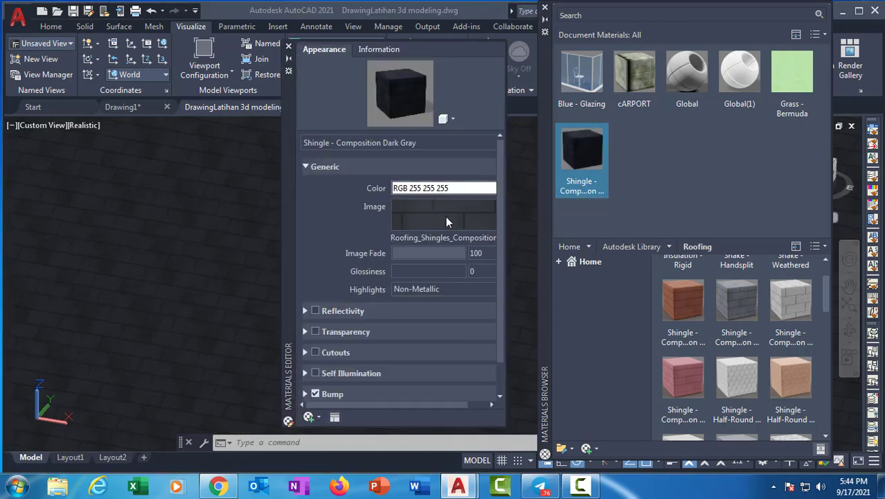
click(445, 219)
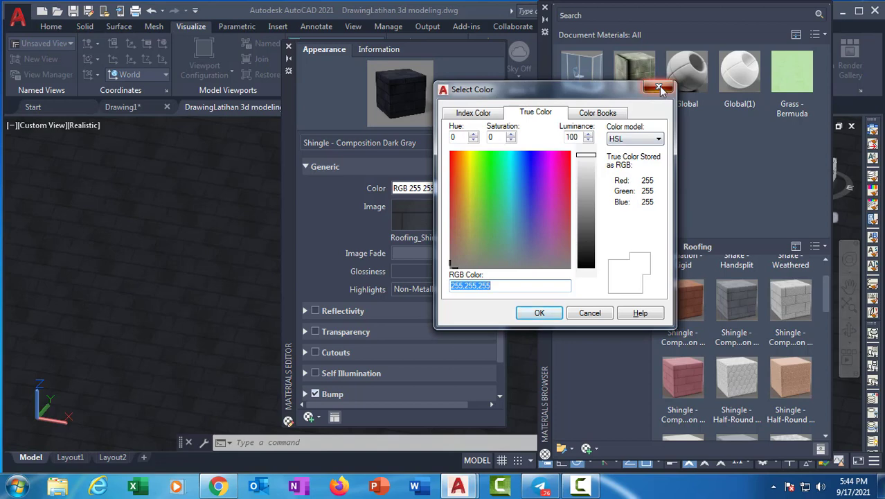
click(660, 90)
click(419, 219)
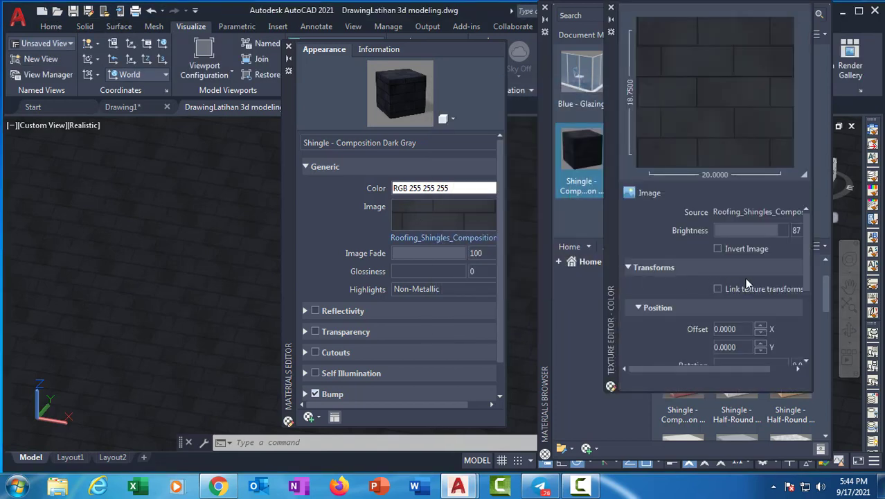
drag(807, 301, 802, 350)
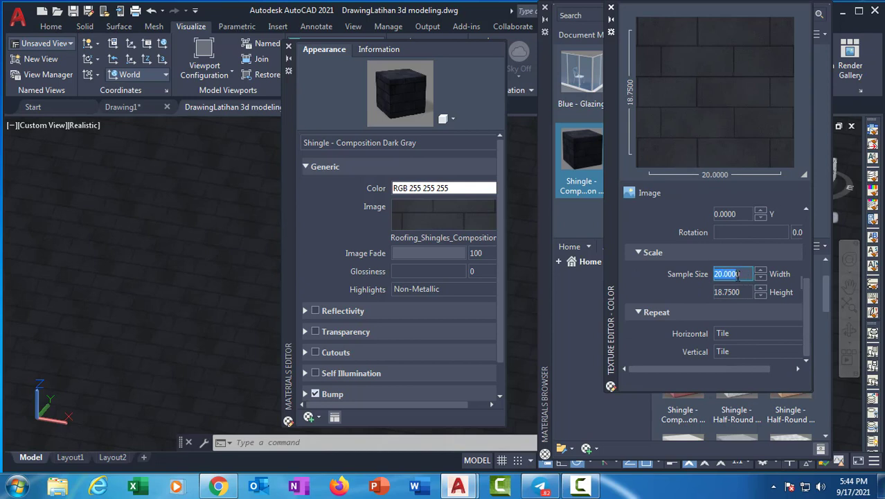
Set the shingle texture's sample width to 50 and check the pattern on the roof.
text(50)
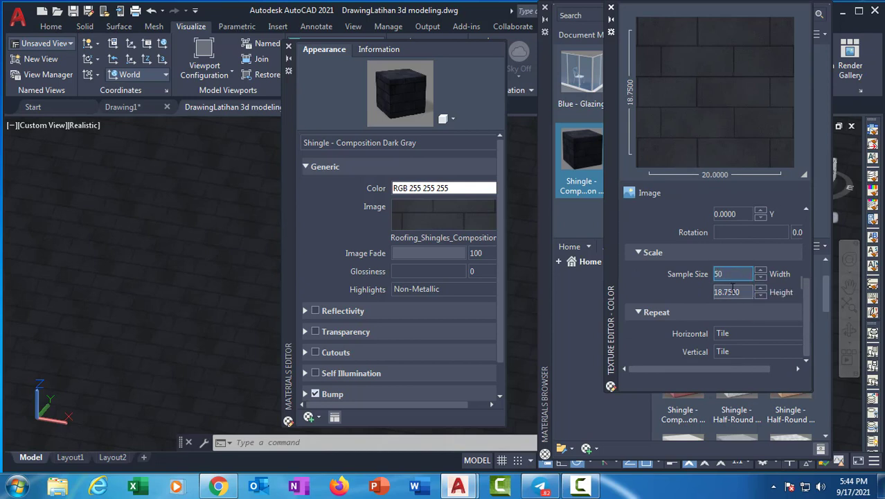
key(Tab)
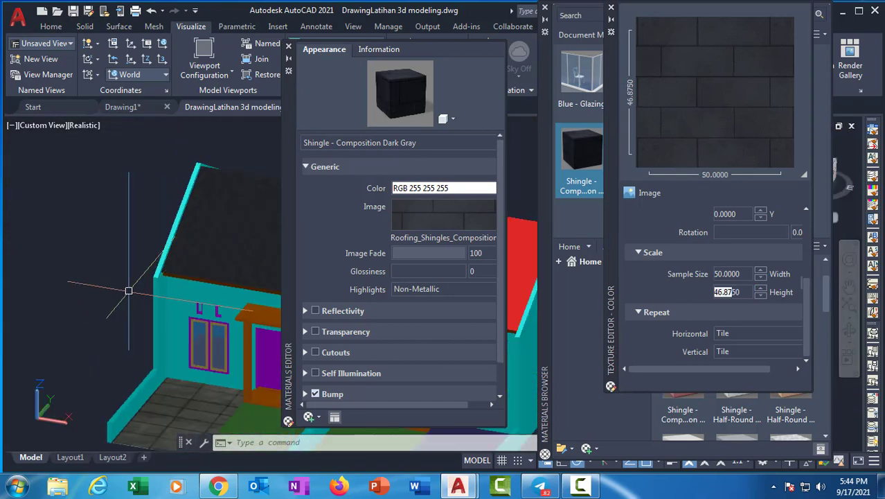
scroll(129, 291, up, 3)
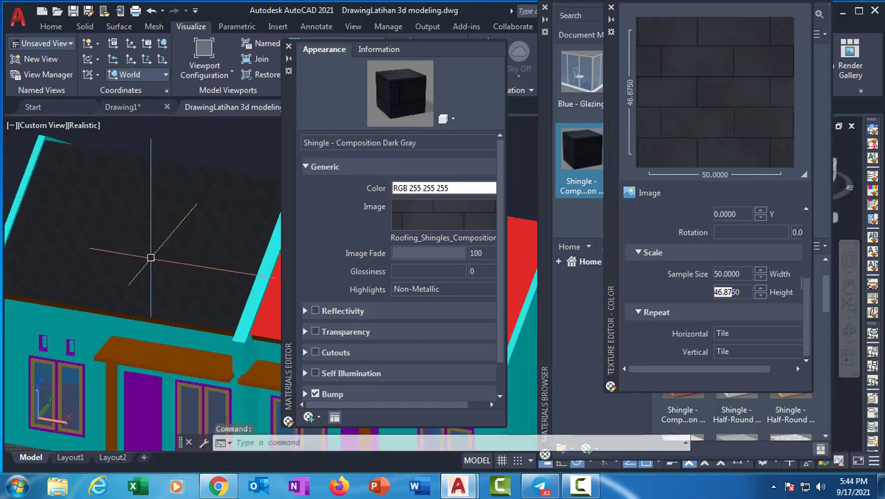
scroll(151, 258, up, 4)
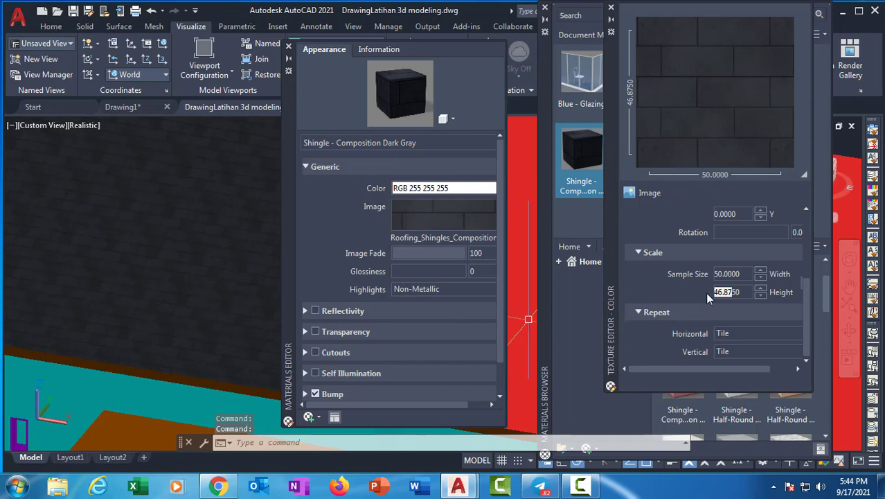
Set the shingle texture's sample width to 100 and check the enlarged pattern on the roof.
click(745, 274)
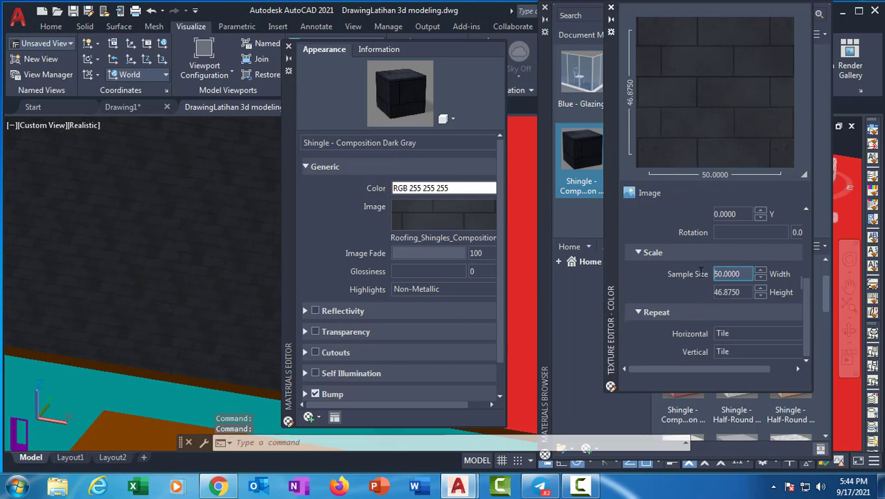
text(1)
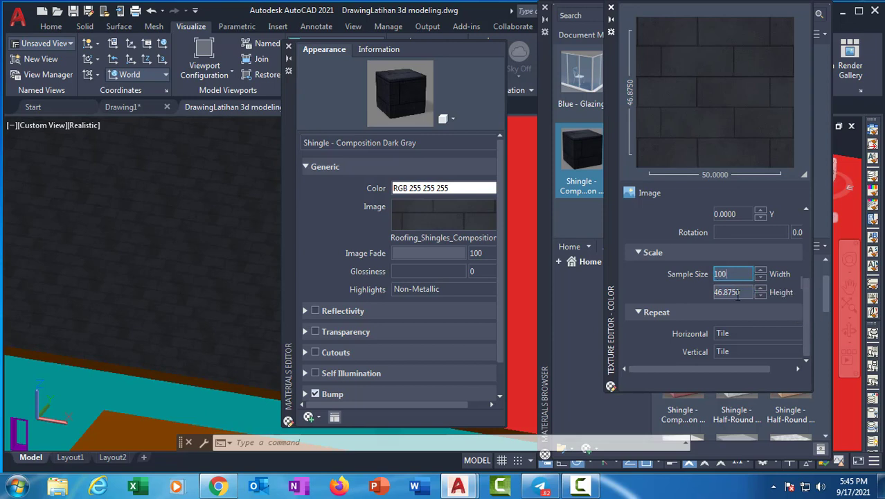
click(736, 293)
scroll(235, 276, down, 5)
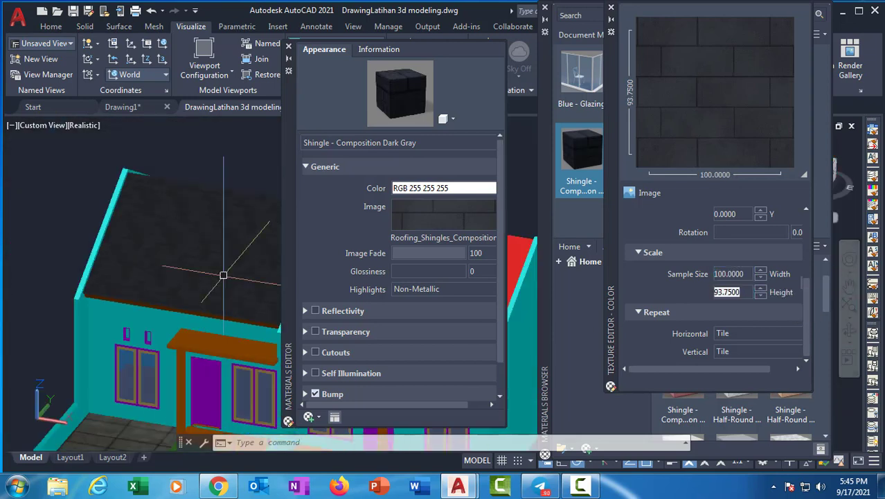
scroll(128, 253, up, 4)
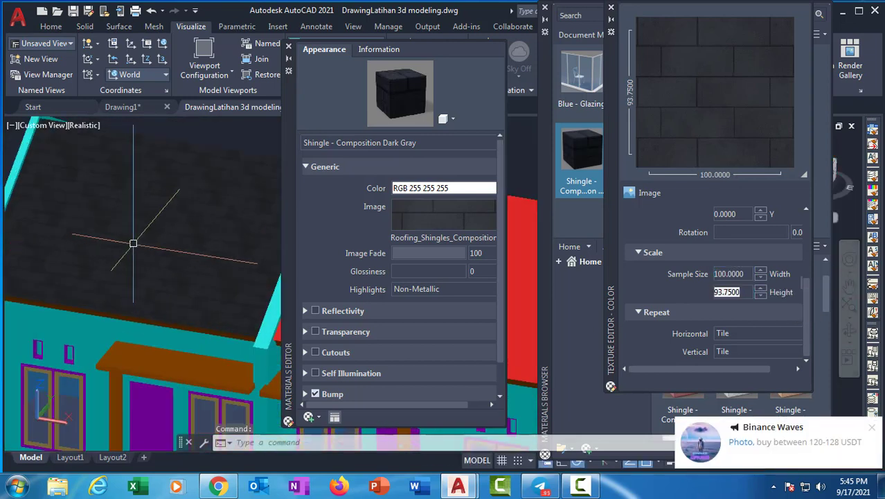
scroll(133, 244, up, 3)
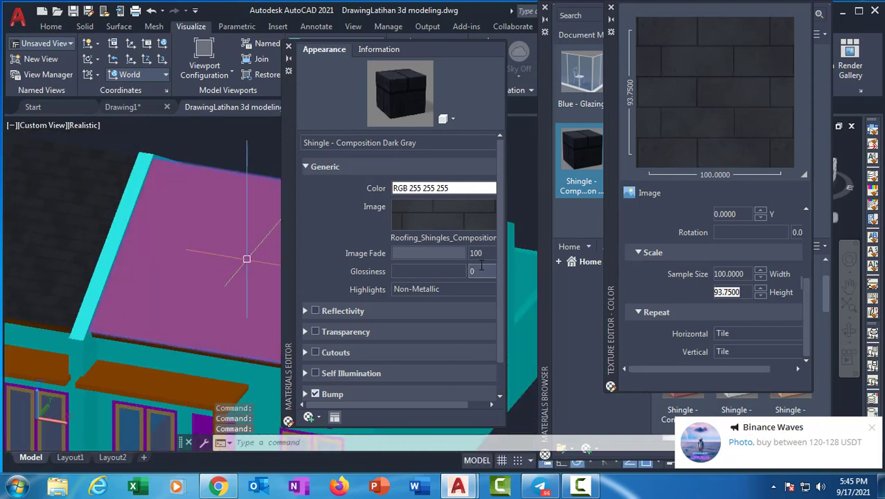
Close the texture and material editors, apply Shingle - Composition Dark Gray to the remaining red roof slope, and inspect both slopes.
click(611, 7)
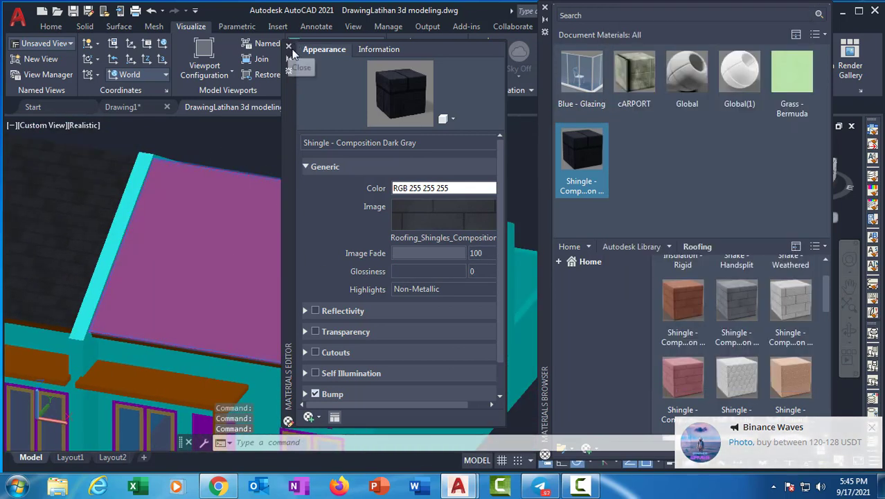
click(289, 46)
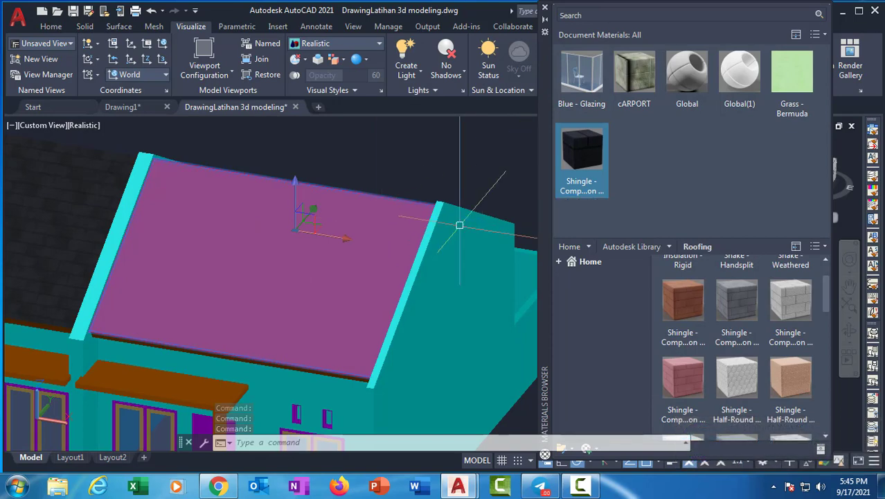
drag(581, 160, 305, 208)
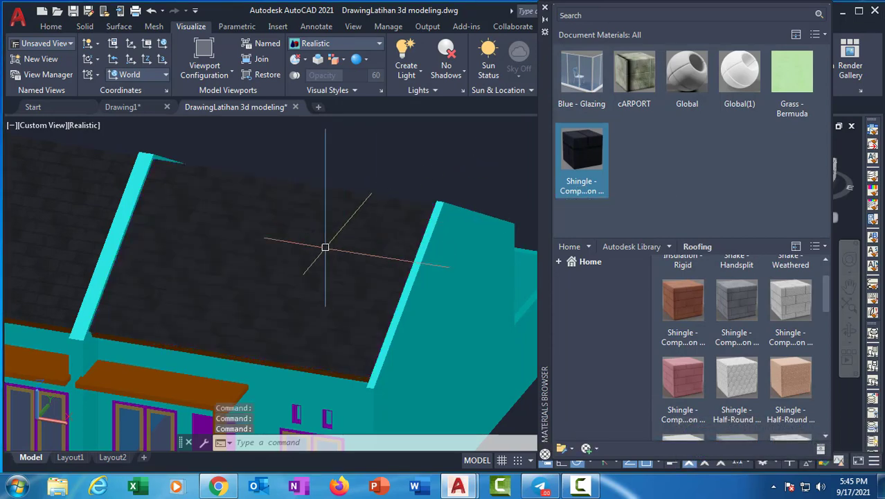
scroll(278, 261, up, 3)
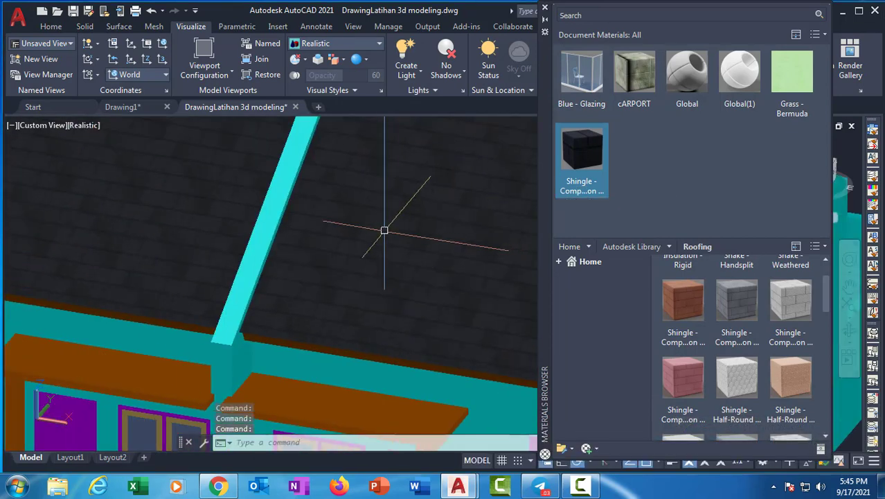
scroll(384, 230, down, 3)
scroll(384, 230, up, 5)
middle_drag(415, 277, 201, 274)
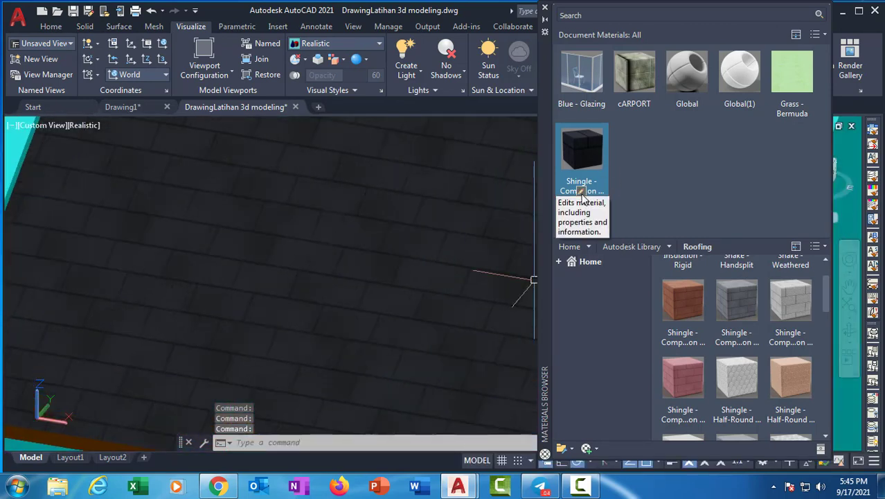
Reopen the shingle material's image texture, rotate it to about 170 degrees, and check the pattern on the roof.
click(582, 194)
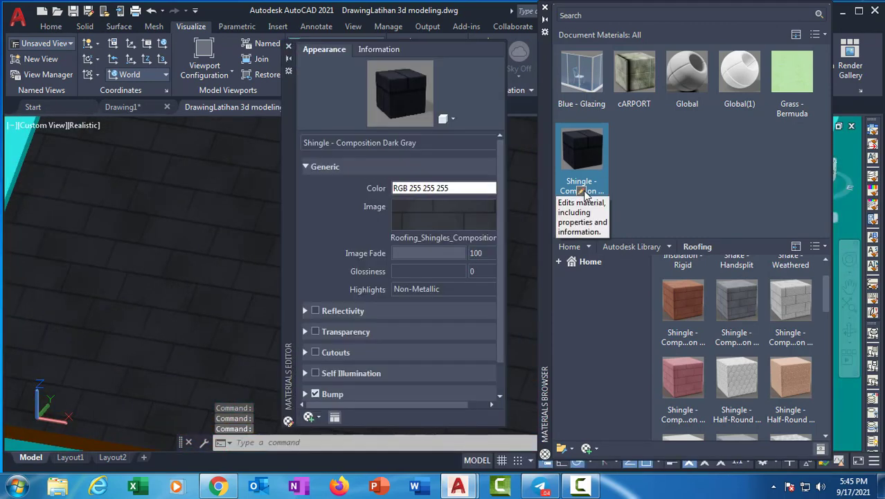
click(420, 218)
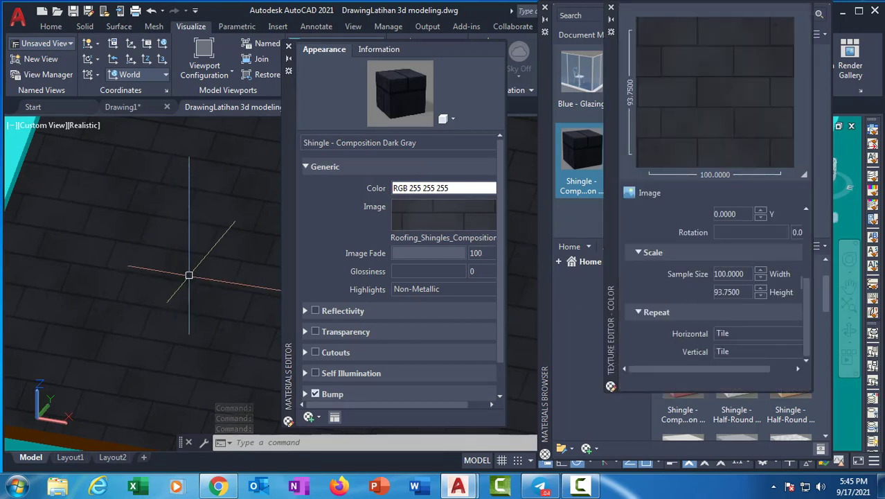
scroll(235, 288, down, 2)
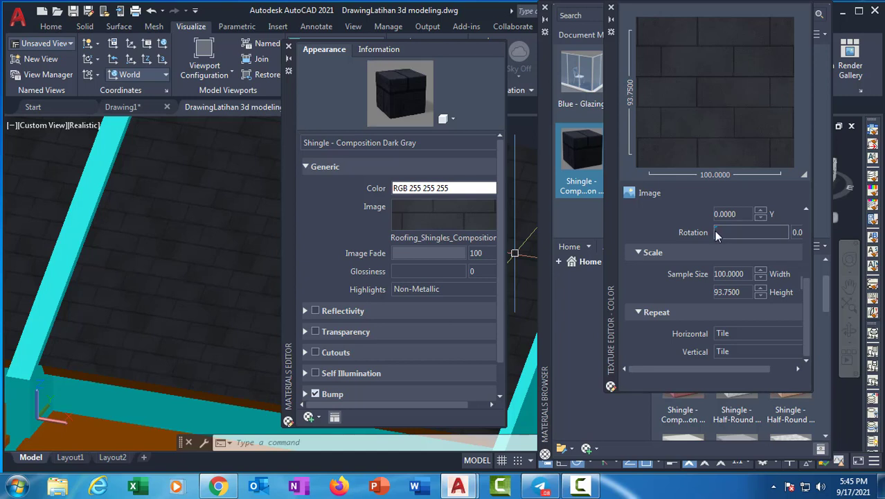
drag(714, 235, 749, 234)
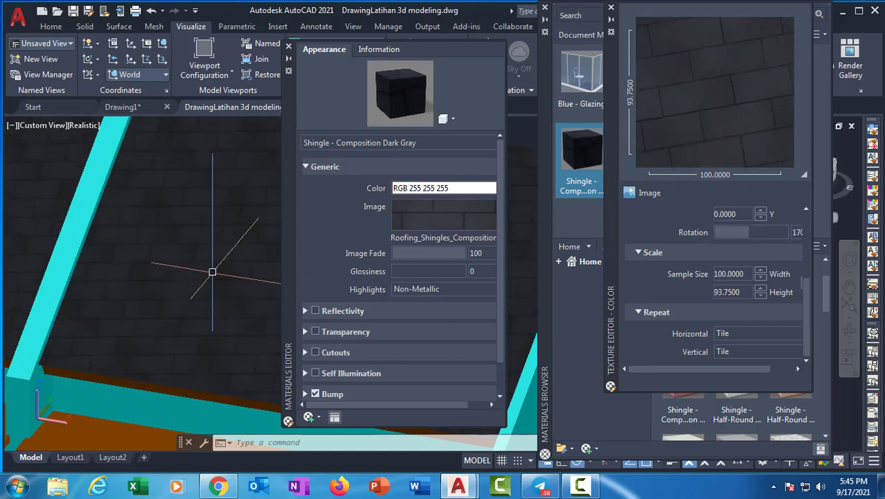
scroll(216, 262, down, 3)
middle_drag(215, 261, 130, 252)
scroll(130, 253, up, 3)
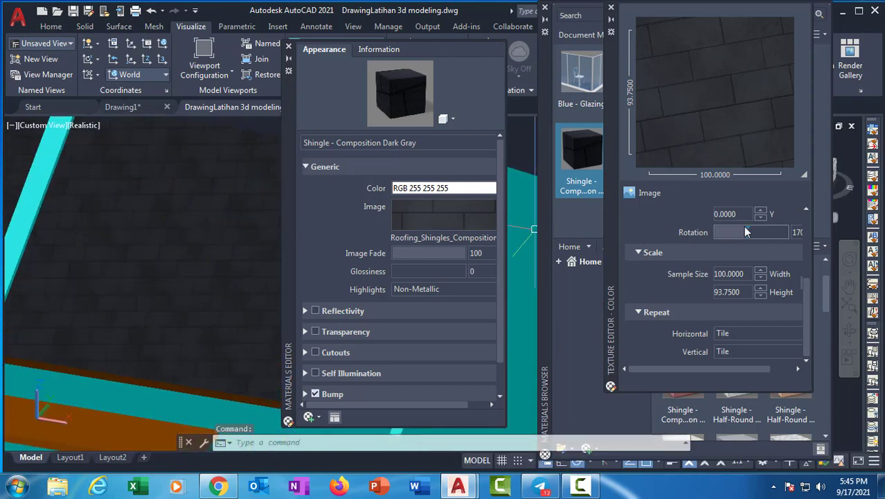
Rotate the shingle texture to about 265 degrees and check the pattern on the roof.
drag(750, 231, 754, 232)
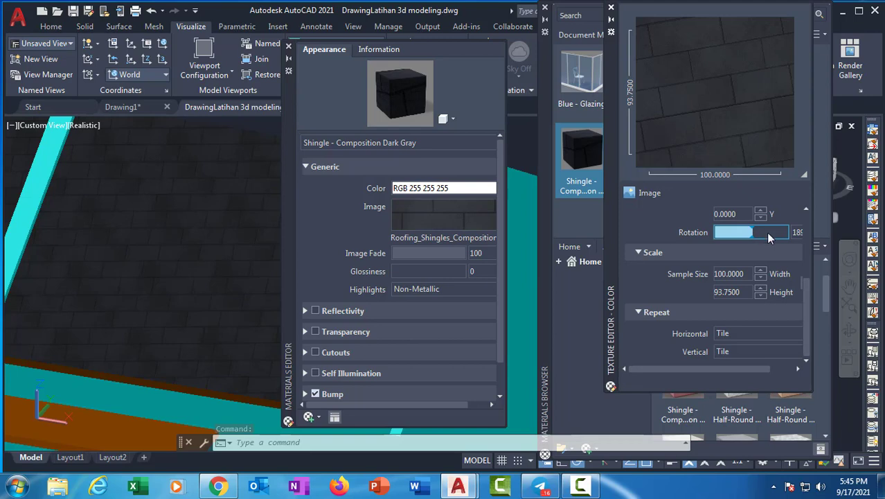
scroll(173, 250, down, 3)
scroll(152, 238, up, 3)
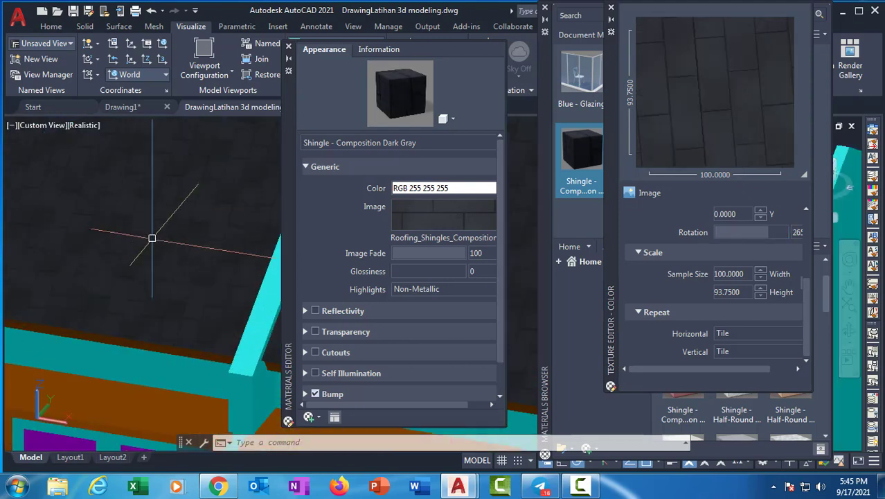
scroll(151, 235, up, 4)
middle_drag(151, 234, 95, 270)
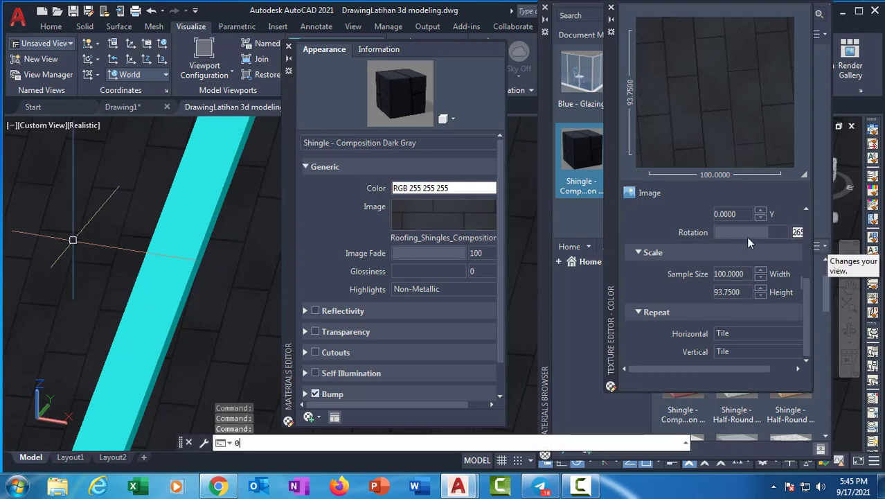
Set the shingle texture's rotation to 0 degrees and check the pattern across both roof slopes.
key(Return)
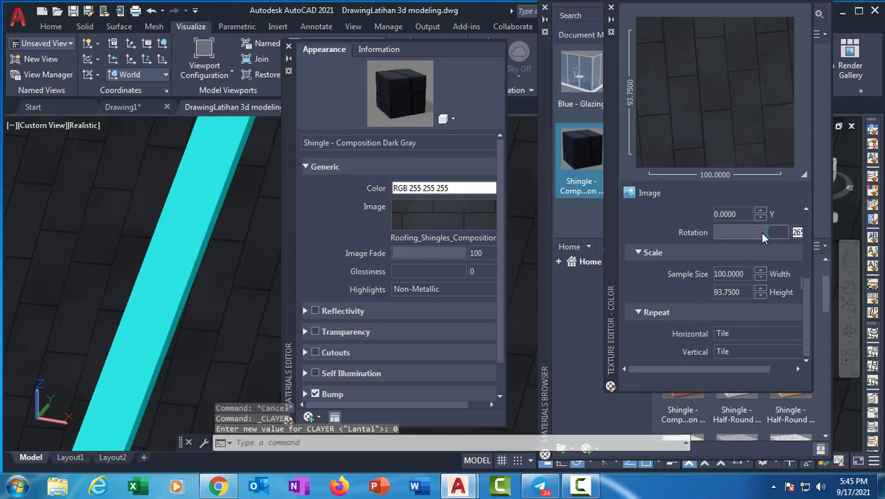
drag(743, 242, 683, 230)
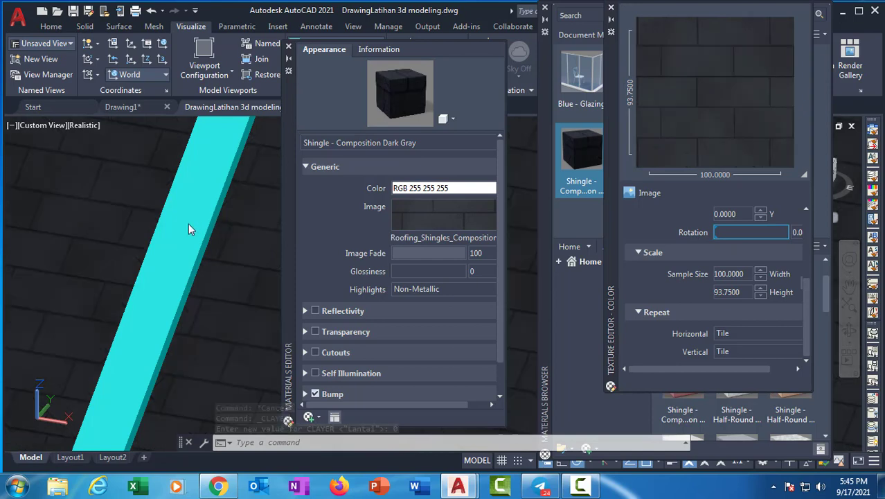
scroll(181, 229, down, 2)
scroll(181, 229, down, 3)
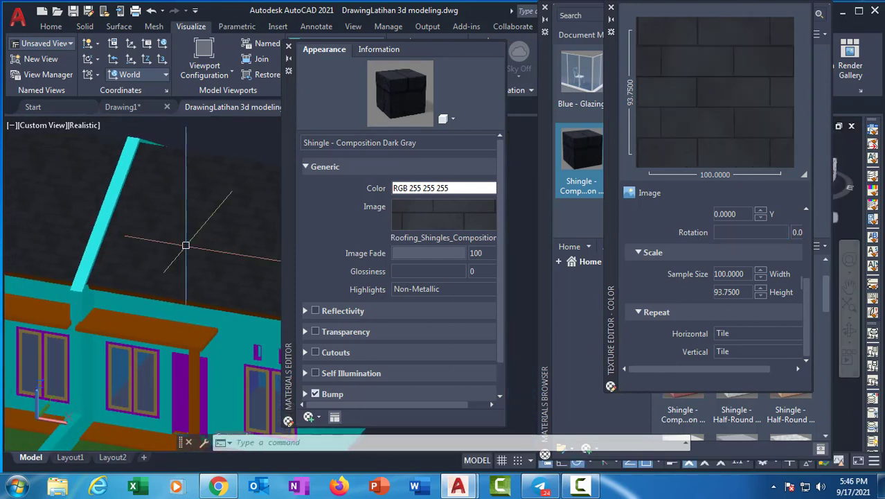
middle_drag(219, 247, 139, 227)
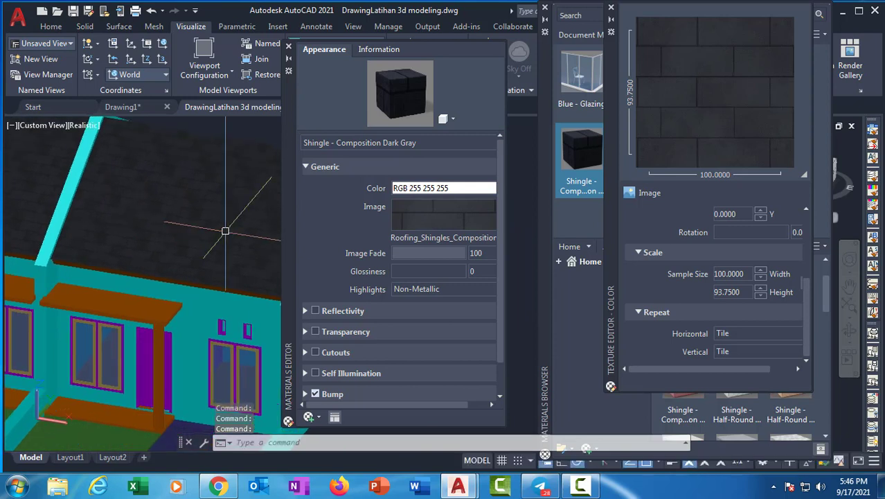
middle_drag(210, 211, 180, 260)
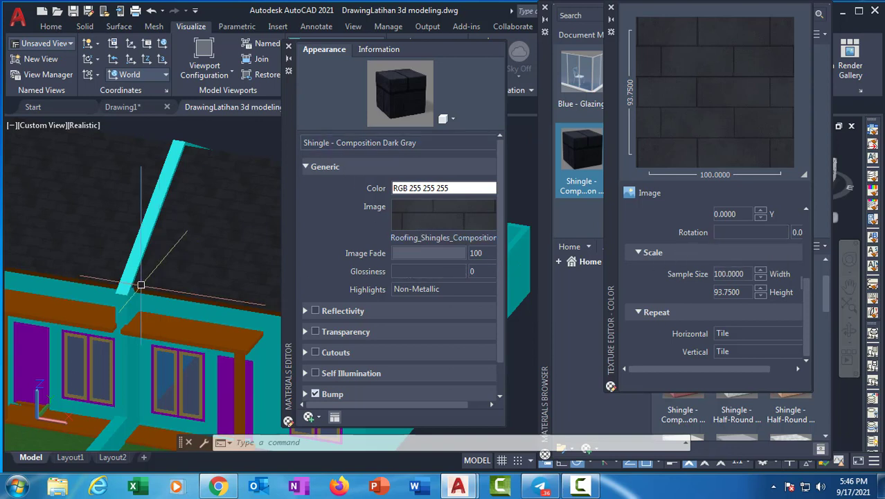
scroll(140, 285, down, 5)
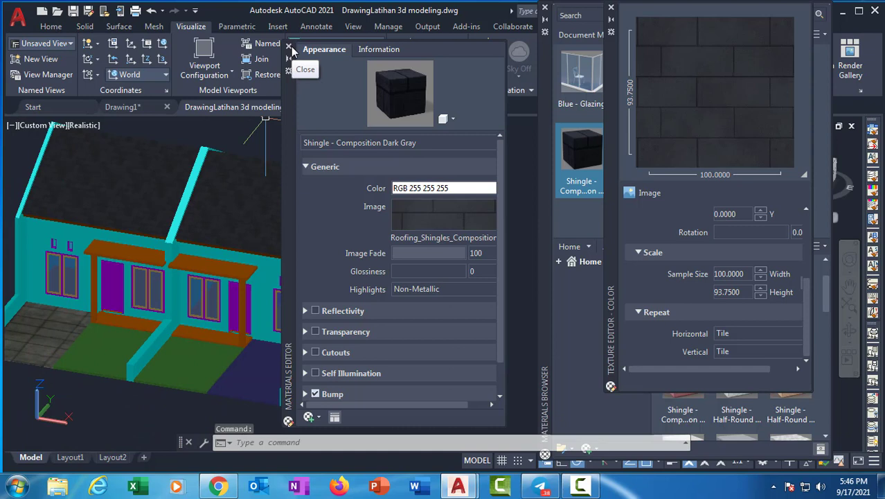
Set the color of the Shingle - Composition Dark Gray material to index color 12 (RGB 204,0,0).
click(464, 191)
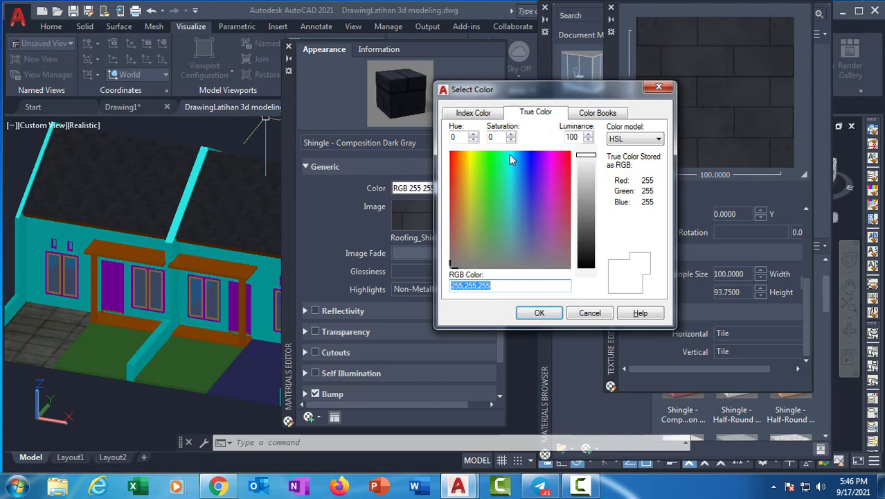
click(562, 161)
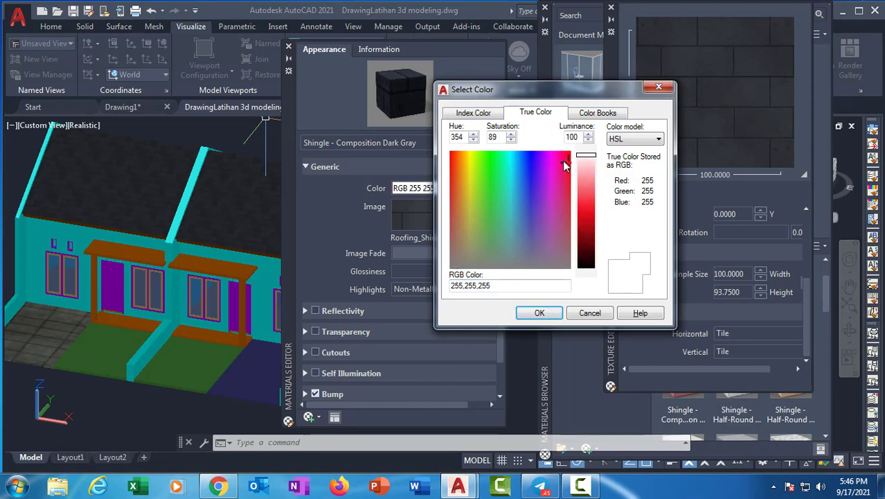
click(458, 161)
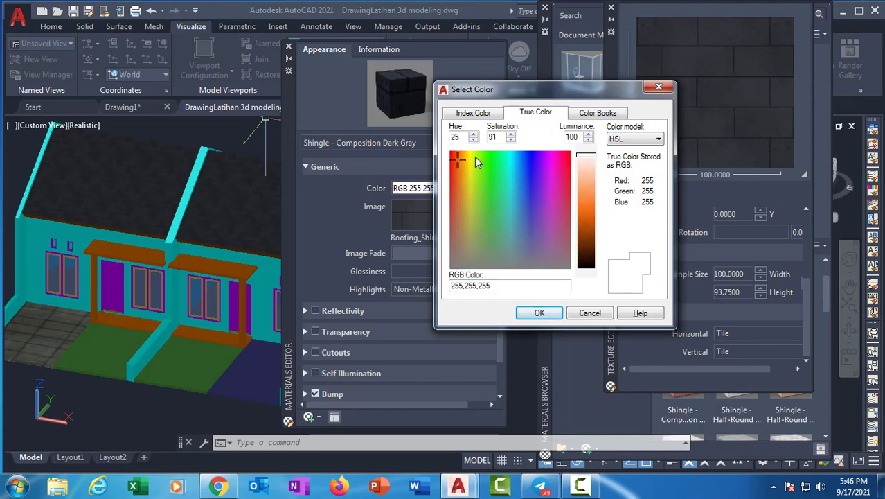
drag(458, 161, 452, 157)
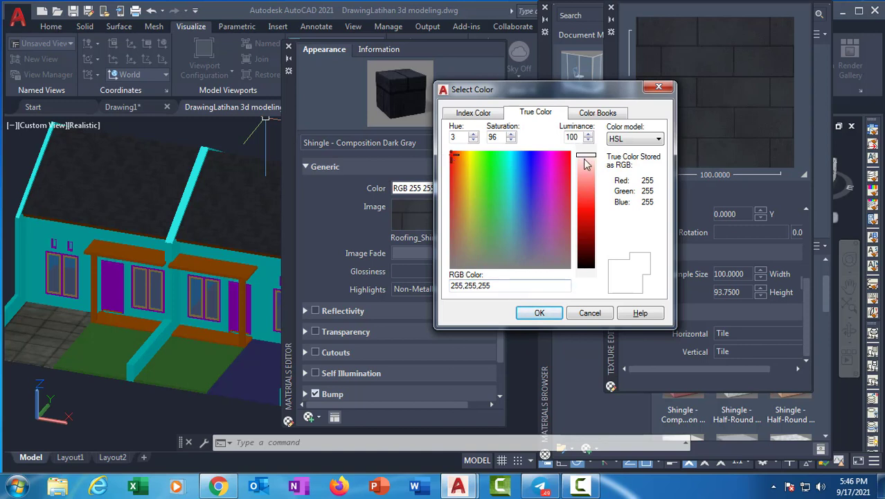
drag(585, 164, 586, 186)
click(473, 113)
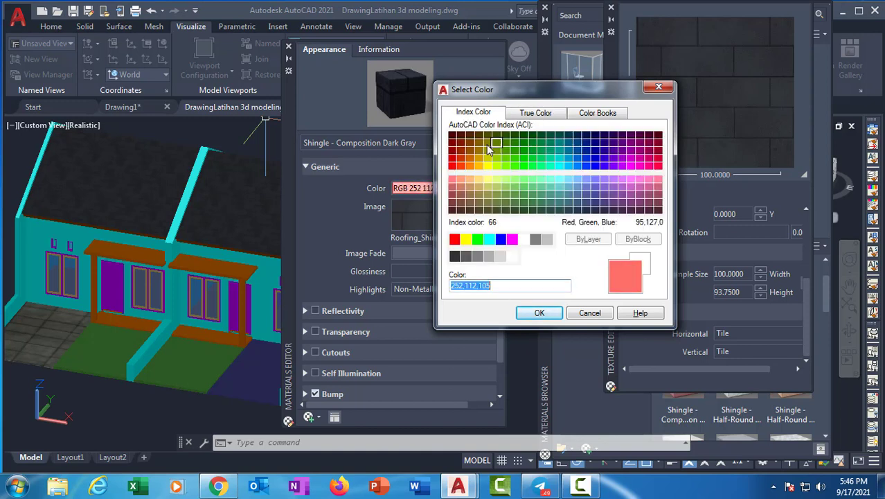
click(451, 159)
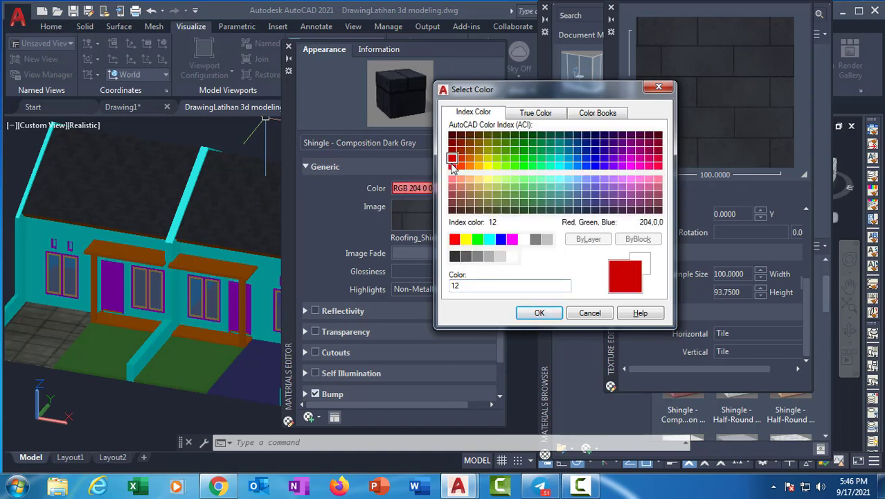
click(539, 313)
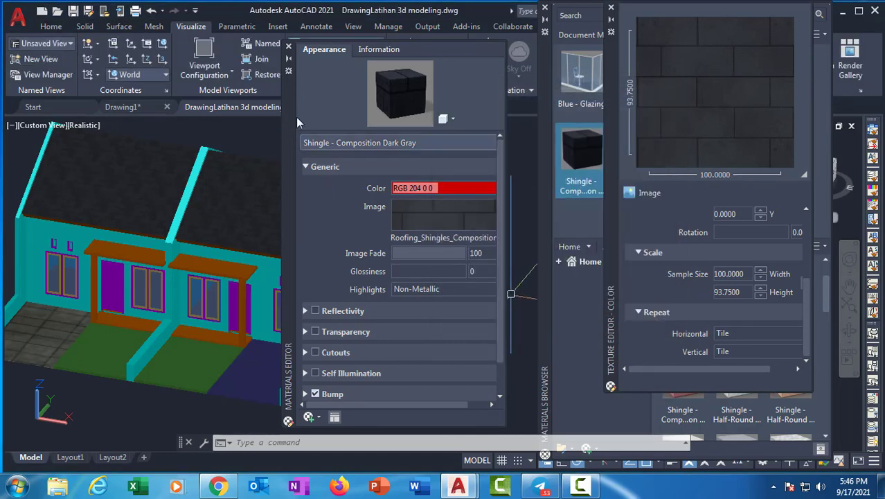
Close the material and texture editors and inspect the shingle roof on the whole house.
click(289, 46)
scroll(277, 200, up, 4)
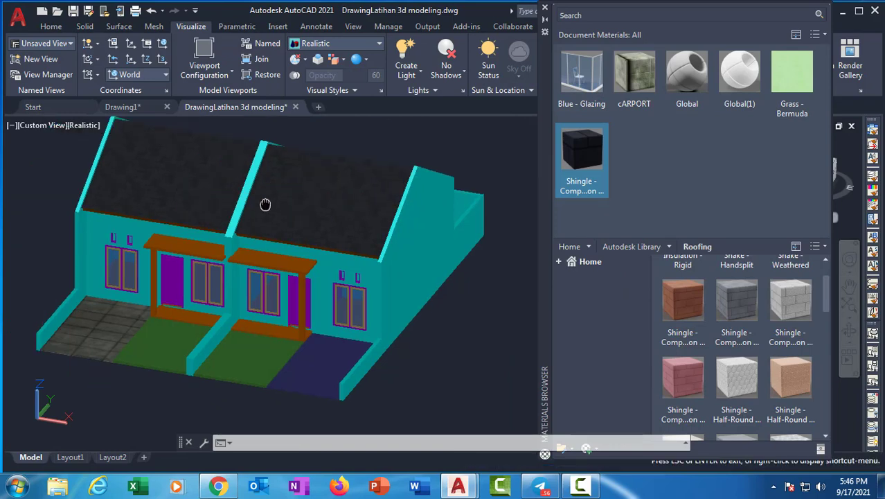
mouse_move(384, 208)
middle_down()
mouse_move(449, 188)
mouse_move(437, 191)
mouse_move(396, 282)
mouse_move(382, 209)
middle_up()
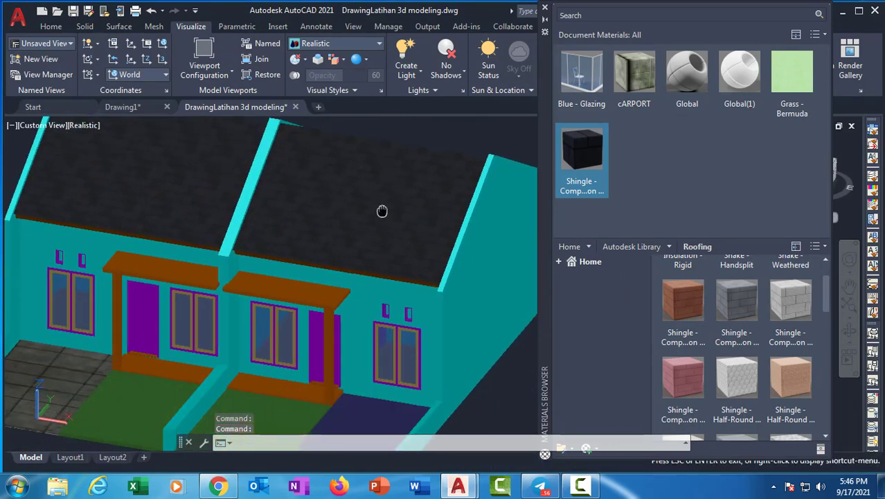
scroll(317, 295, up, 2)
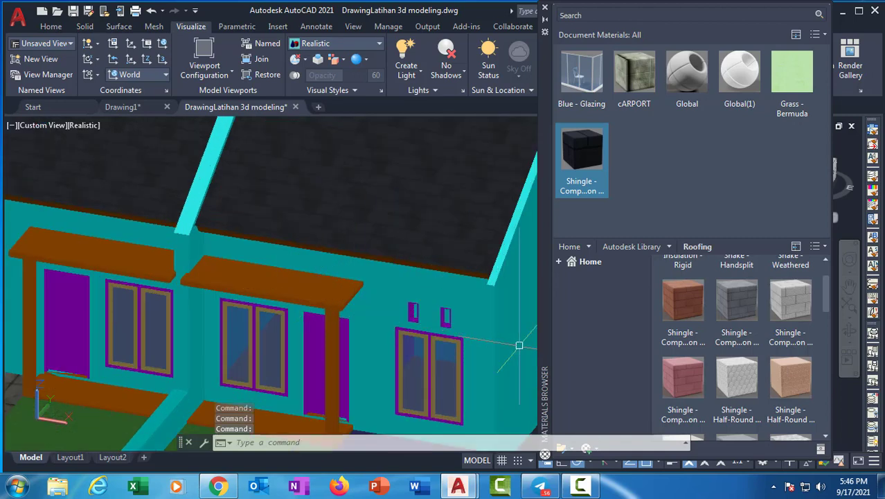
scroll(503, 293, down, 2)
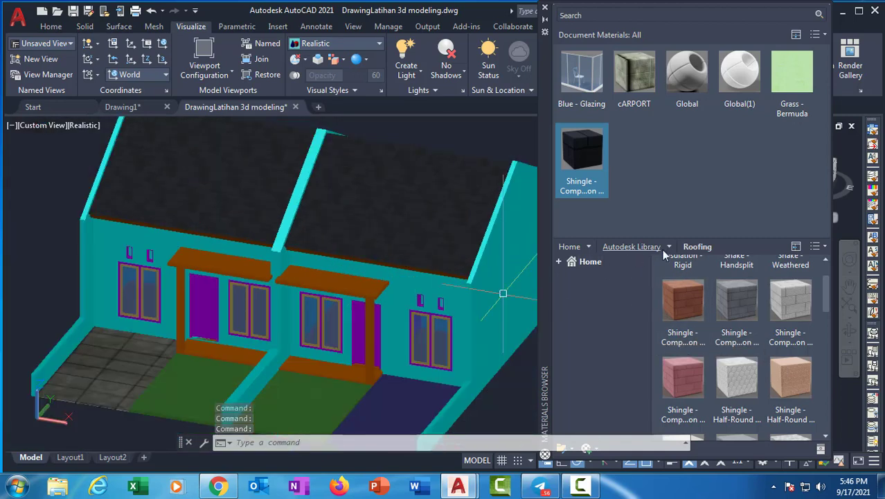
Add the White wall paint from the Autodesk Library's Wall Paint category to the document materials.
click(670, 248)
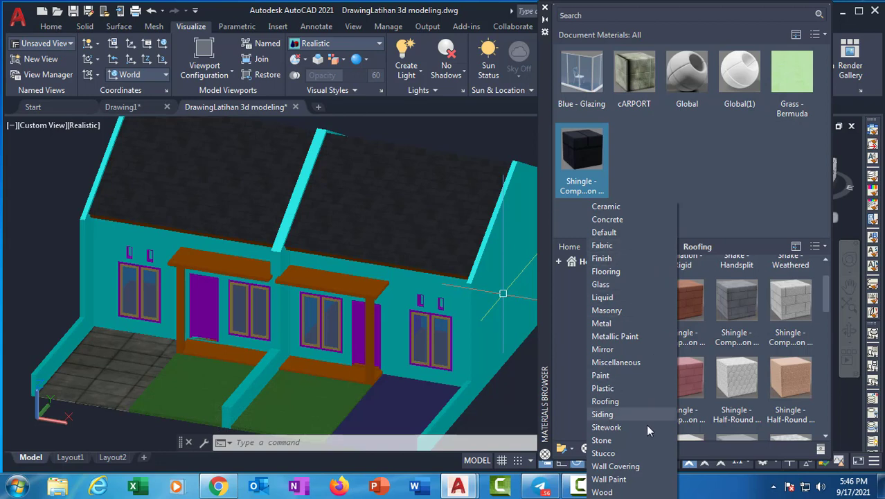
click(617, 482)
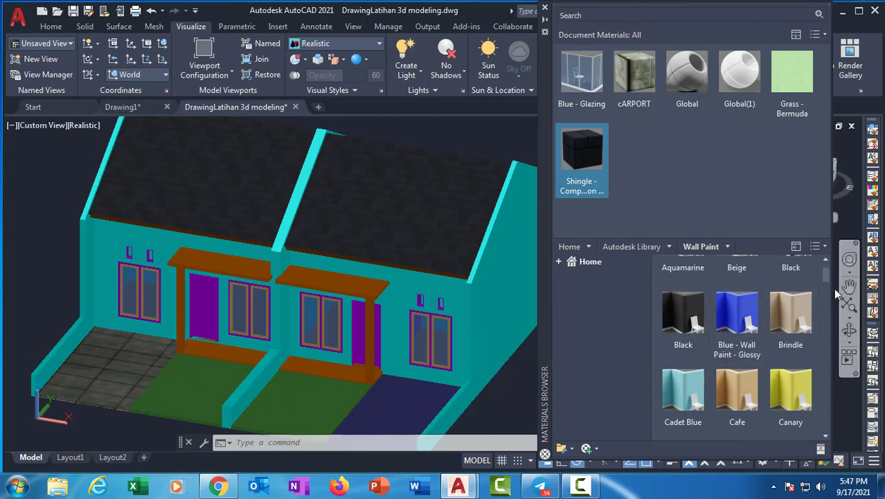
mouse_move(827, 275)
mouse_down()
mouse_move(810, 373)
mouse_move(820, 449)
mouse_up()
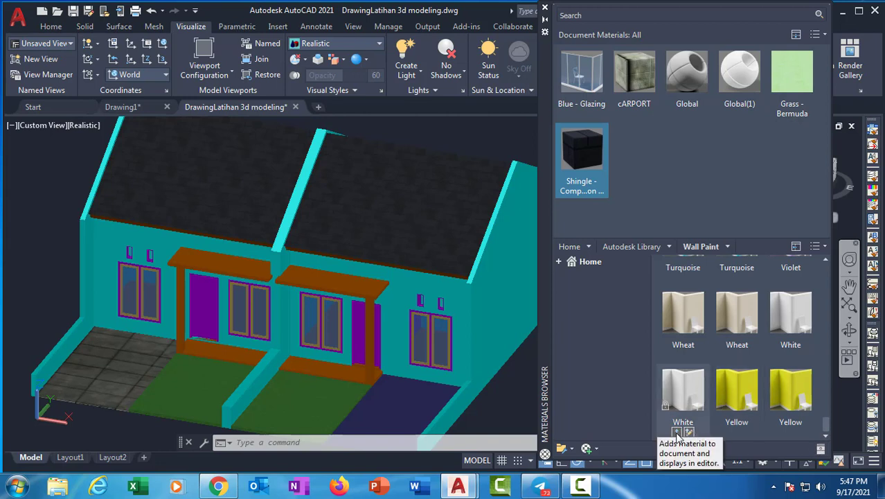
click(674, 432)
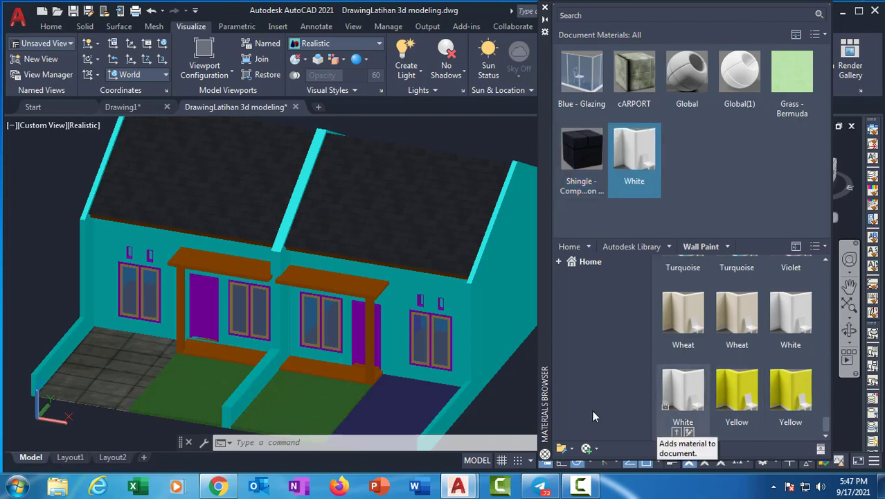
Apply the White wall paint to the walls of the house unit beside the dark blue carport floor and inspect them.
click(480, 303)
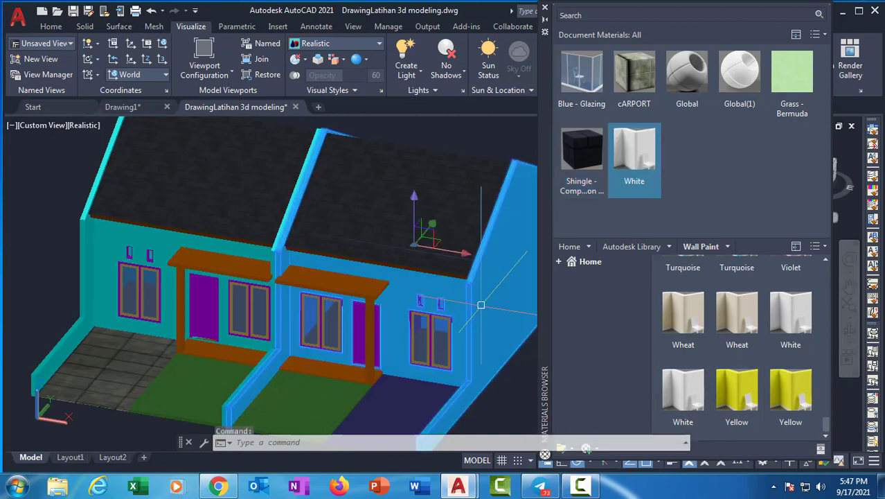
click(640, 161)
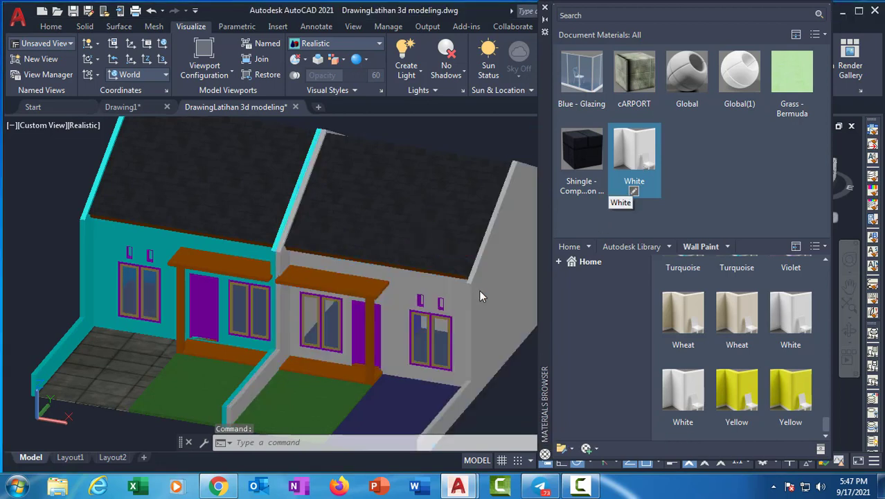
scroll(478, 291, up, 3)
middle_drag(476, 270, 479, 244)
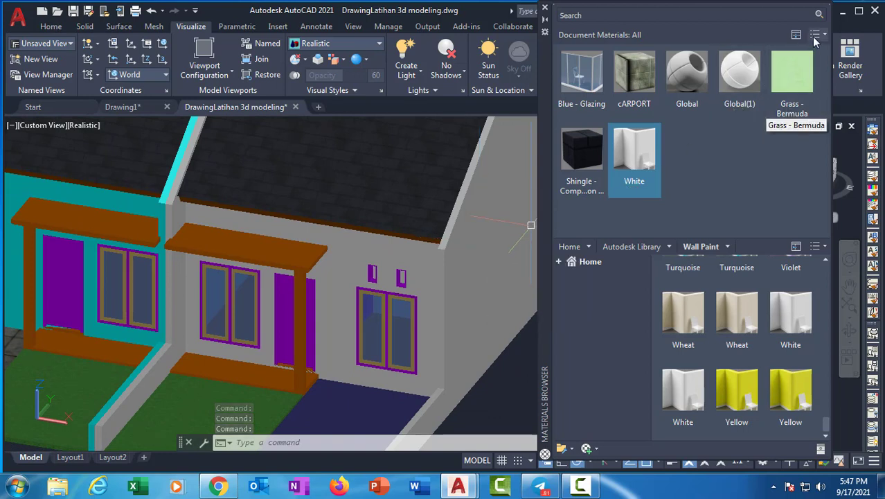
click(824, 36)
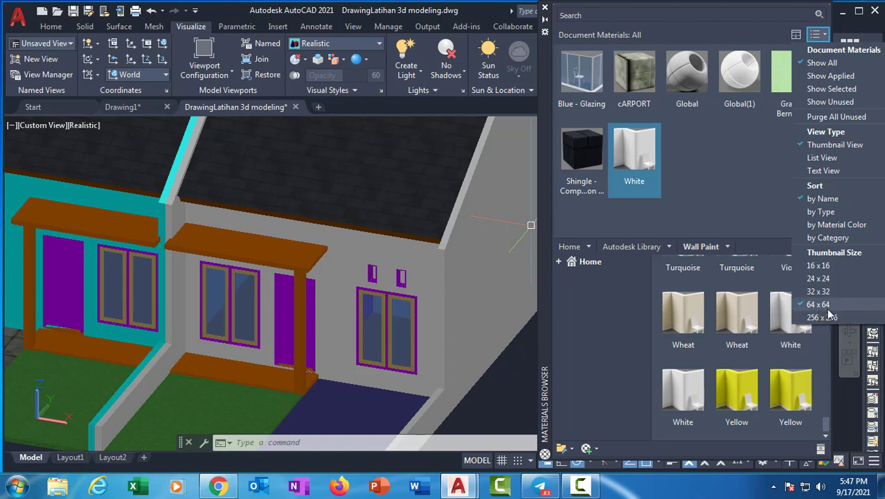
click(753, 162)
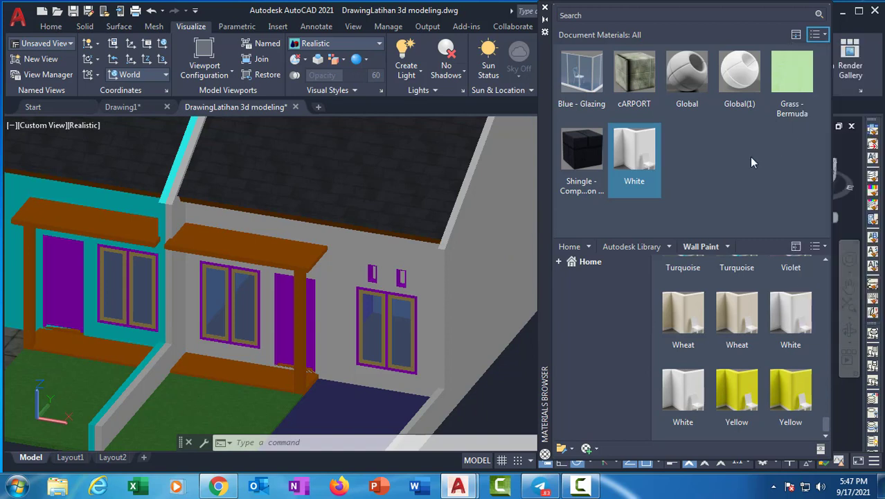
scroll(774, 263, up, 1)
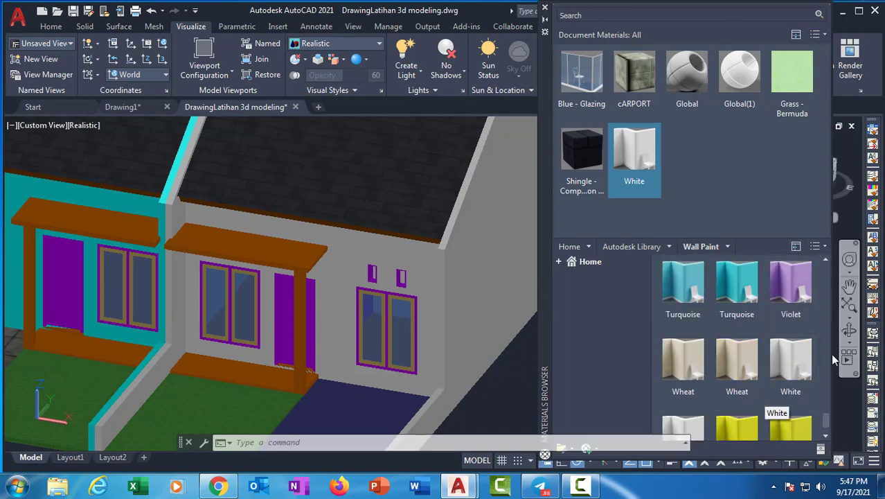
Switch the Wall Paint library to List View, restore Thumbnail View, and reopen the library's display options.
click(822, 249)
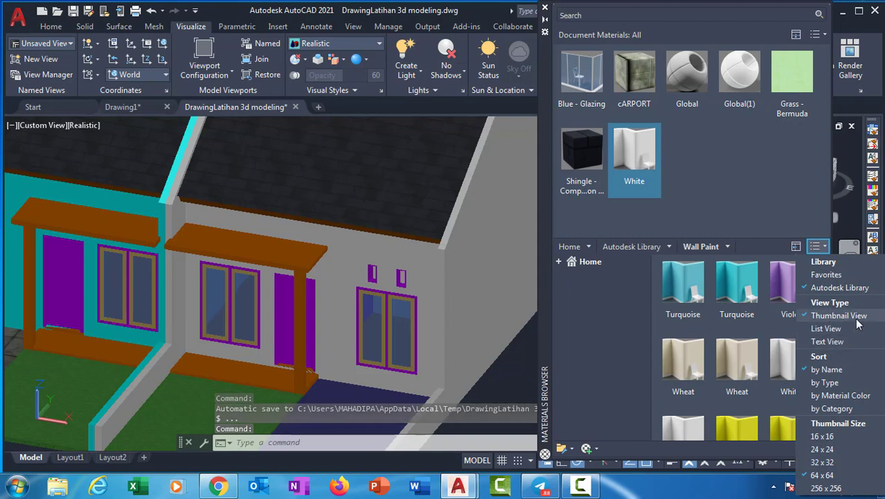
click(828, 328)
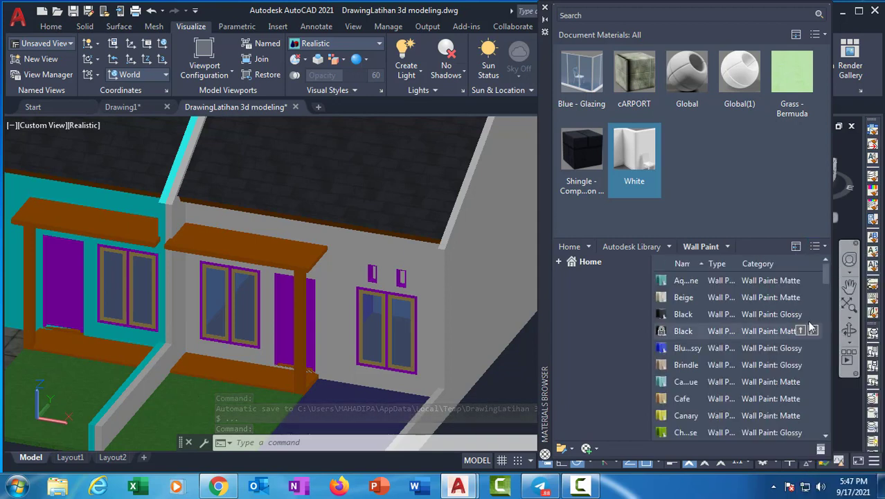
click(823, 247)
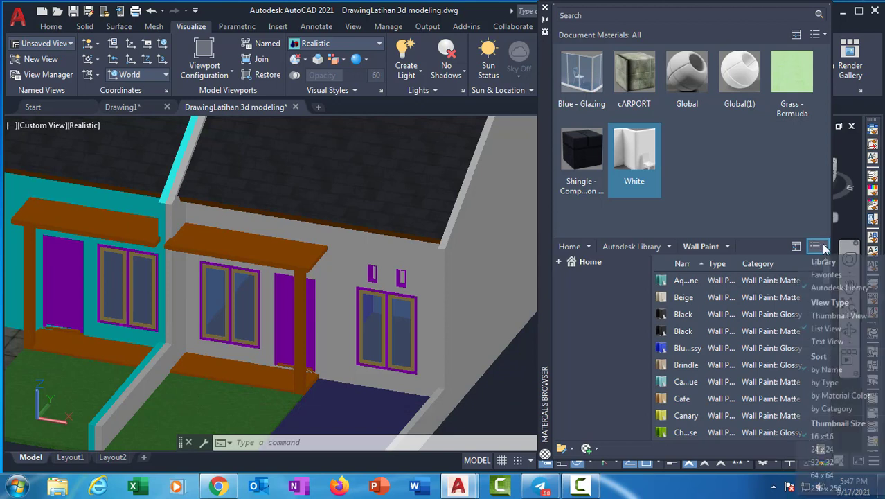
click(833, 317)
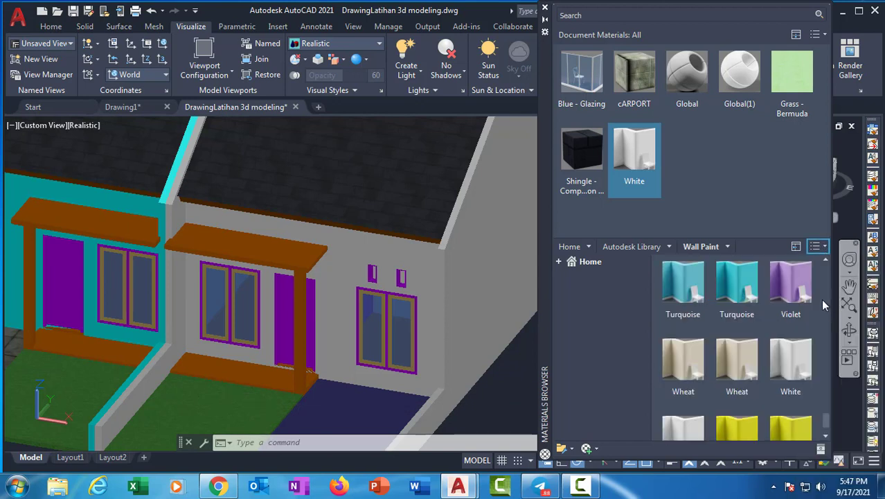
click(824, 247)
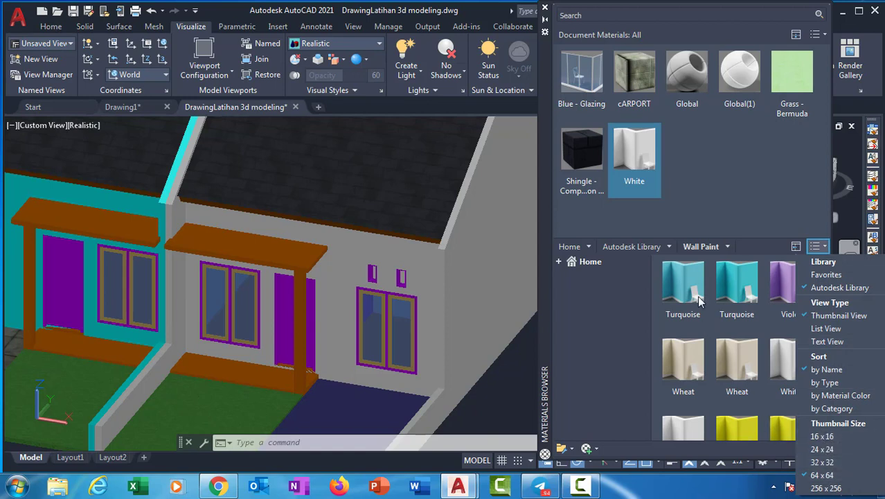
Add the Dark Olive wall paint from the Autodesk Library's Wall Paint category to the document materials.
scroll(507, 335, down, 3)
shift+middle_drag(506, 335, 374, 271)
scroll(310, 268, up, 3)
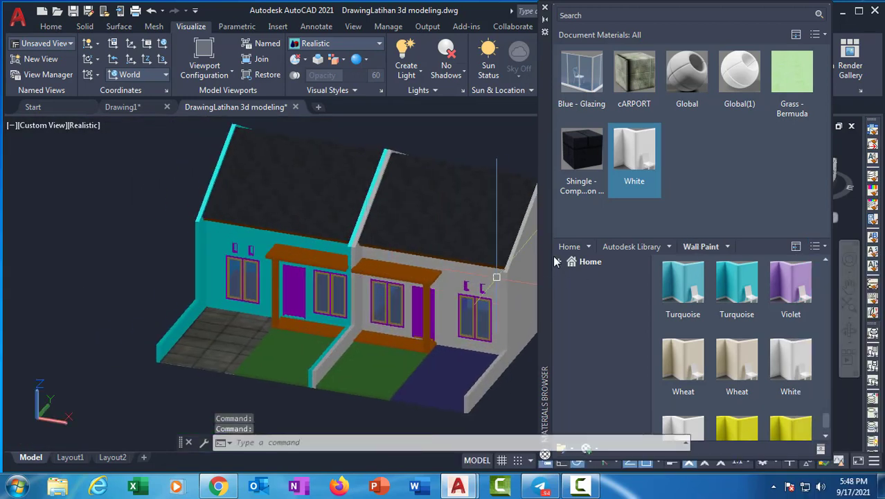
scroll(734, 346, down, 1)
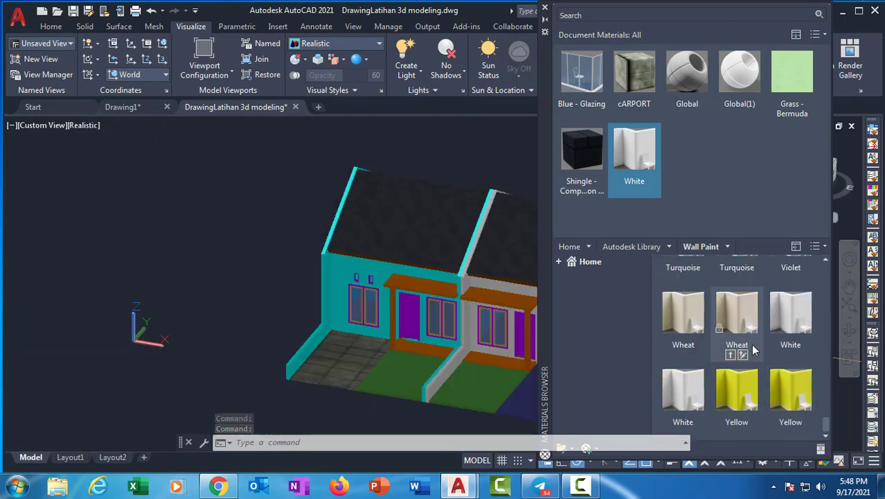
mouse_move(824, 422)
mouse_down()
mouse_move(818, 299)
mouse_move(822, 318)
mouse_move(819, 308)
mouse_move(809, 322)
mouse_move(787, 315)
mouse_up()
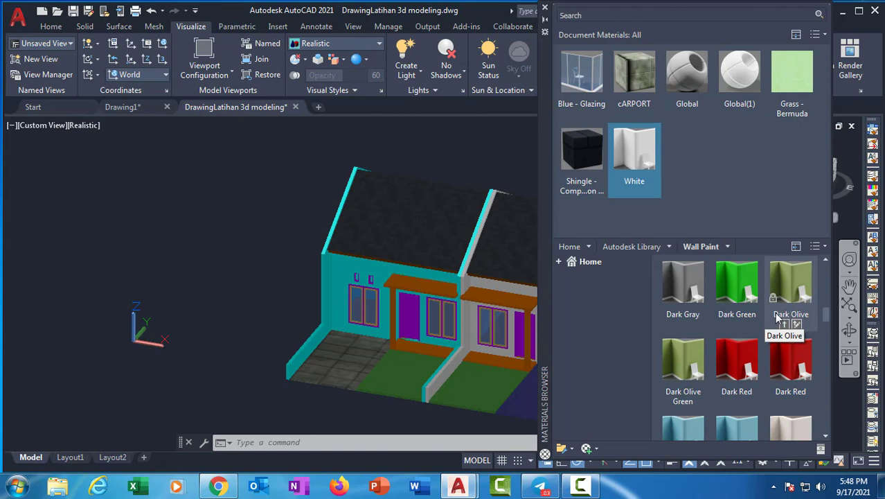
click(785, 325)
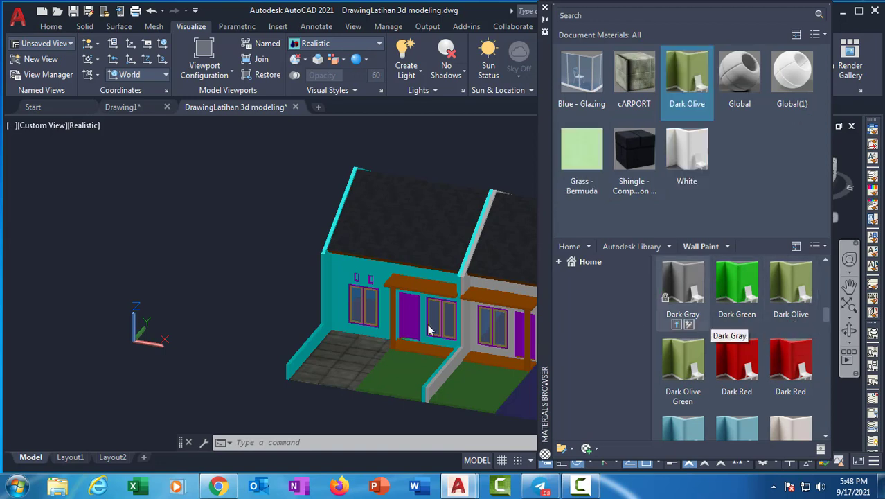
Apply the Dark Olive paint to the walls of the cyan house unit beside the concrete carport floor.
scroll(334, 299, up, 2)
scroll(331, 310, up, 2)
click(327, 314)
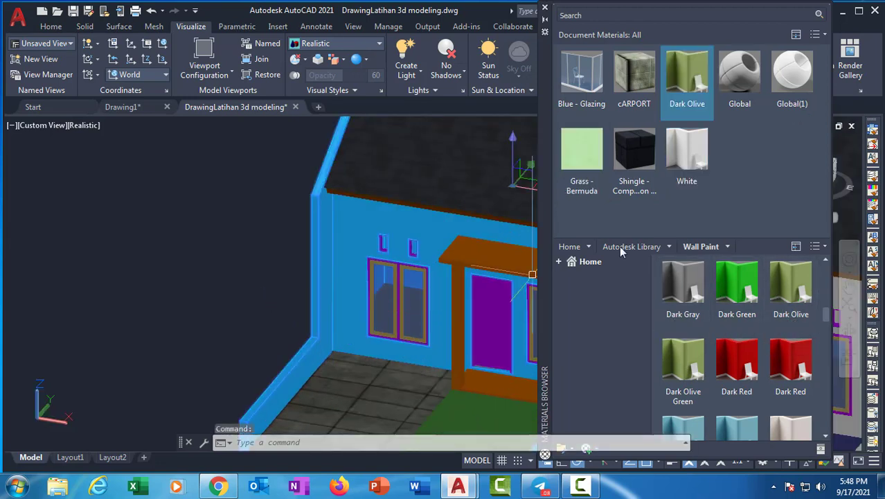
click(688, 102)
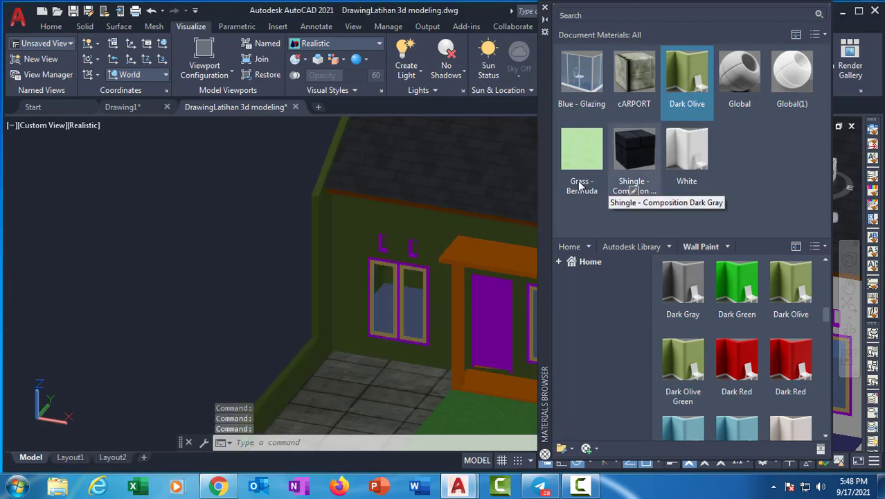
scroll(239, 223, down, 4)
scroll(423, 256, up, 4)
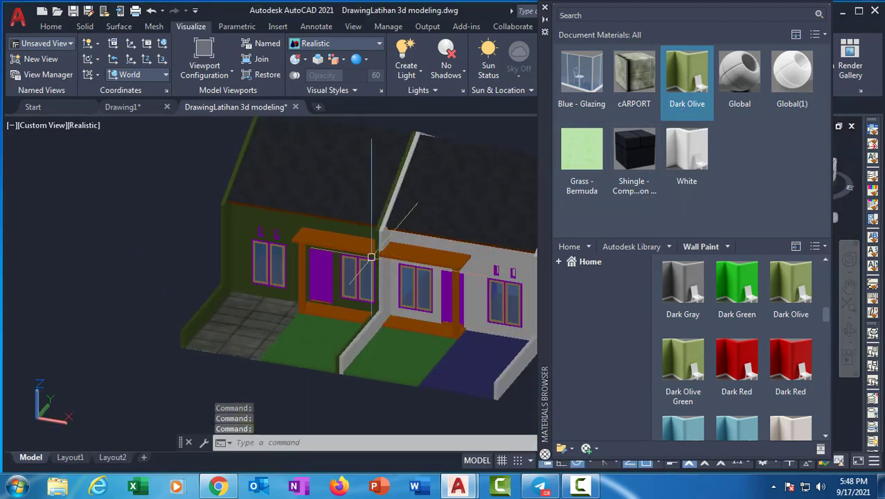
scroll(264, 267, up, 3)
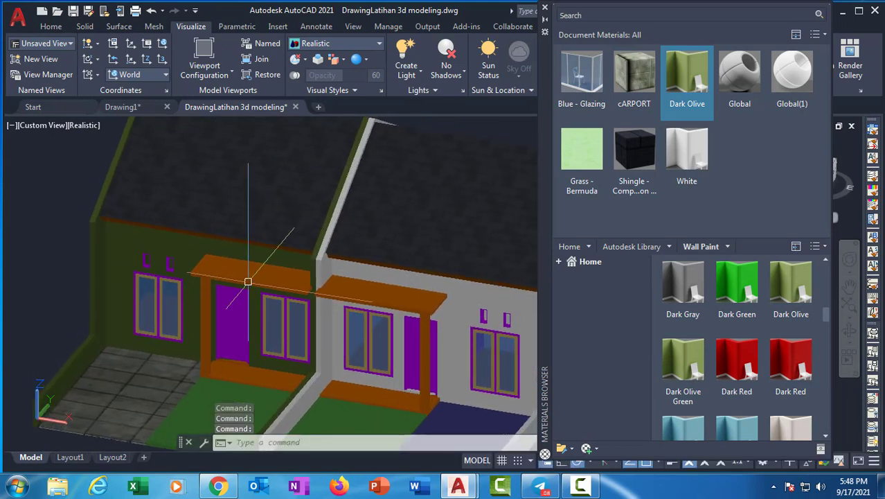
Apply the White wall paint to the porch canopy and column of the dark olive house unit.
scroll(247, 277, up, 2)
click(249, 273)
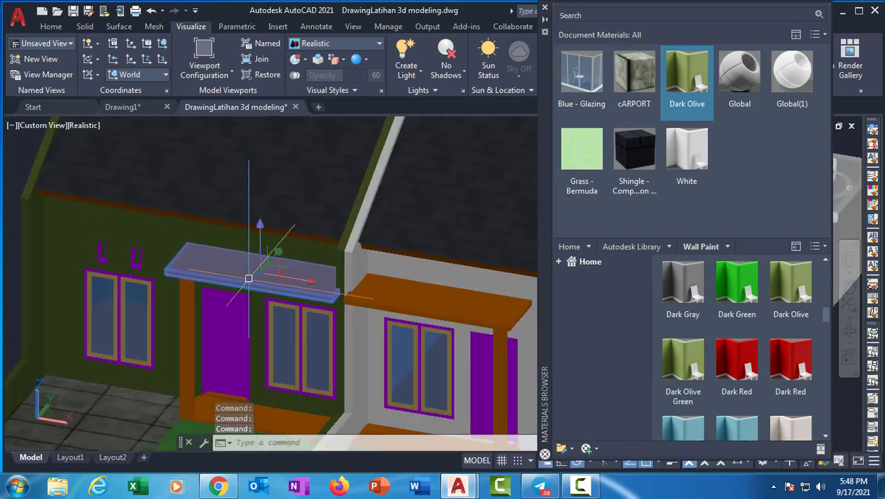
click(686, 151)
click(178, 297)
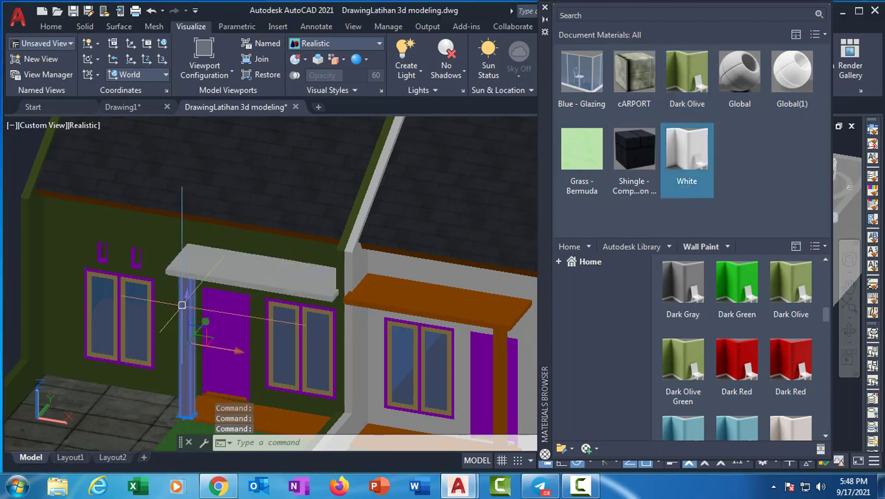
middle_drag(216, 352, 195, 289)
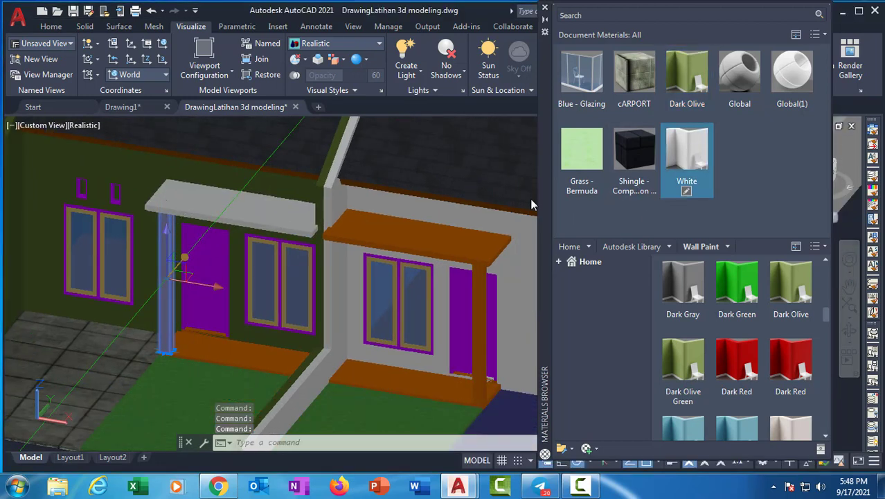
key(Escape)
Apply the Dark Olive paint to the porch canopy and column of the white house unit and inspect the facade.
click(437, 228)
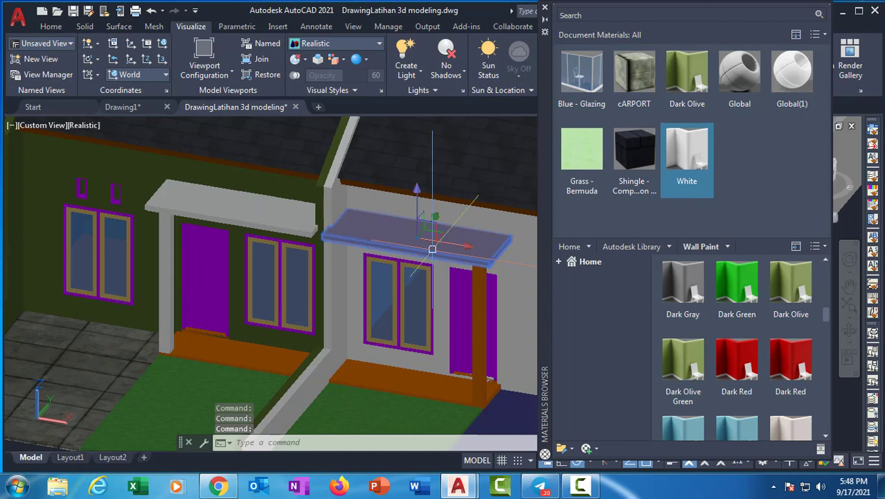
click(697, 77)
click(476, 292)
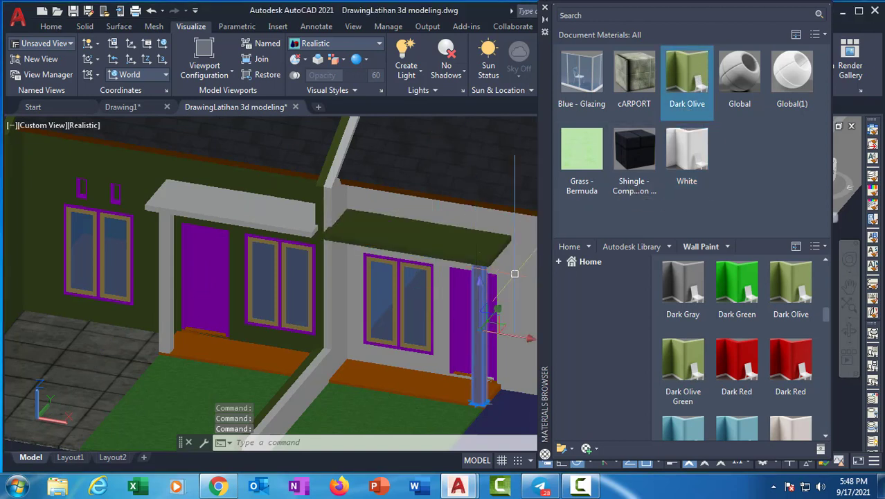
click(691, 70)
scroll(356, 349, down, 3)
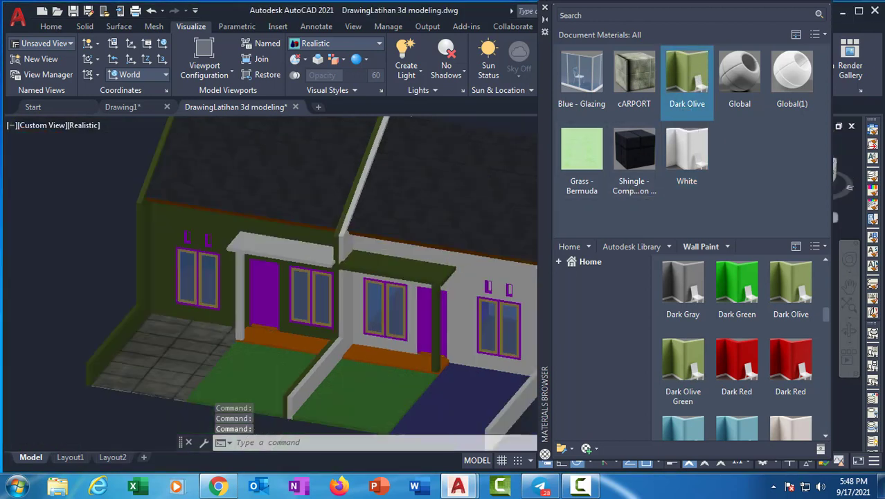
scroll(356, 350, up, 1)
shift+middle_drag(377, 341, 331, 337)
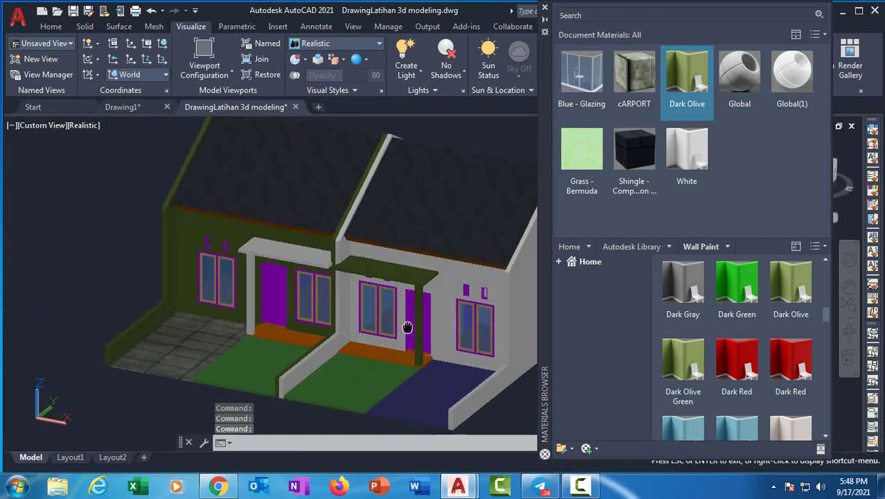
middle_drag(414, 322, 356, 334)
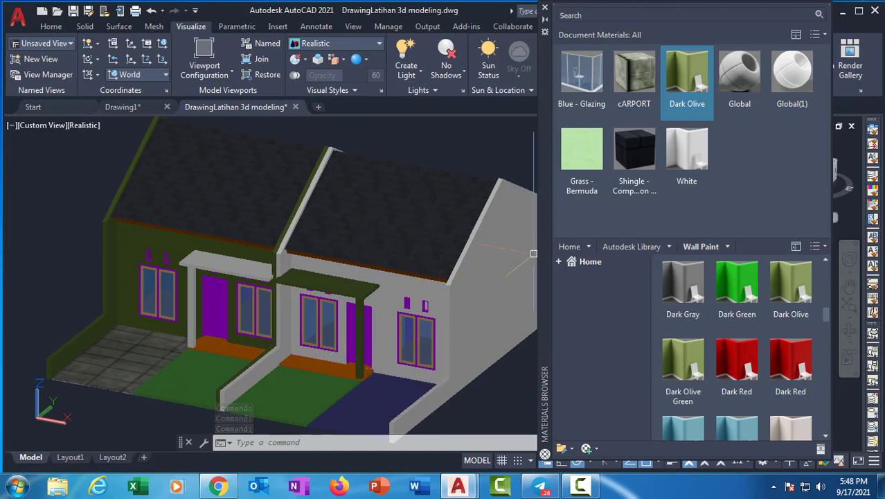
Add the 4in Diamonds - Black tile from the Autodesk Library's Ceramic category to the document materials.
scroll(228, 343, up, 5)
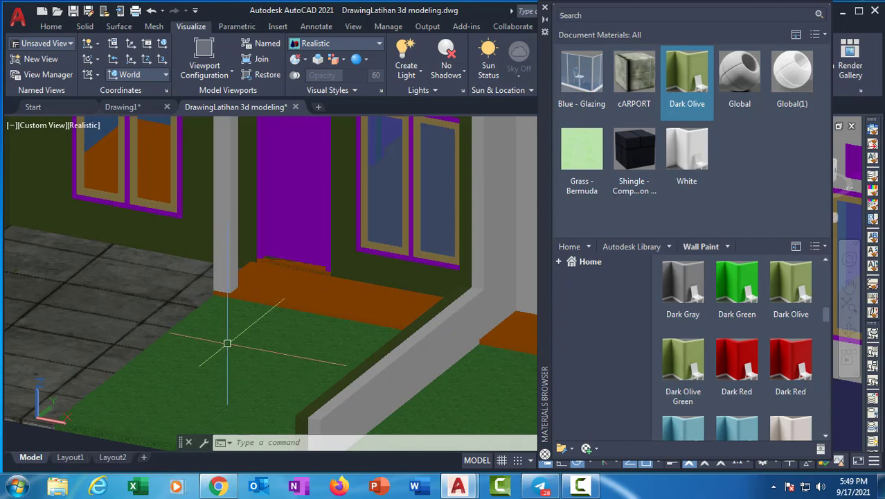
click(670, 248)
click(622, 207)
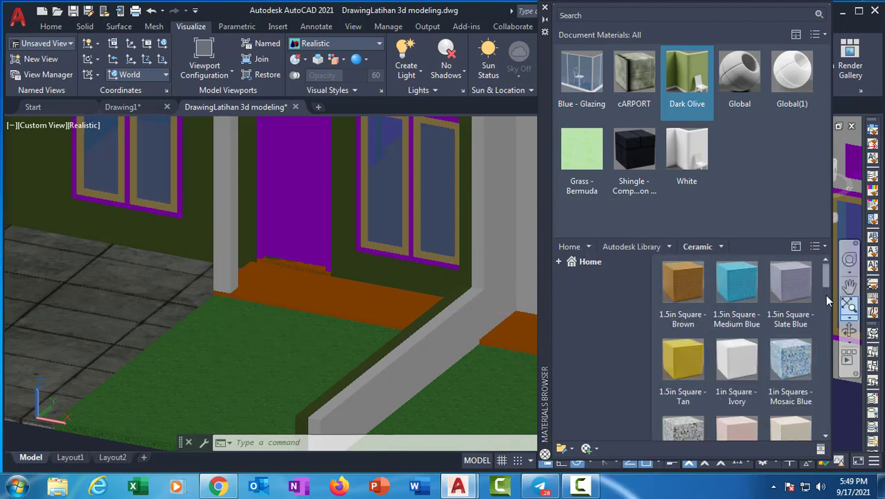
scroll(826, 282, down, 3)
scroll(822, 308, down, 2)
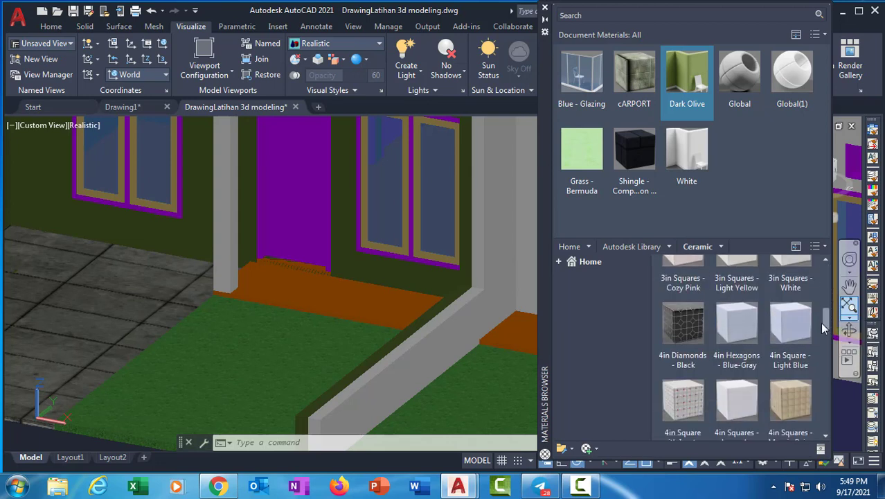
click(676, 365)
scroll(681, 284, up, 1)
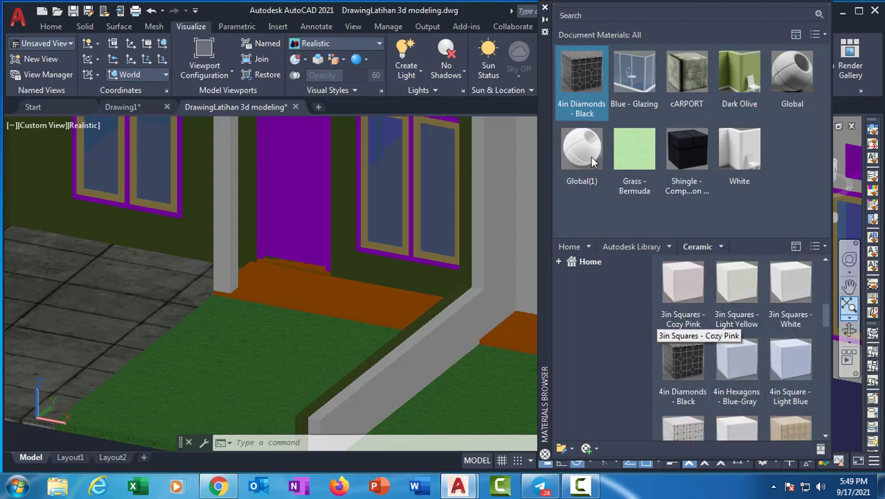
Apply the 4in Diamonds - Black tile to the terrace floor of the dark olive house unit.
scroll(305, 292, up, 2)
click(305, 292)
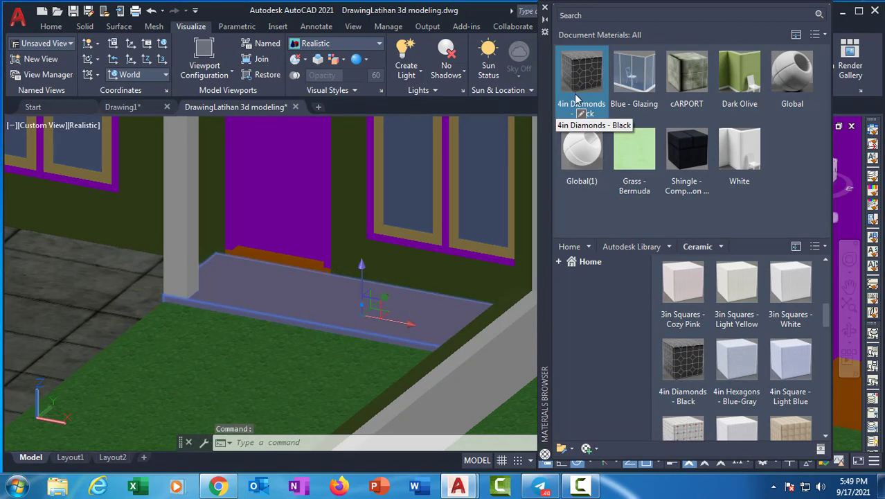
scroll(310, 312, up, 5)
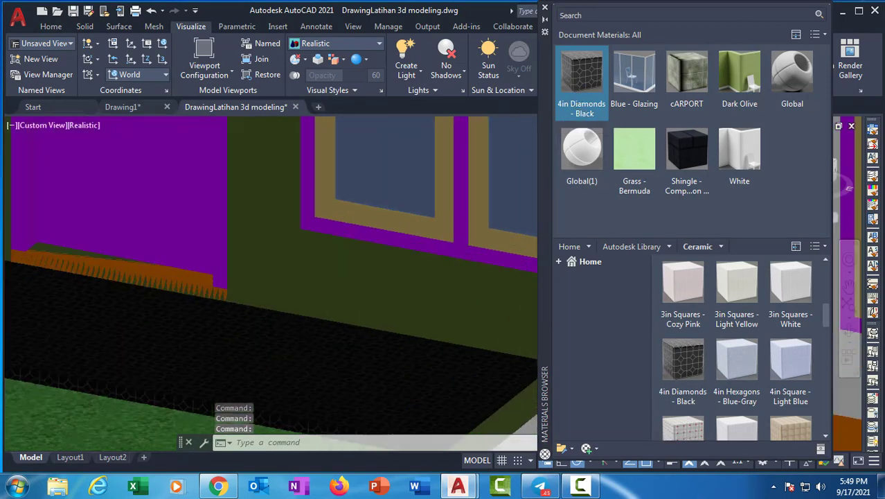
scroll(326, 312, down, 5)
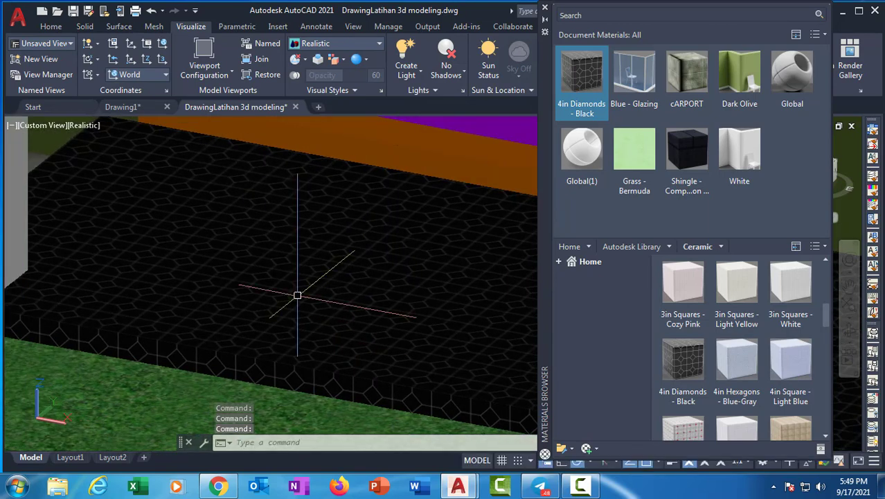
Set the sample size of the 4in Diamonds - Black tile image to 40 wide by 40 high.
click(581, 113)
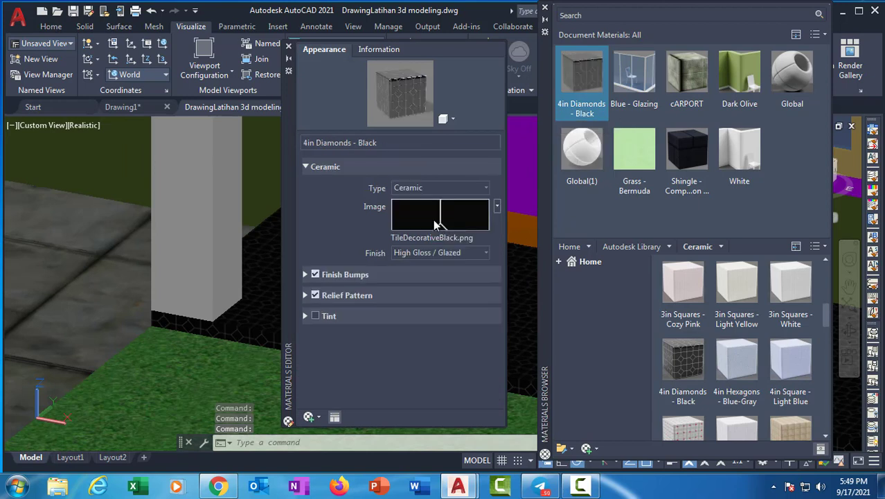
click(435, 223)
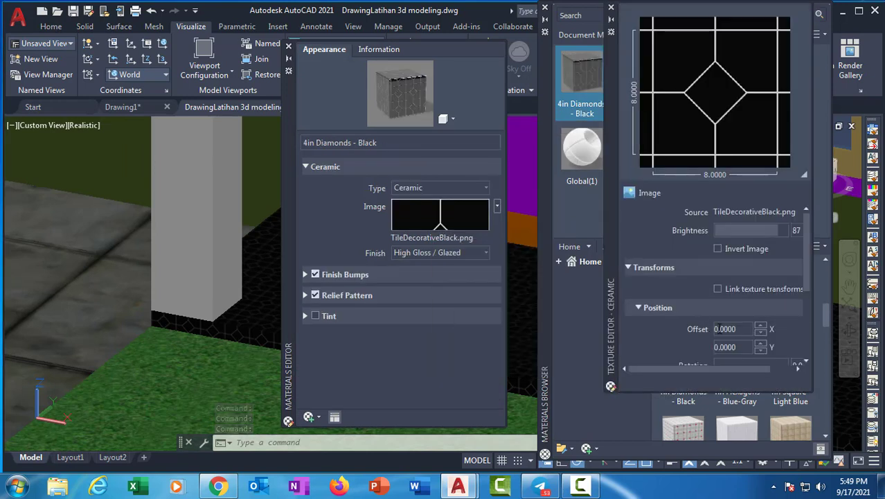
drag(807, 300, 805, 353)
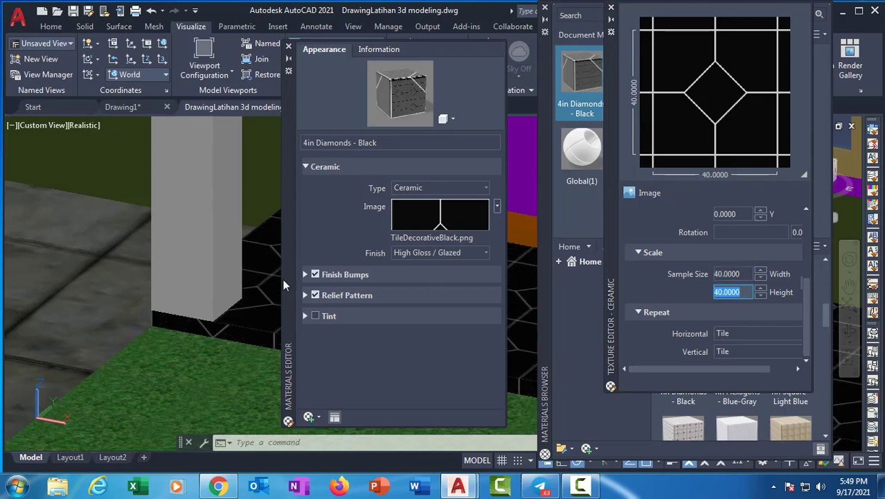
Inspect the rescaled tile pattern on the dark olive unit's terrace floor and close the material and texture editors.
drag(350, 264, 518, 292)
scroll(360, 287, down, 5)
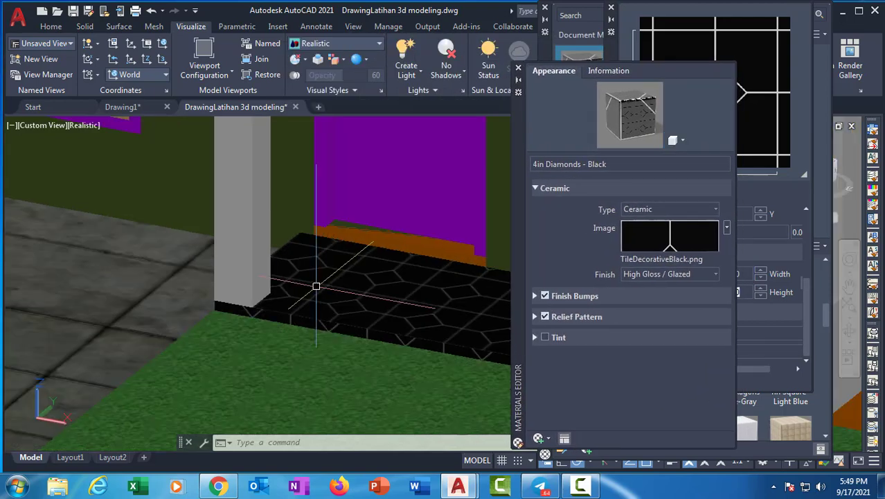
middle_drag(357, 282, 243, 364)
scroll(248, 290, down, 3)
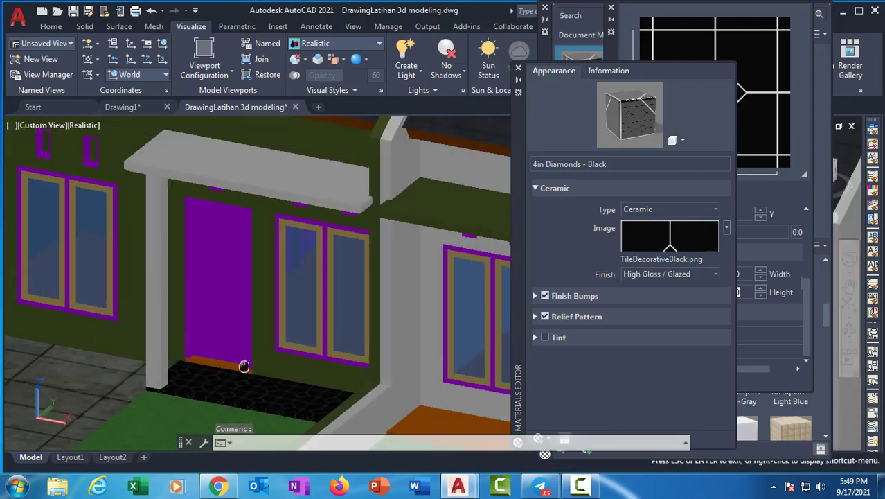
scroll(268, 394, up, 2)
middle_drag(268, 394, 295, 383)
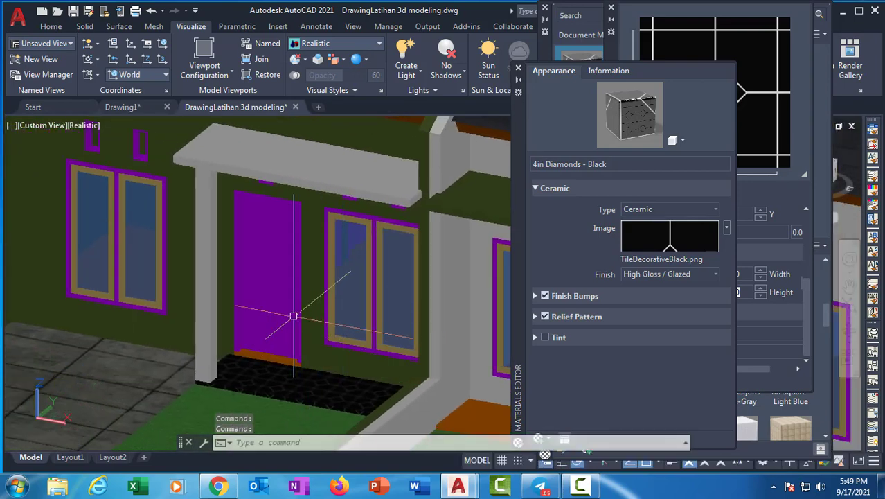
click(519, 68)
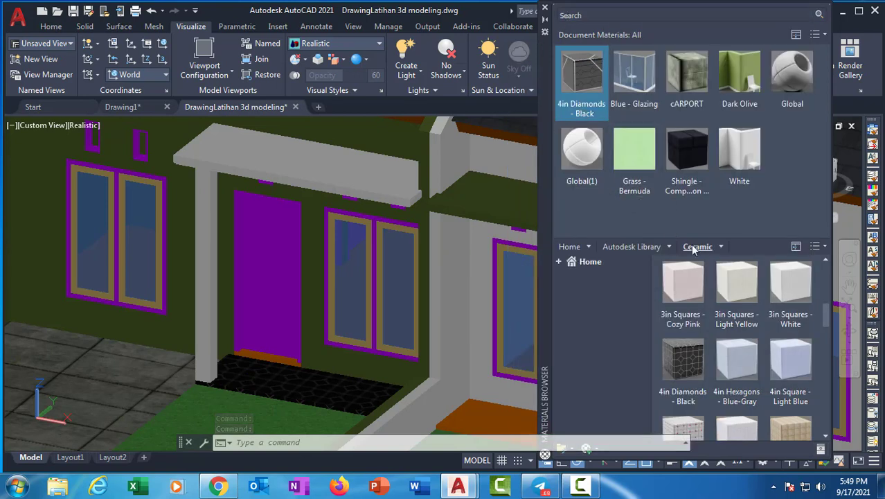
Add the 4in Squares and Rectangles - Light Orange tile from the Autodesk Library's Ceramic category to the document materials.
click(664, 248)
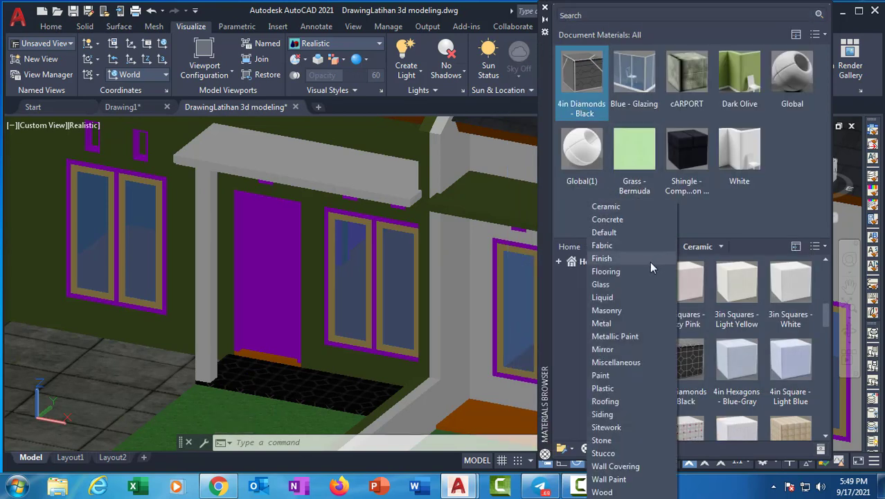
click(613, 206)
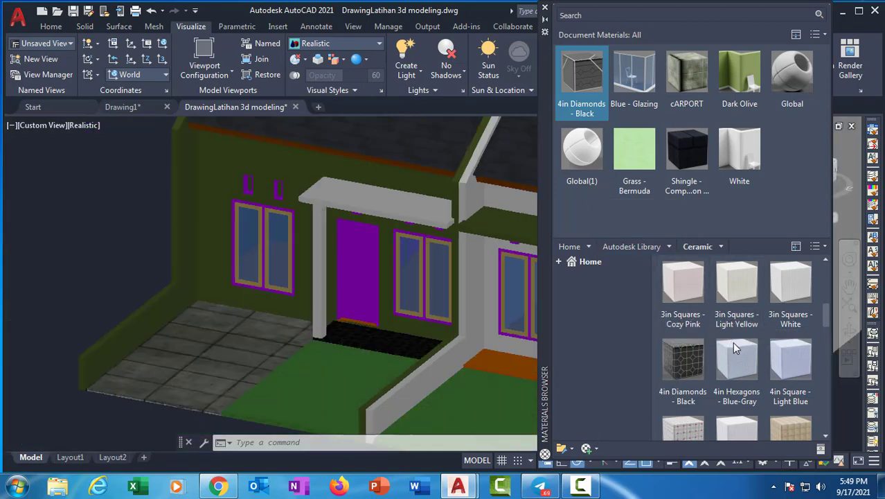
drag(825, 318, 809, 262)
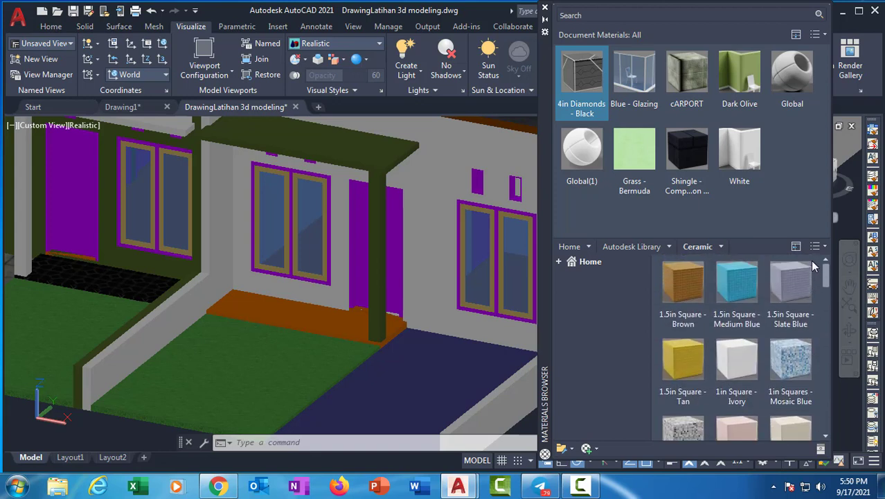
click(669, 247)
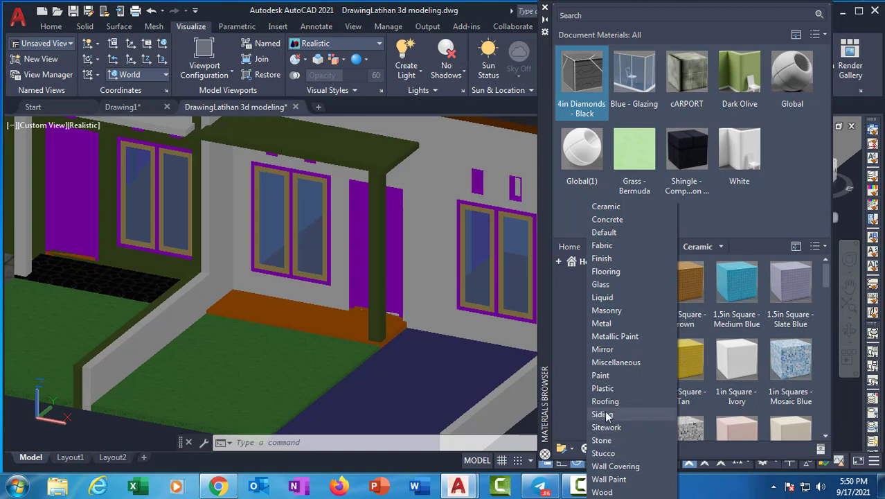
click(606, 206)
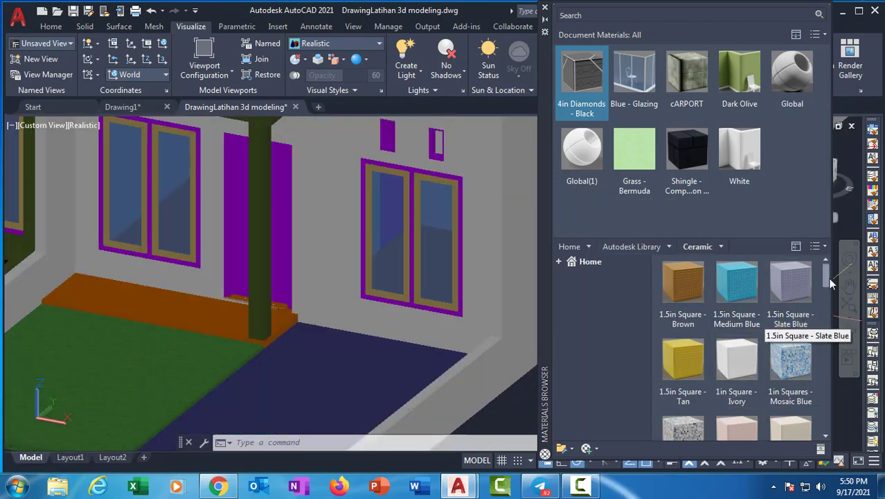
drag(825, 284, 822, 335)
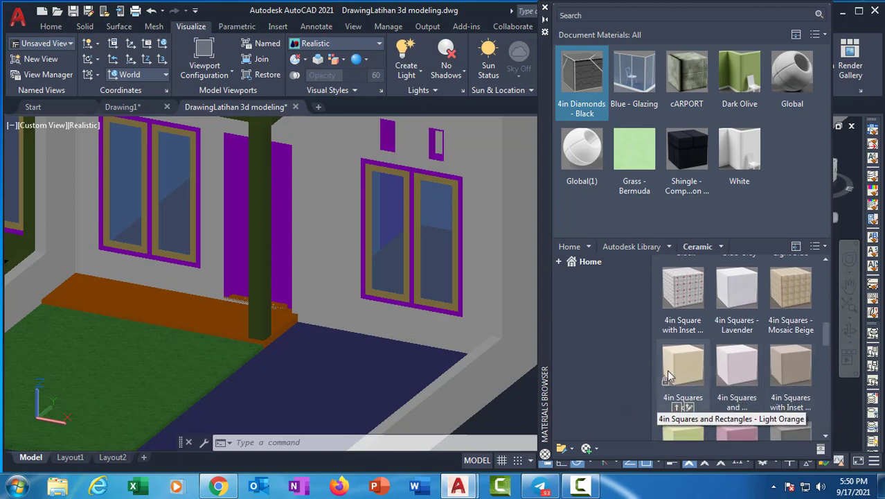
scroll(277, 343, up, 2)
scroll(274, 305, up, 2)
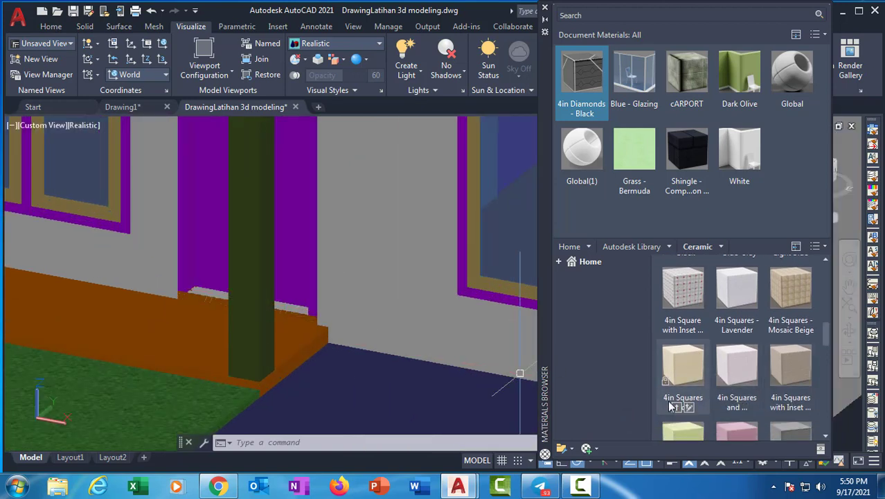
click(678, 408)
scroll(223, 289, up, 2)
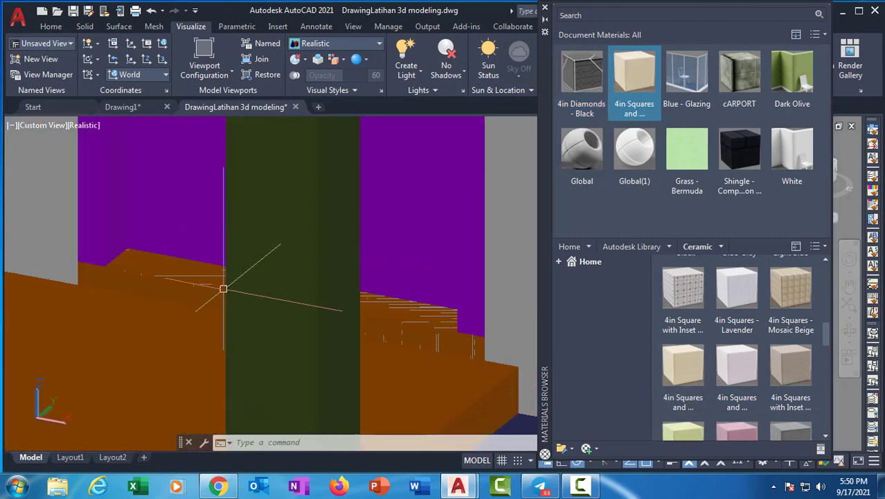
scroll(138, 265, up, 2)
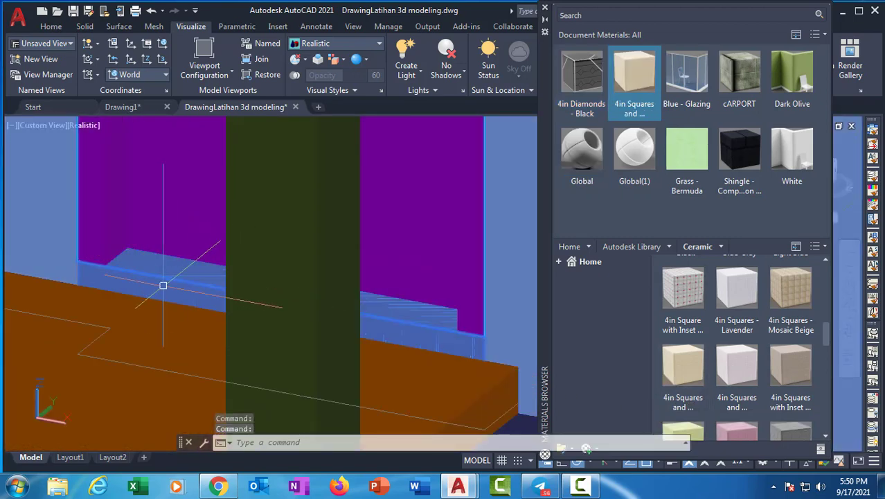
scroll(273, 298, down, 5)
scroll(273, 298, down, 3)
key(Escape)
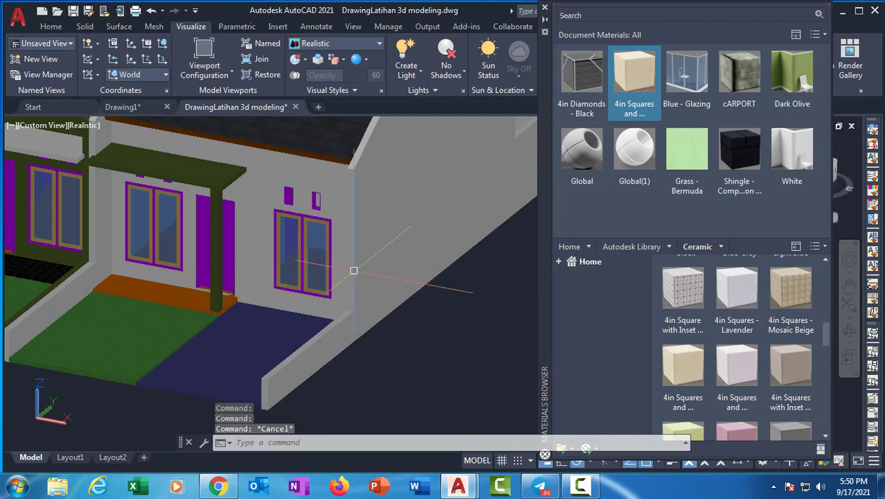
Apply the 4in Squares and Rectangles - Light Orange tile to the dark olive unit's floor slab at the rear door threshold.
shift+middle_drag(291, 277, 333, 298)
scroll(341, 297, up, 6)
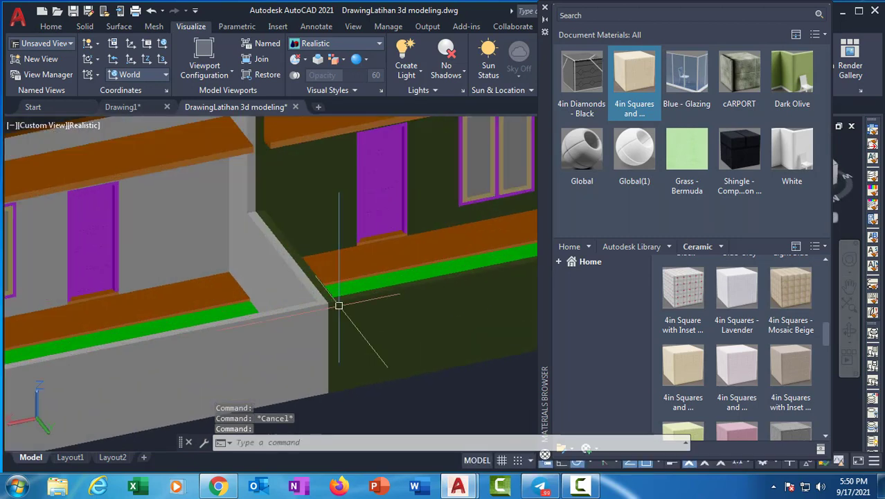
click(420, 220)
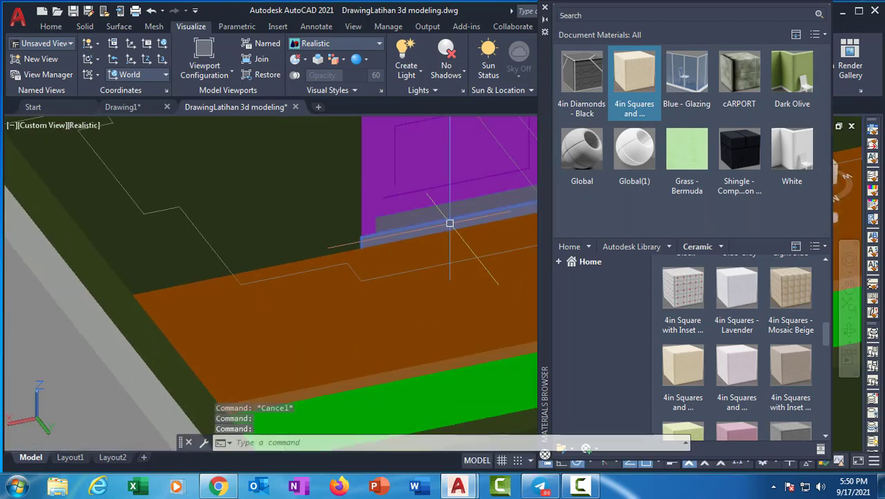
click(636, 90)
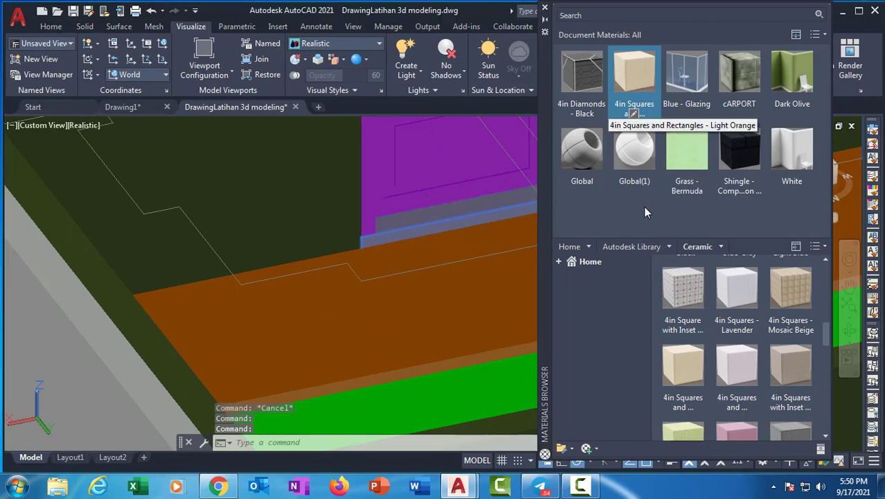
Apply the 4in Squares and Rectangles - Light Orange tile to the white unit's floor slab at the rear door threshold.
scroll(427, 265, down, 5)
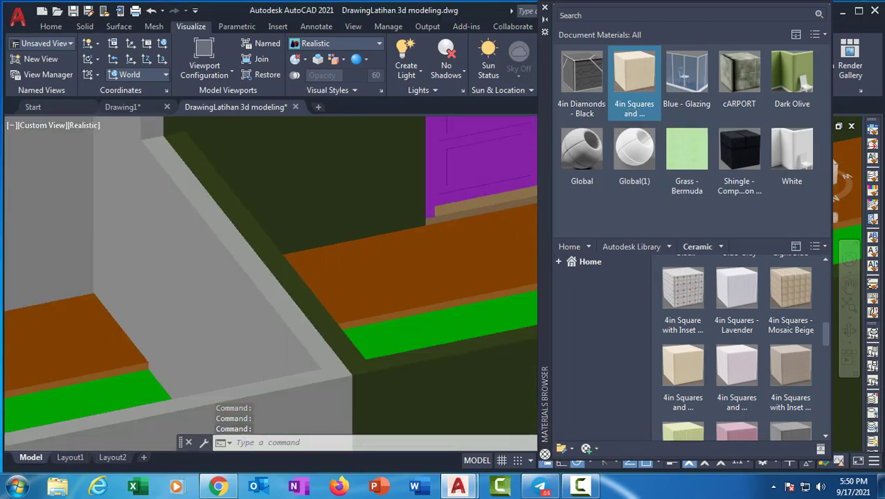
scroll(262, 291, up, 3)
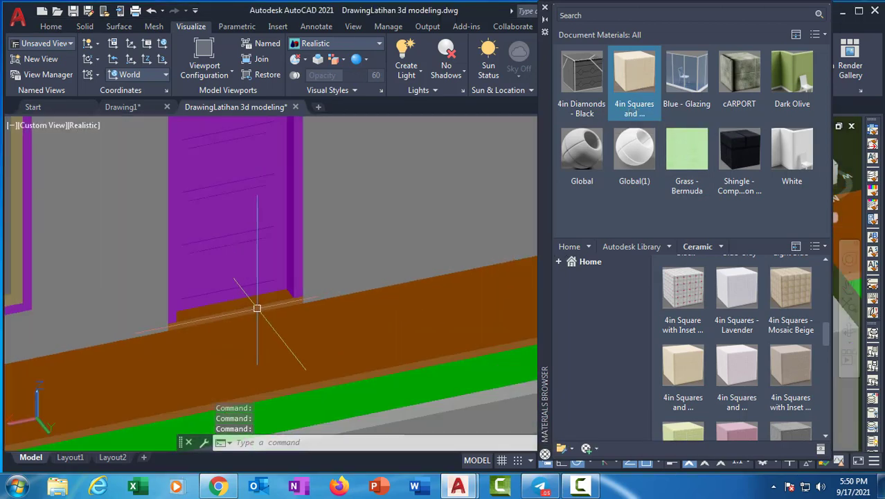
click(257, 306)
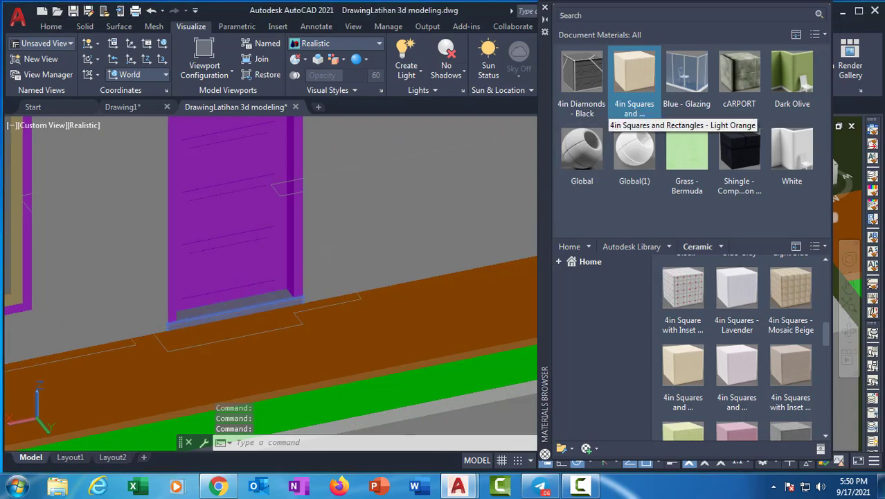
click(644, 84)
Examine the front facades, door thresholds and terraces of both house units.
scroll(270, 284, down, 5)
scroll(212, 320, down, 4)
shift+middle_drag(212, 320, 485, 320)
scroll(239, 303, up, 4)
scroll(109, 311, up, 2)
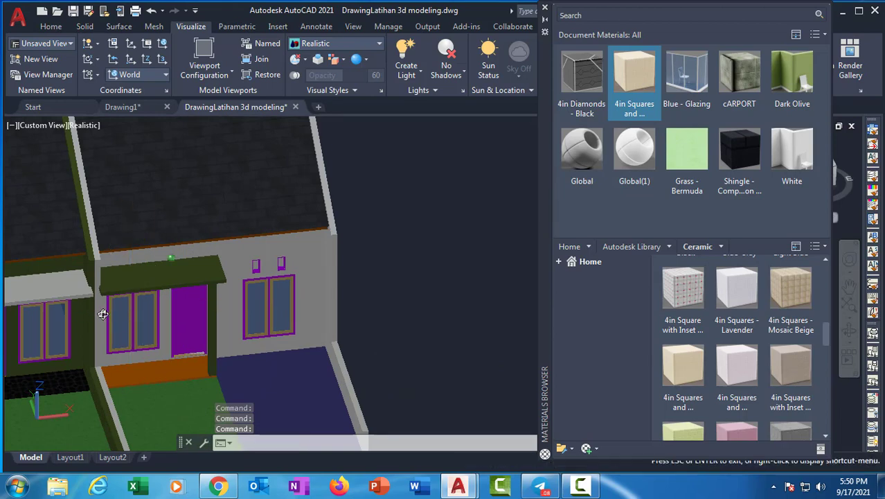
scroll(97, 309, up, 2)
scroll(111, 305, down, 2)
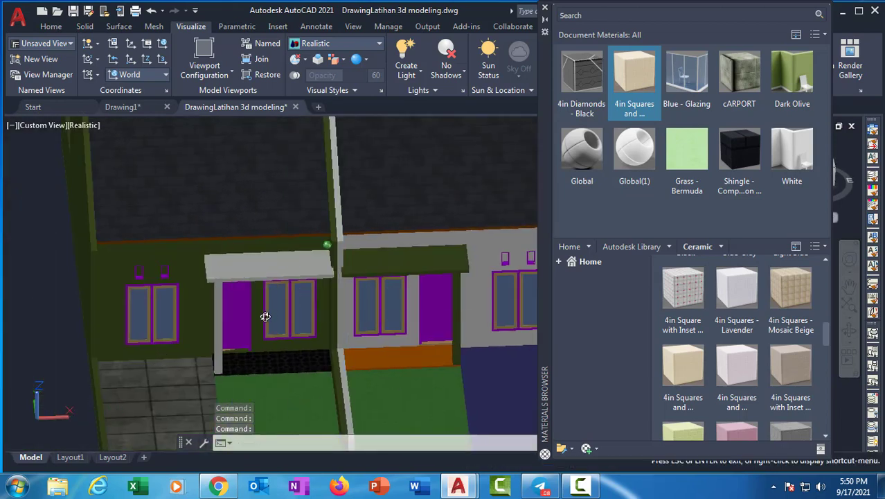
shift+middle_drag(264, 314, 277, 270)
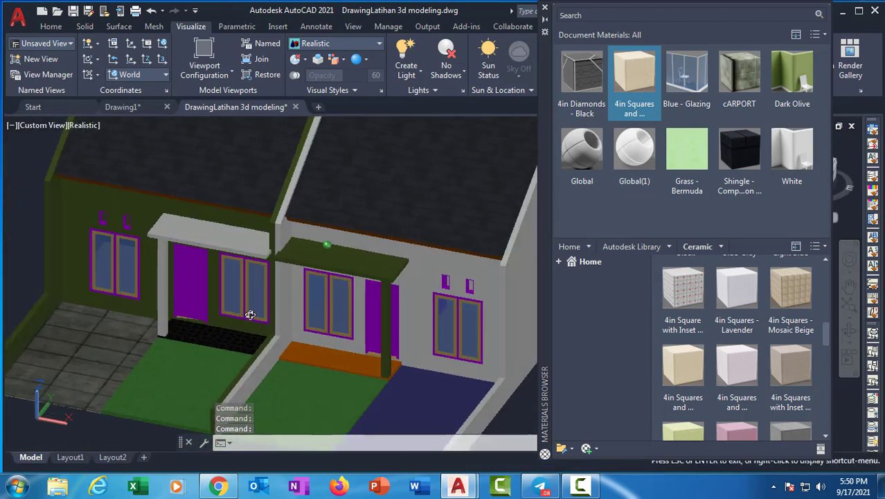
Add the Andiroba material from the Autodesk Library's Wood category to the document materials.
click(666, 247)
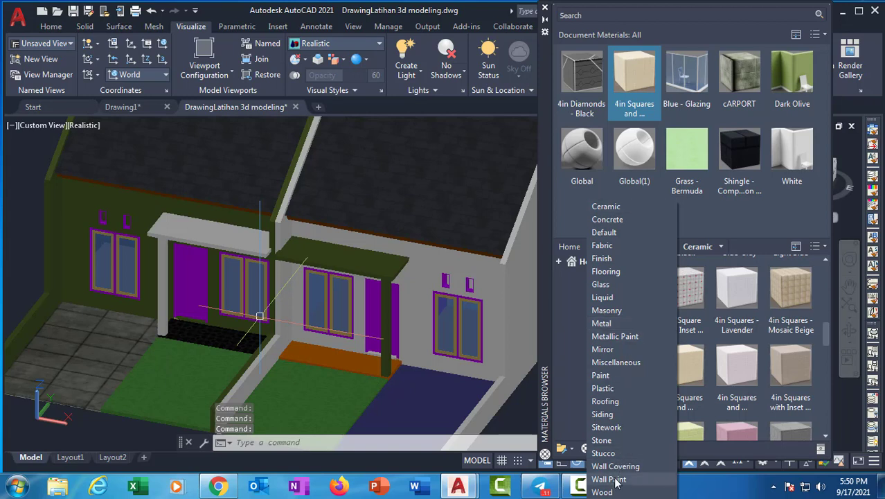
click(543, 294)
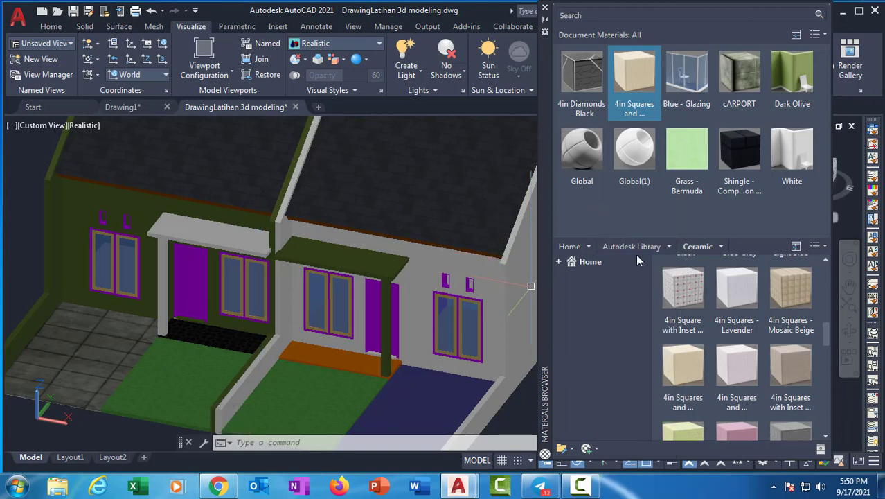
click(667, 246)
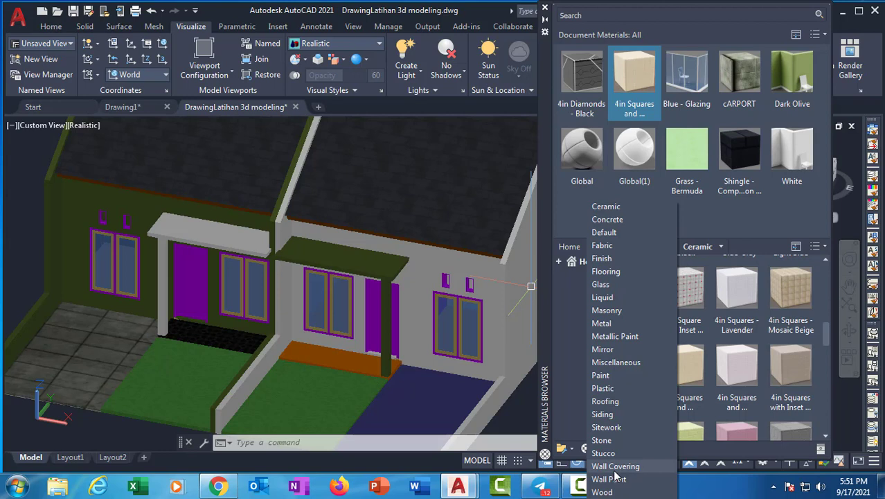
key(Down)
key(Down)
key(Down)
key(Down)
key(Down)
key(Down)
key(Up)
key(Up)
key(Up)
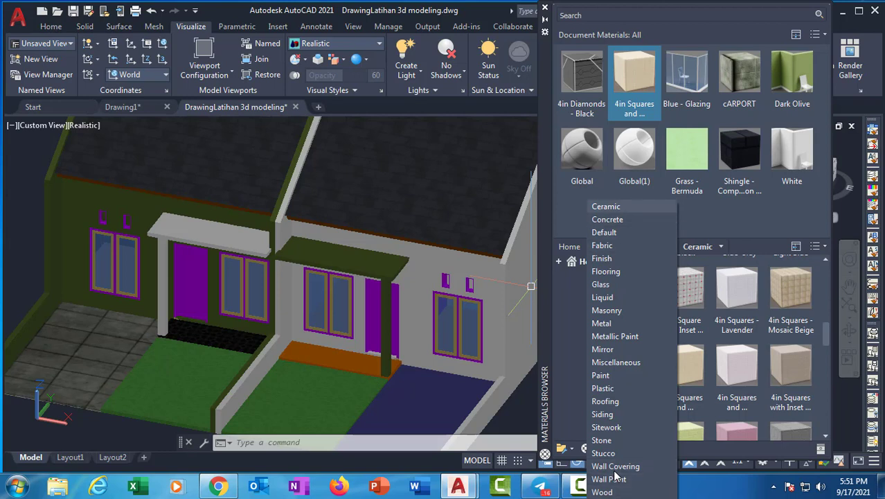
key(Up)
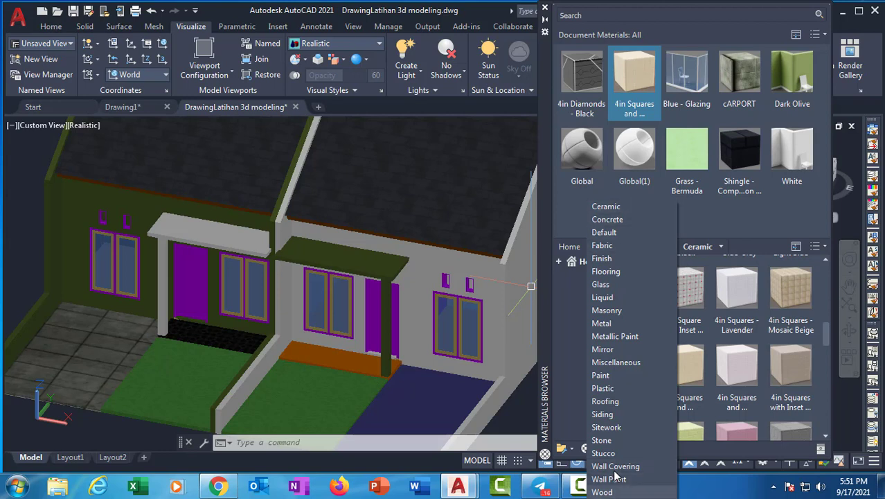
key(Return)
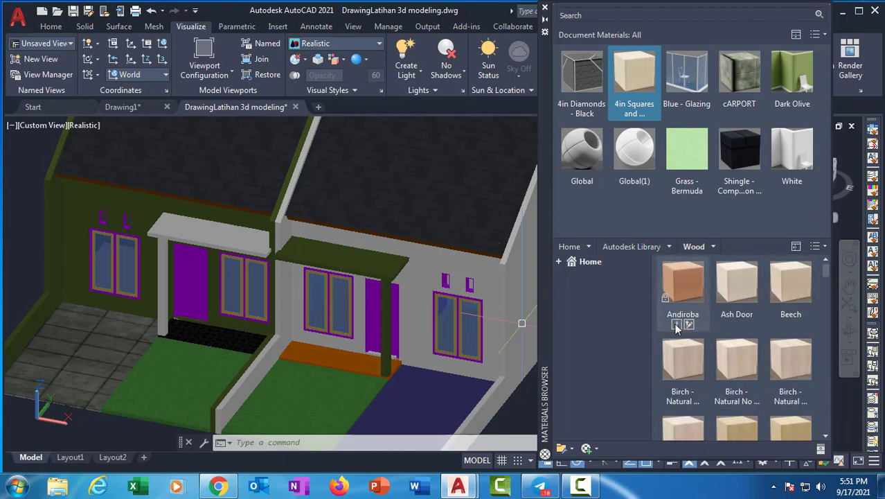
click(679, 320)
scroll(184, 267, up, 3)
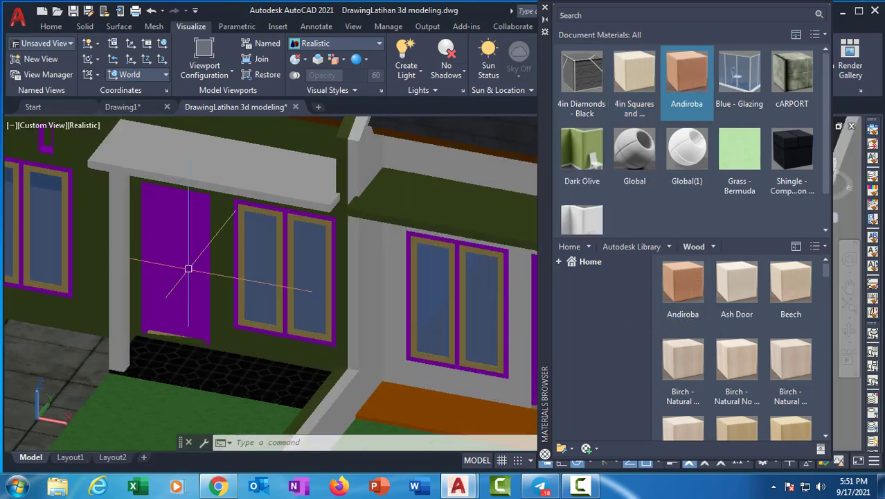
click(183, 257)
scroll(387, 292, down, 2)
middle_drag(305, 295, 237, 282)
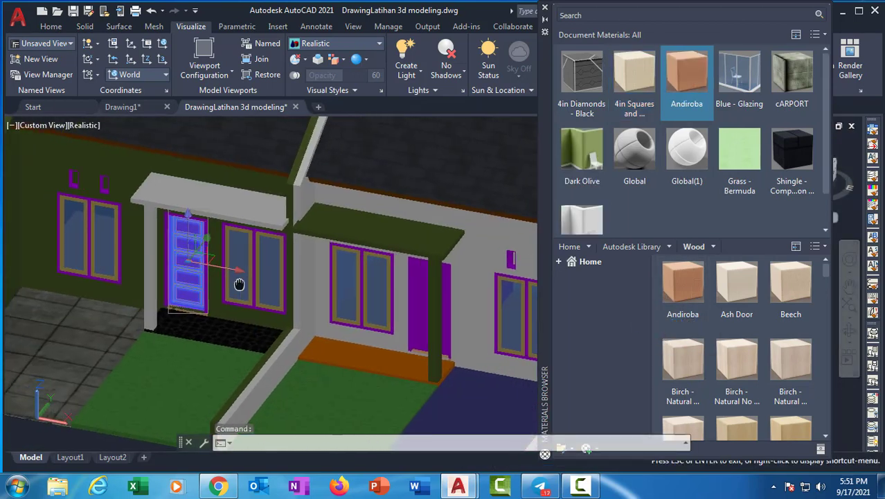
click(435, 277)
scroll(431, 289, up, 2)
key(Escape)
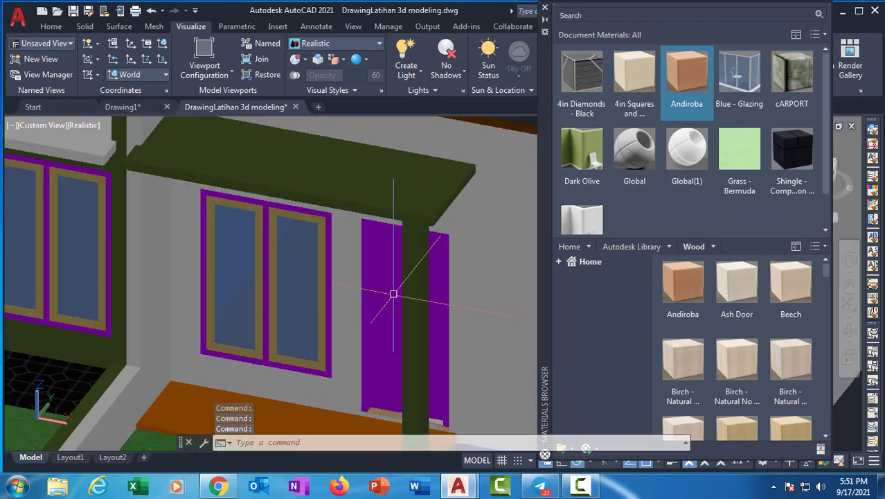
Apply the Andiroba wood material to the front door leaves of both house units.
click(395, 293)
scroll(295, 308, down, 1)
shift+middle_drag(295, 308, 273, 260)
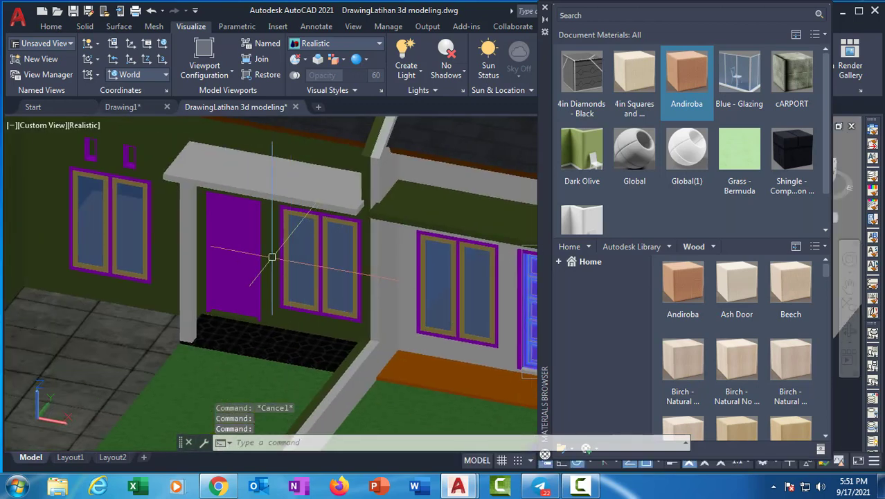
click(670, 89)
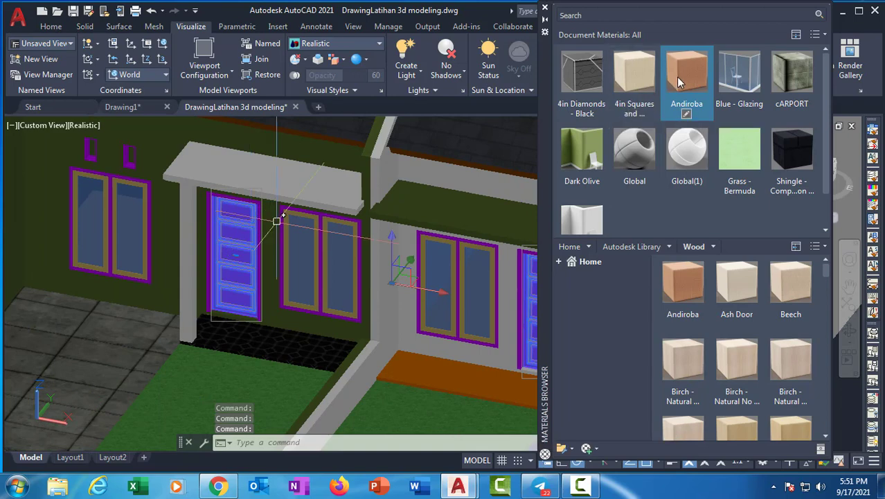
drag(231, 285, 231, 285)
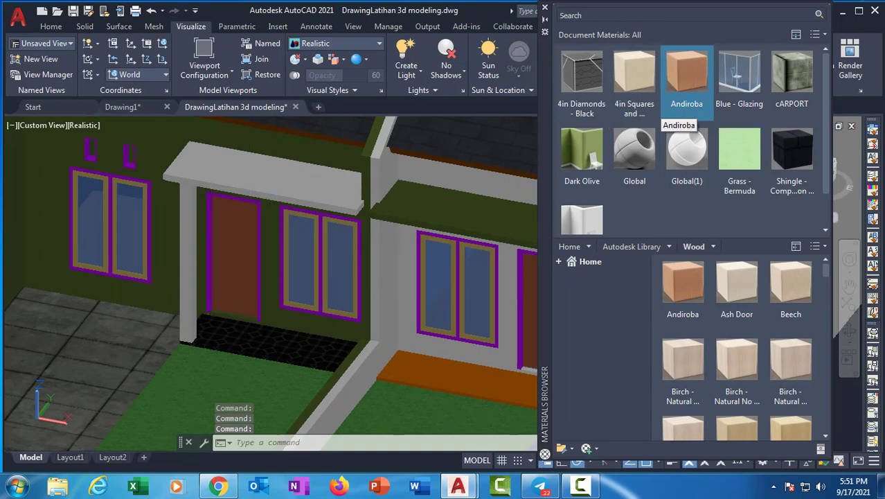
Inspect the Andiroba wood grain on the dark olive unit's front door up close.
shift+middle_drag(232, 285, 227, 278)
scroll(227, 278, up, 2)
scroll(192, 237, up, 2)
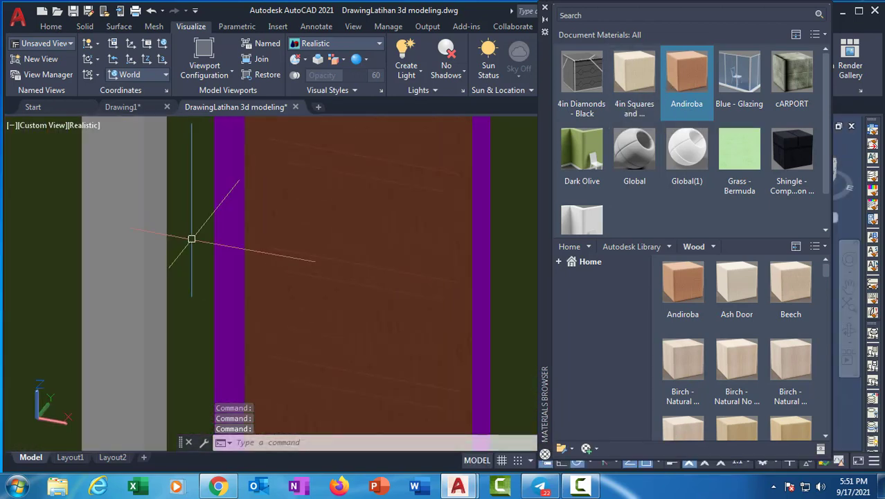
scroll(338, 259, down, 4)
middle_drag(339, 260, 264, 263)
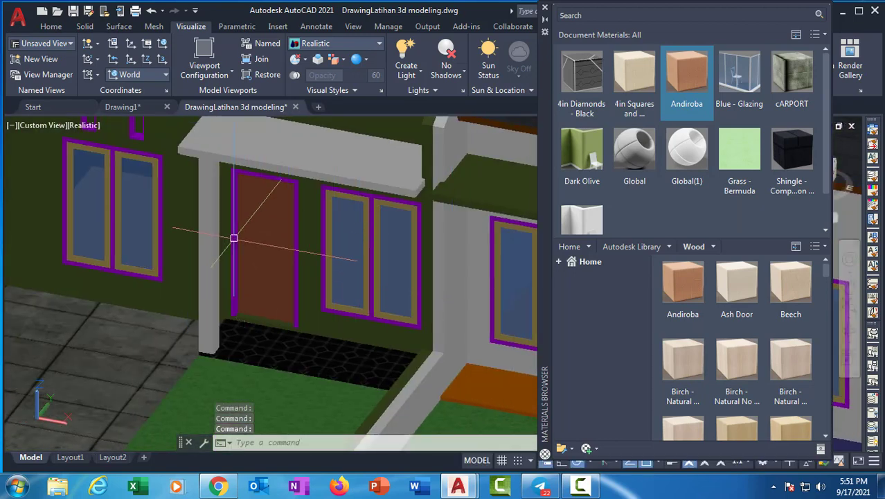
Add the White material from the Autodesk Library's Paint category to the document materials.
scroll(234, 236, up, 3)
scroll(720, 228, down, 1)
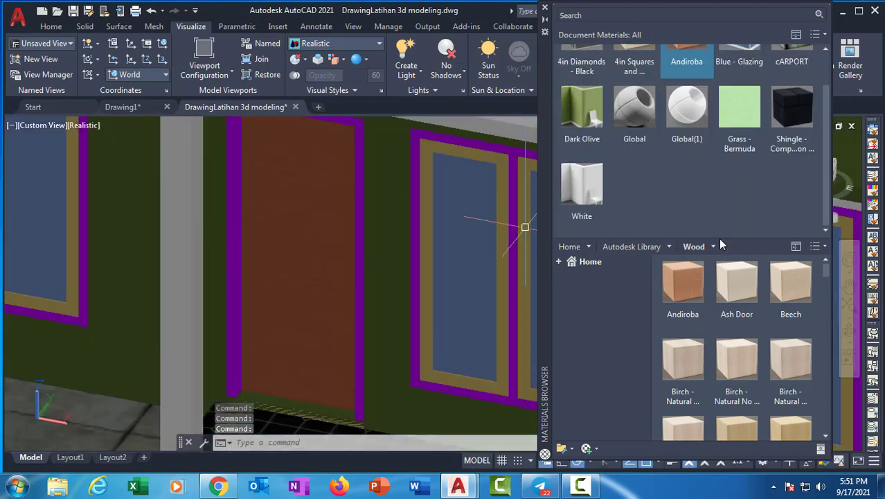
click(667, 247)
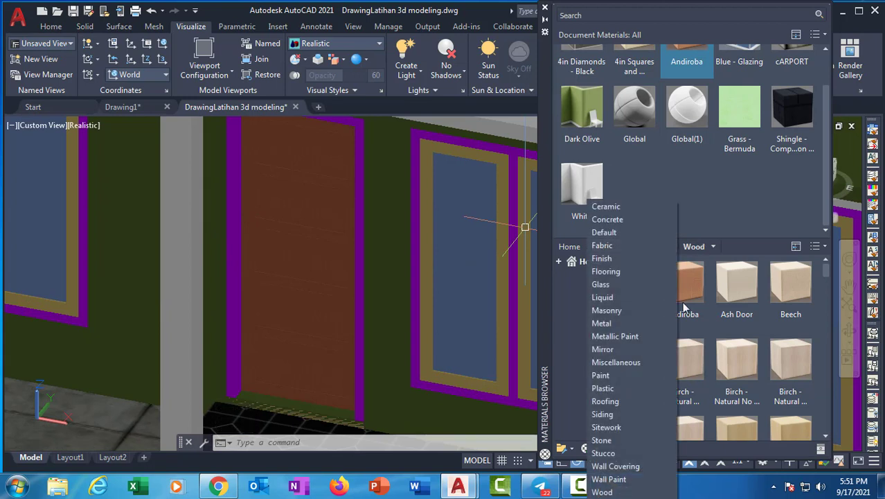
click(618, 375)
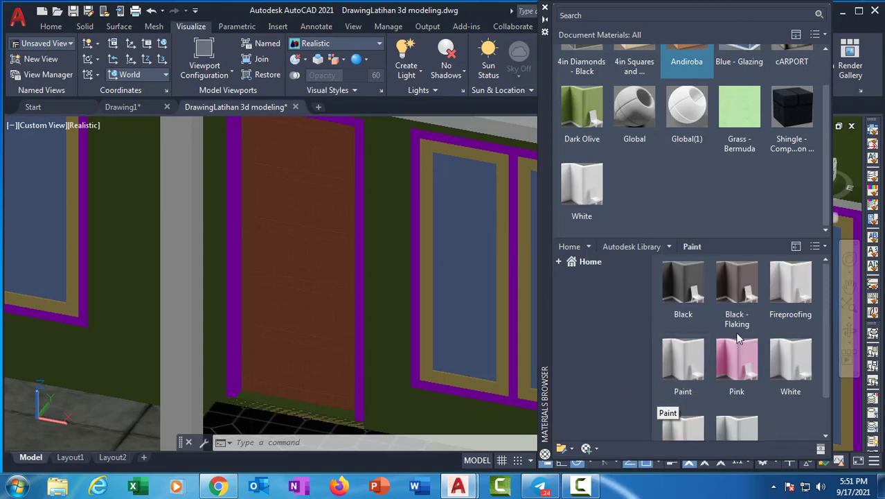
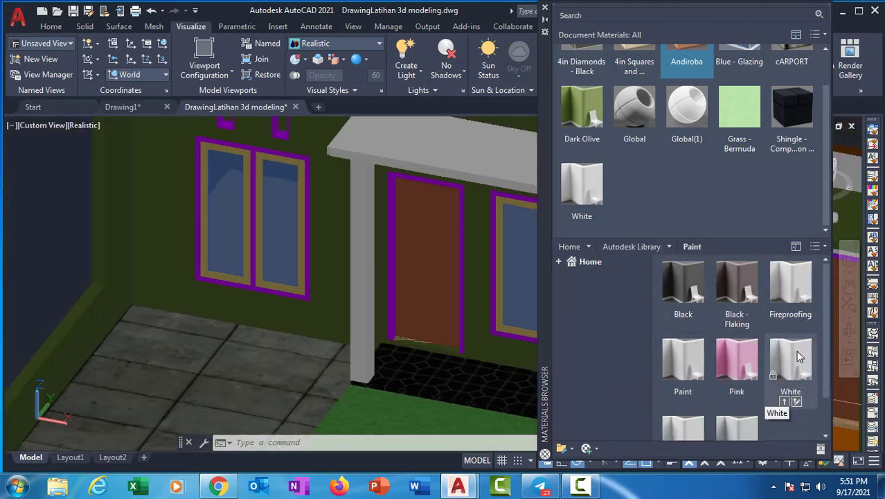
drag(826, 350, 826, 426)
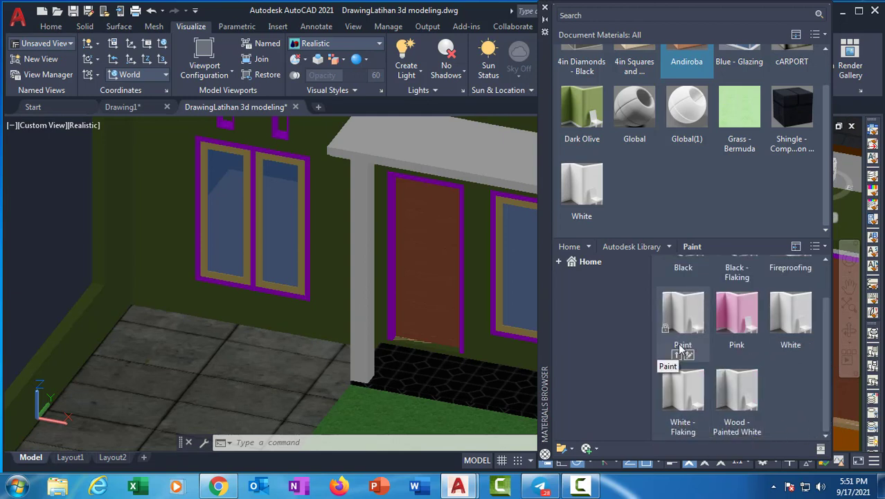
click(784, 354)
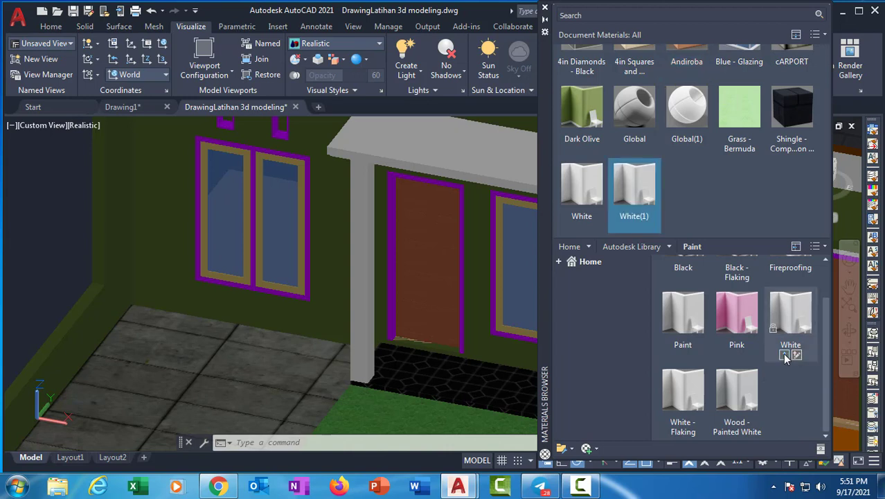
Apply the White(1) paint material to the frame and both sashes of the dark olive unit's carport window.
scroll(312, 168, up, 2)
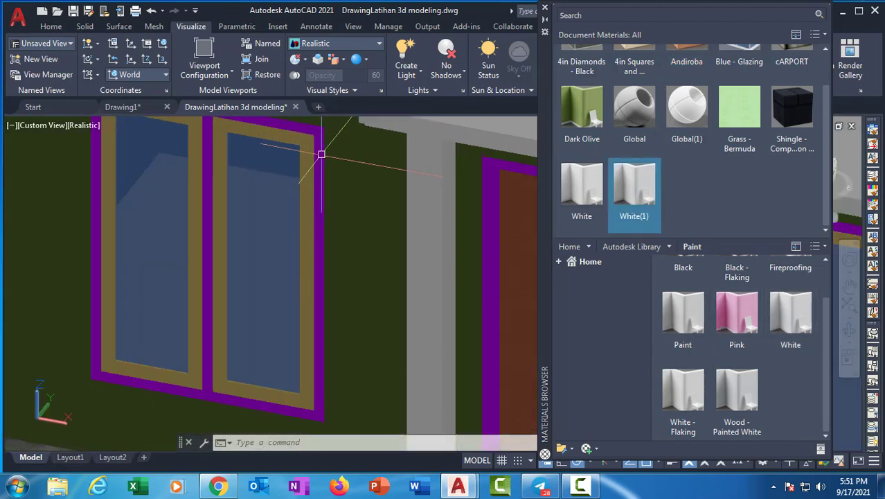
scroll(321, 155, up, 2)
key(Escape)
scroll(322, 155, up, 2)
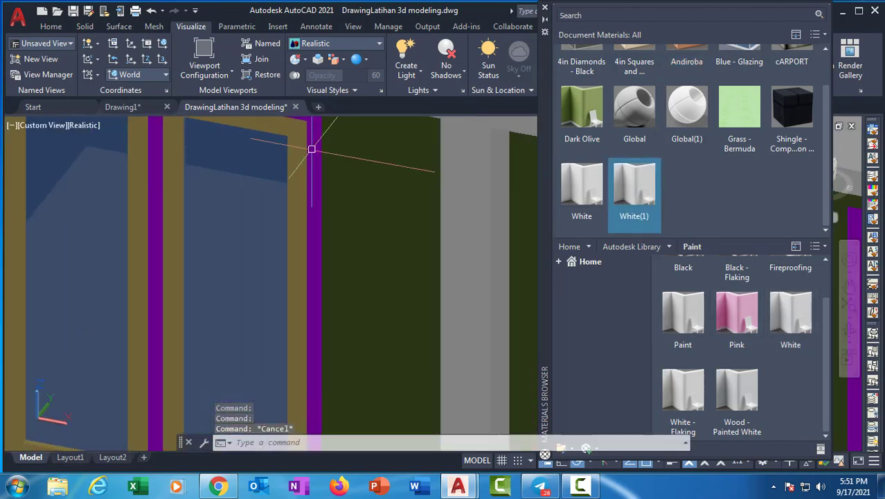
click(321, 154)
click(316, 146)
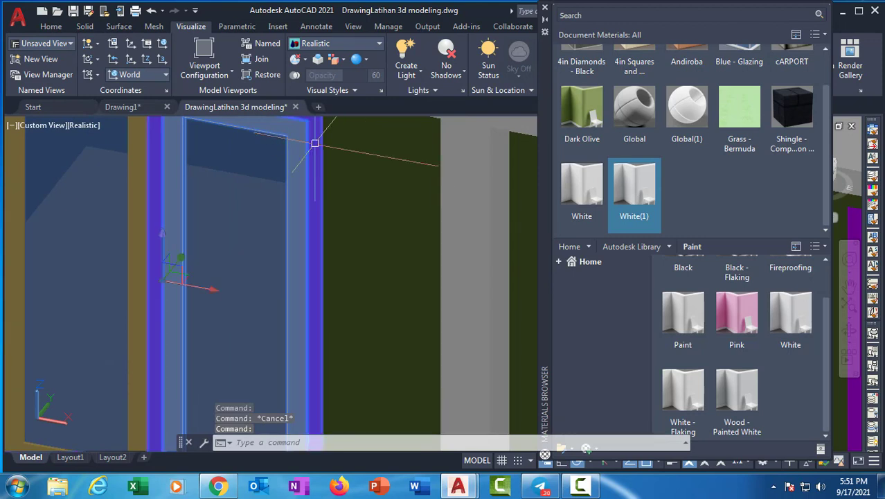
scroll(679, 290, up, 2)
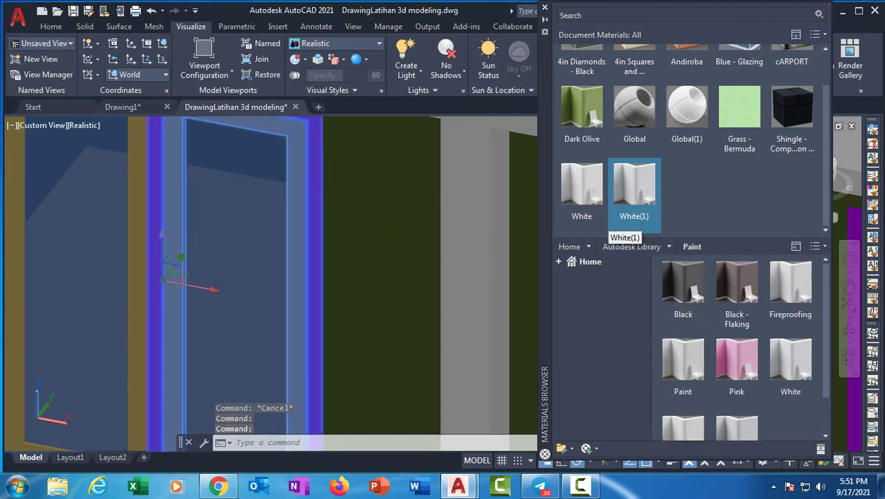
click(626, 223)
scroll(324, 236, down, 3)
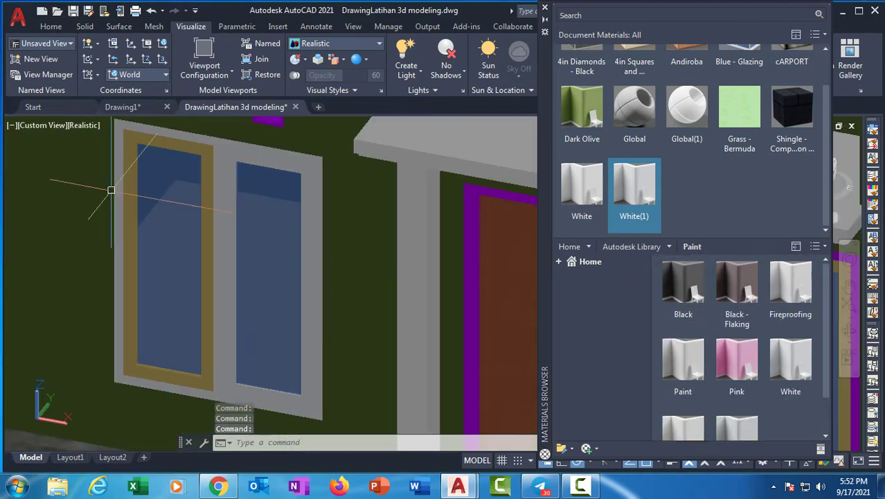
click(204, 154)
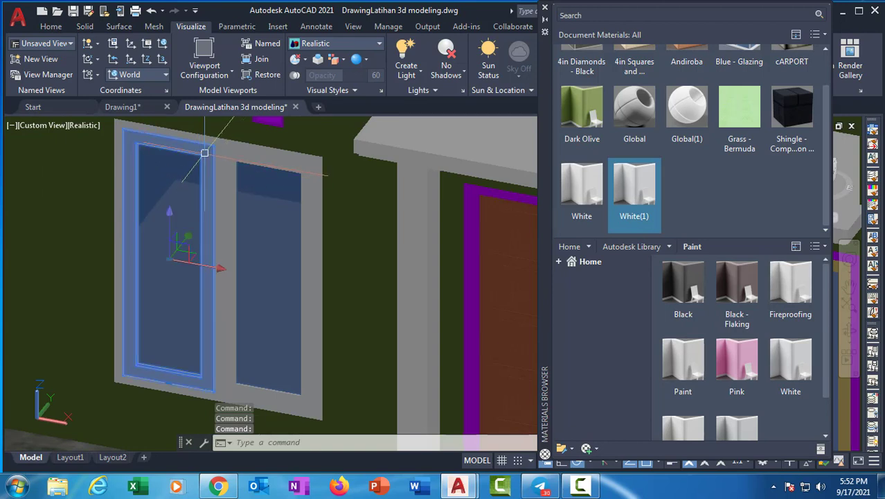
click(633, 187)
scroll(234, 237, down, 3)
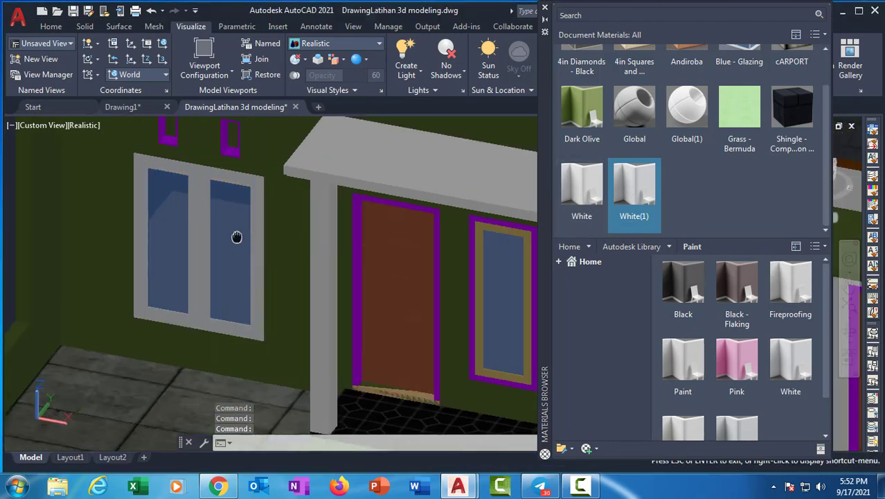
Apply the White(1) paint to the dark olive unit's front door frame and to the frame and sashes of the window beside it.
scroll(235, 221, up, 2)
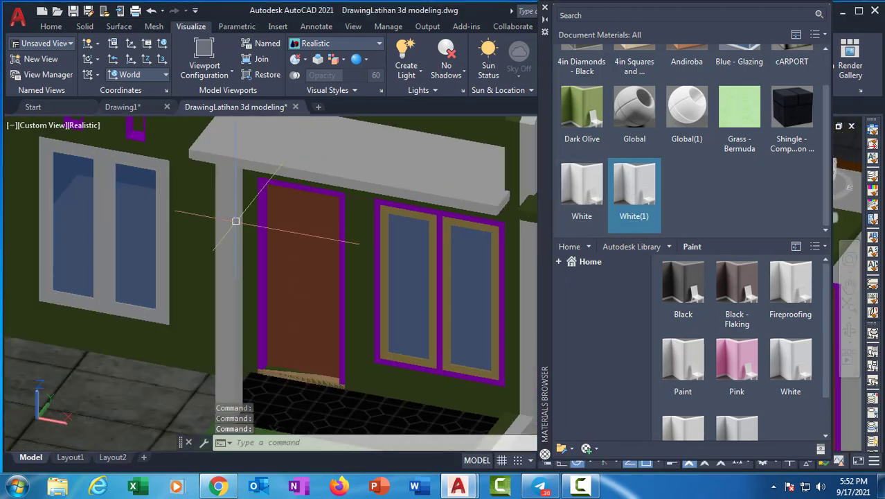
click(262, 193)
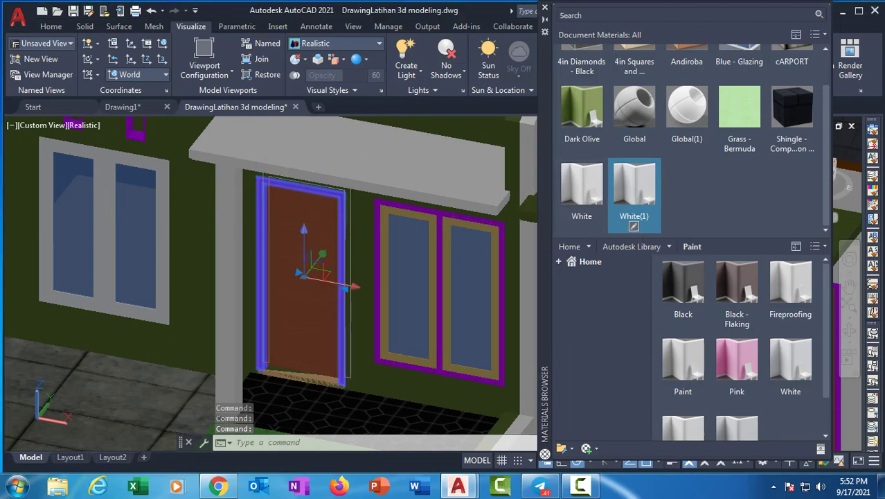
scroll(429, 208, up, 3)
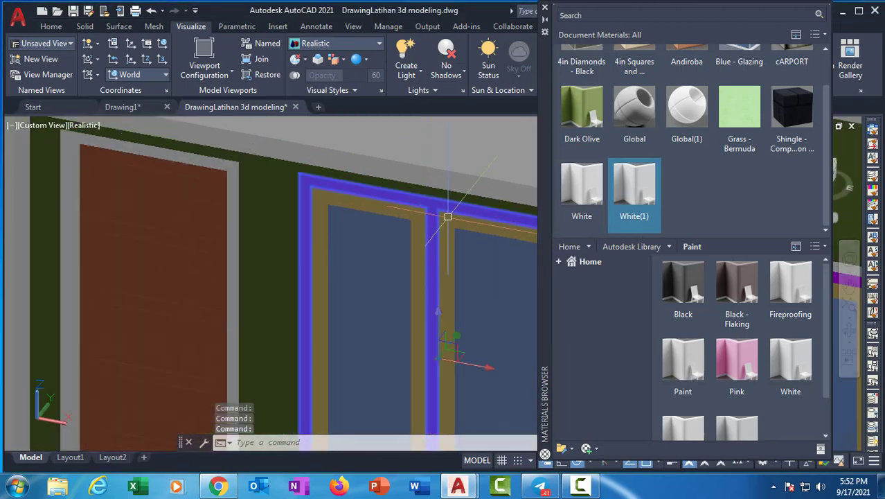
click(453, 218)
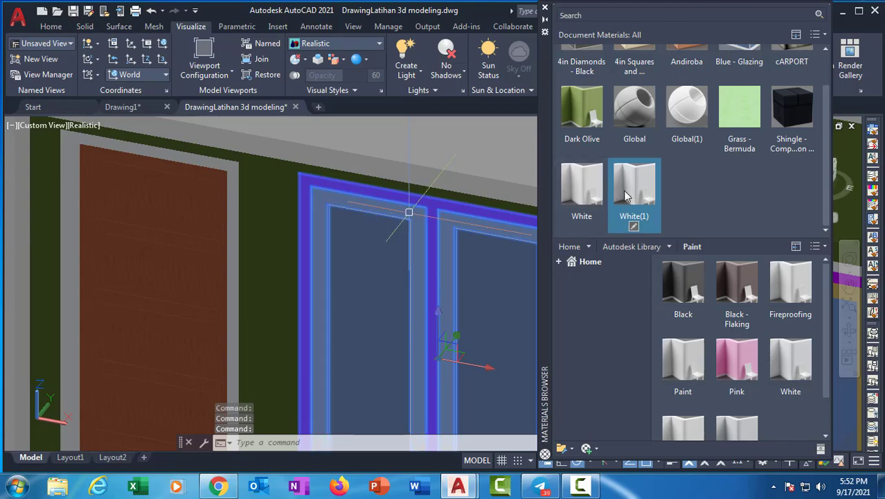
key(Escape)
scroll(356, 277, down, 5)
scroll(217, 231, up, 2)
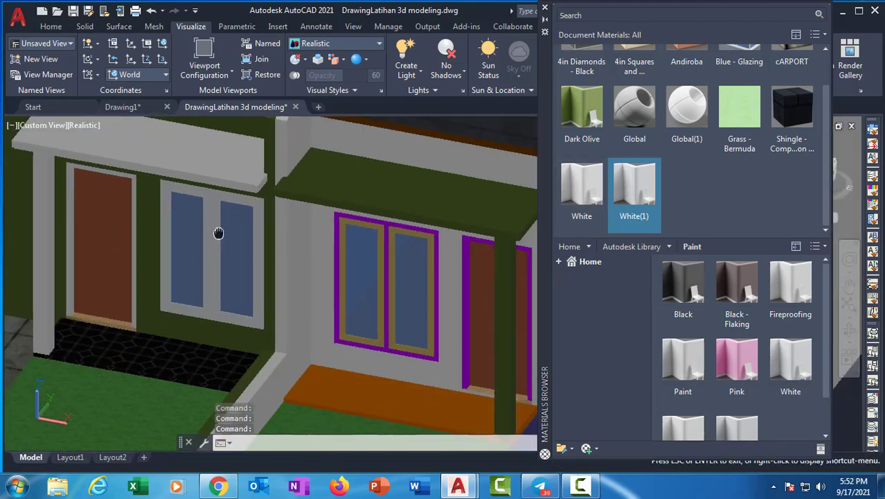
Apply the White(1) paint to the frame and both sashes of the terrace window on the white unit.
scroll(337, 227, up, 2)
click(320, 209)
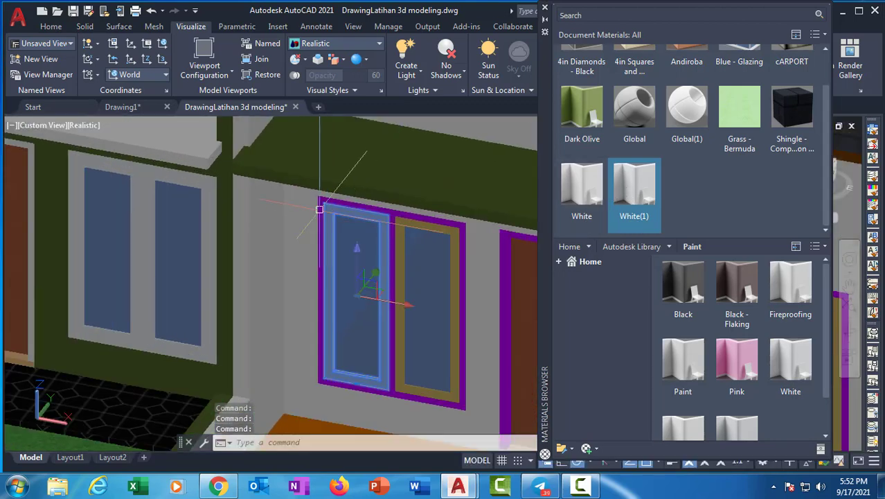
key(Escape)
scroll(447, 217, up, 3)
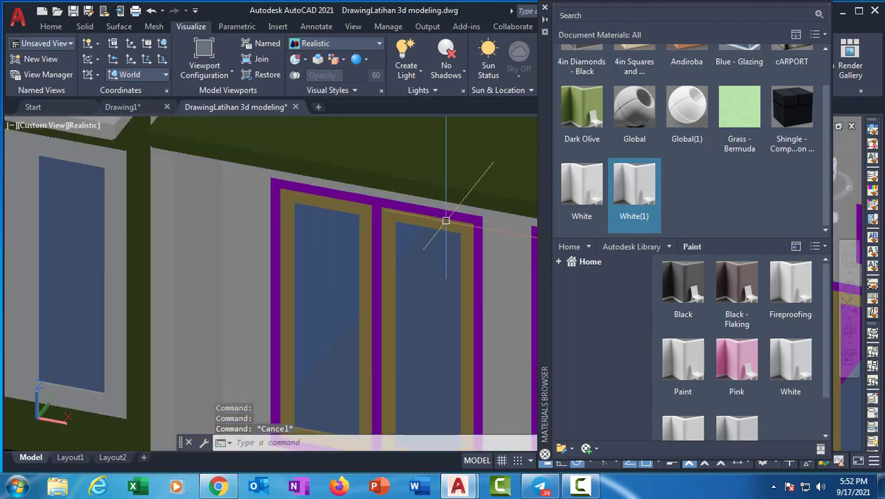
scroll(438, 222, up, 2)
click(364, 193)
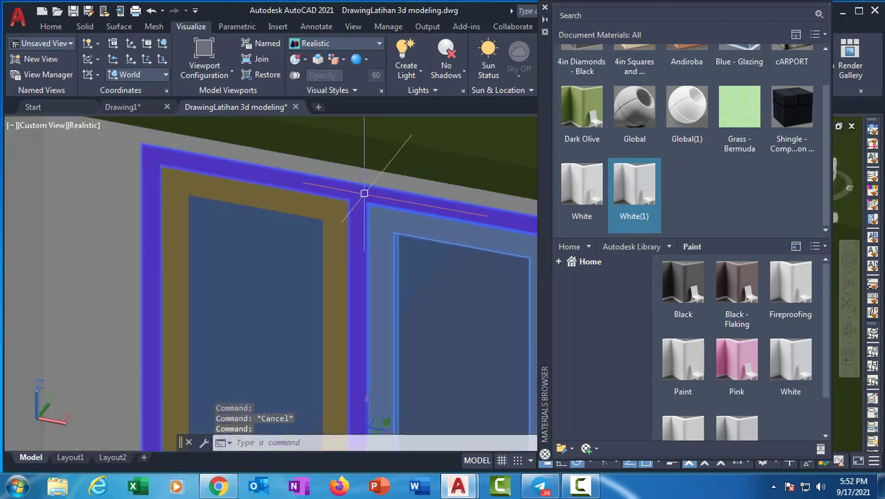
click(317, 203)
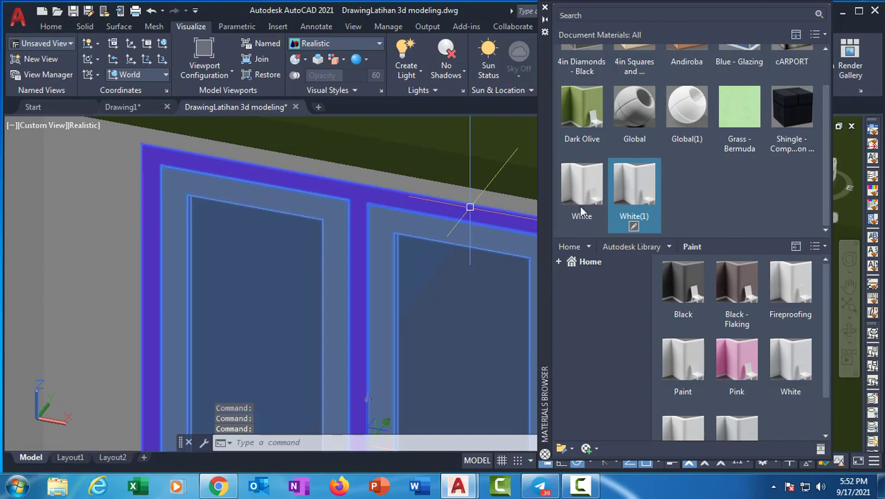
scroll(294, 239, down, 4)
middle_drag(288, 248, 115, 222)
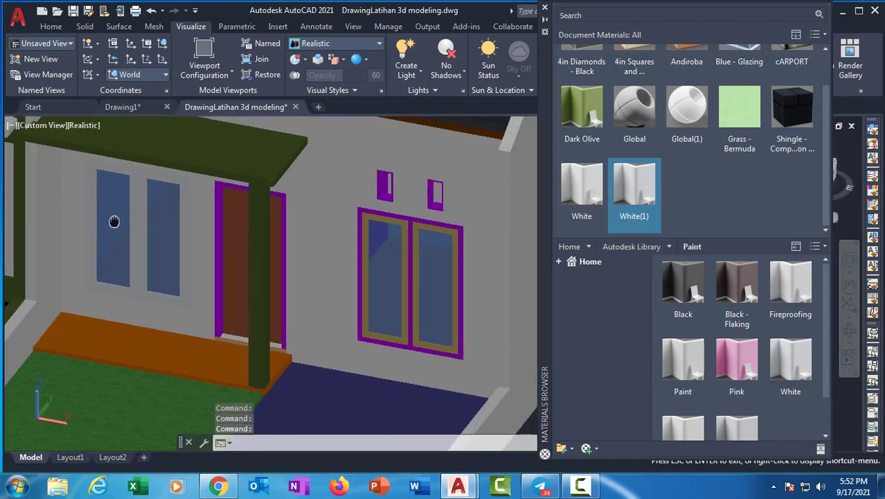
Undo the White(1) paint assignment on the white unit's terrace window.
scroll(289, 236, down, 4)
middle_drag(271, 243, 348, 259)
scroll(404, 257, up, 4)
key(ctrl+z)
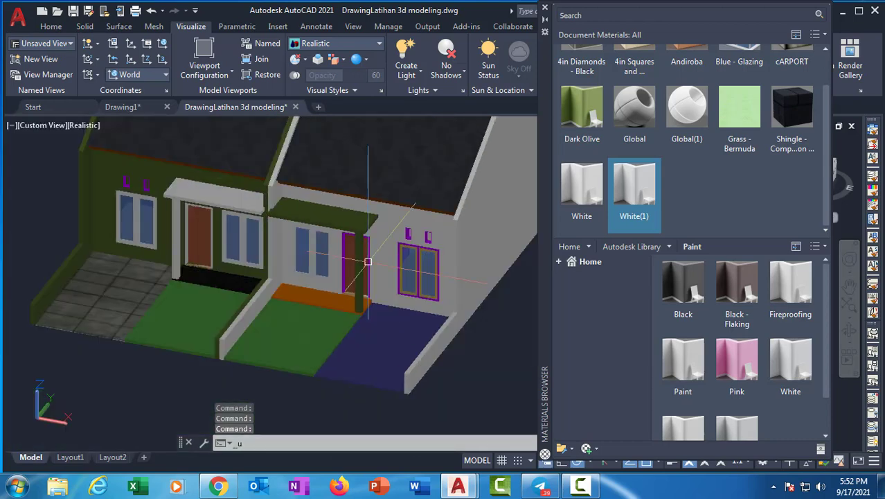
scroll(304, 242, up, 7)
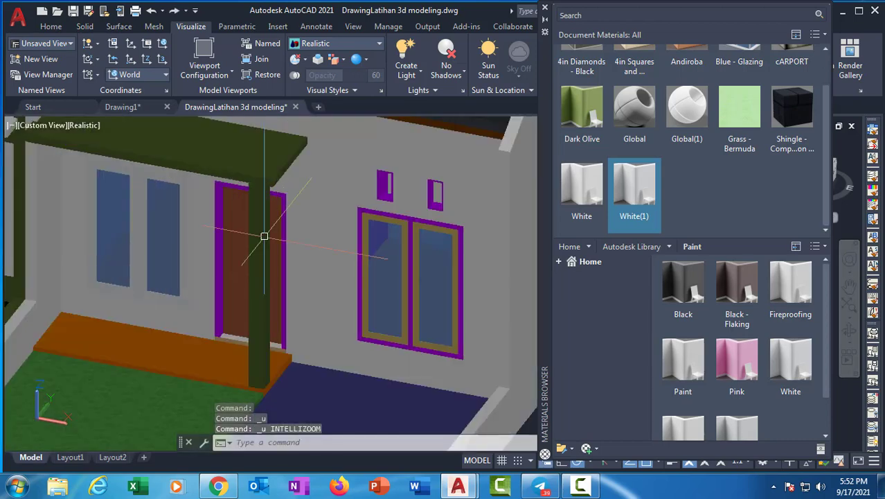
key(ctrl+z)
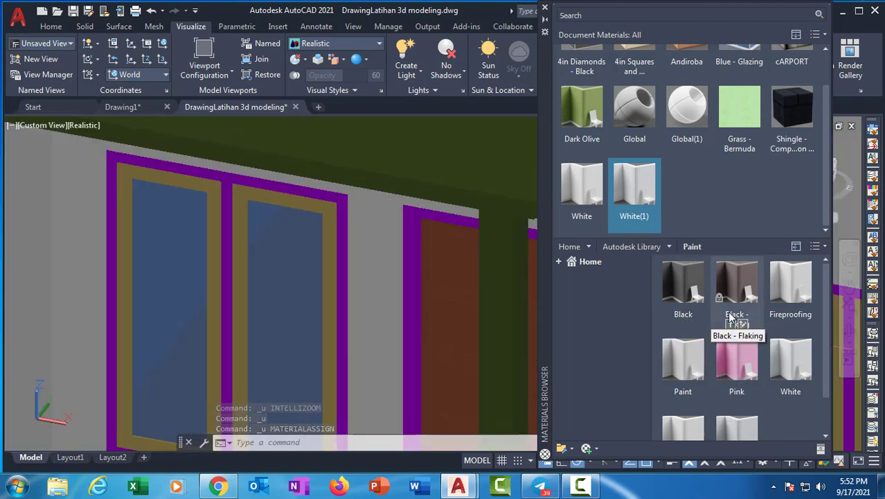
Add the Black - Flaking paint to the document materials and try to apply it to the white unit's terrace window frame and sashes.
click(730, 325)
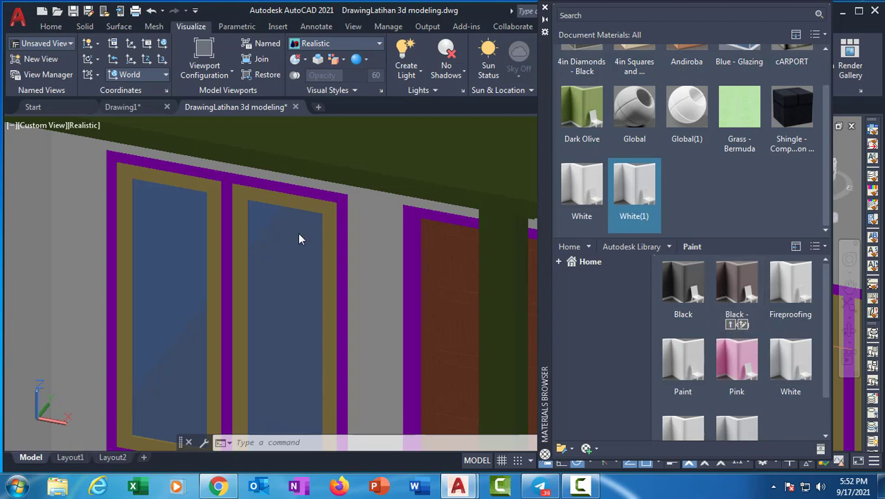
click(369, 171)
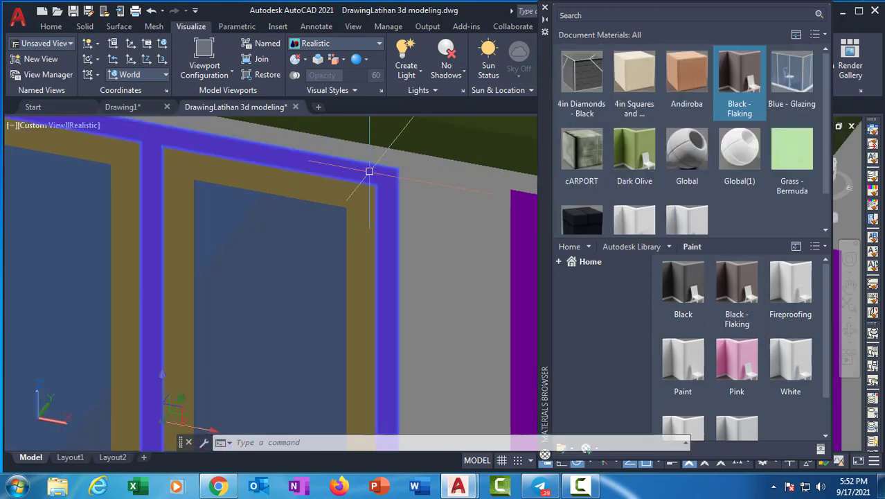
click(146, 160)
click(123, 152)
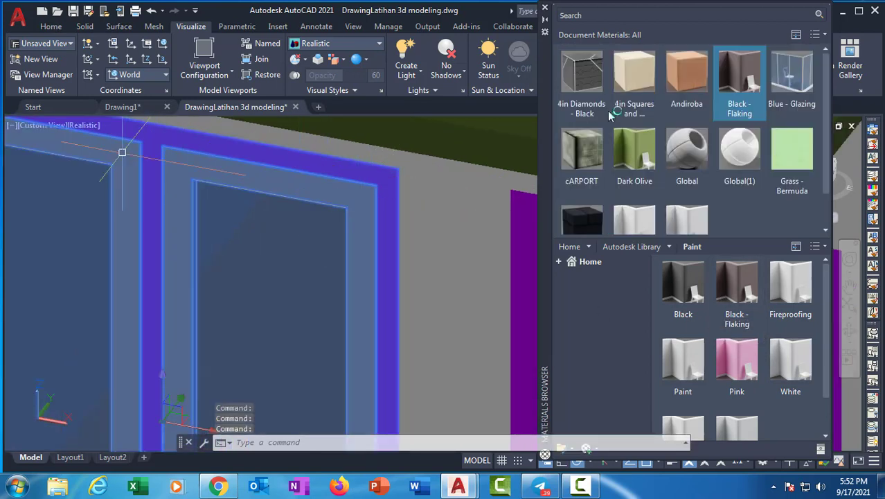
click(738, 97)
scroll(123, 152, down, 4)
key(Escape)
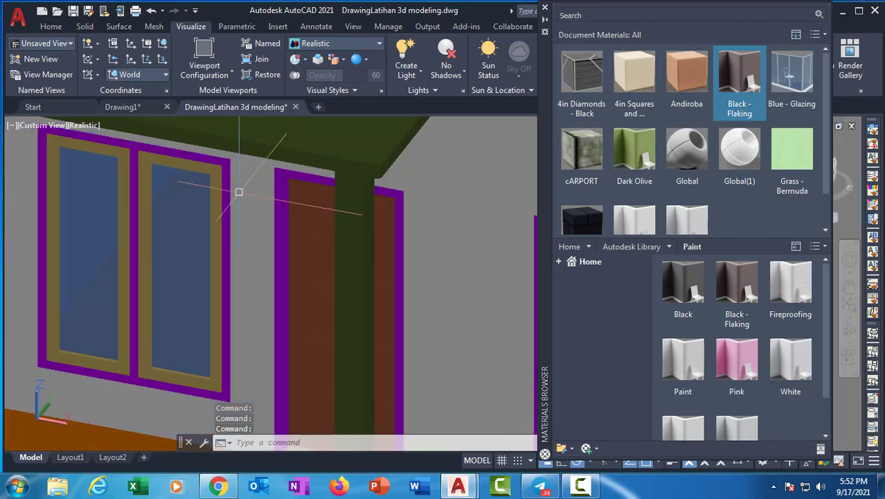
Apply the Black - Flaking paint to the frame and both sashes of the white unit's terrace window.
scroll(273, 200, down, 3)
scroll(262, 190, up, 2)
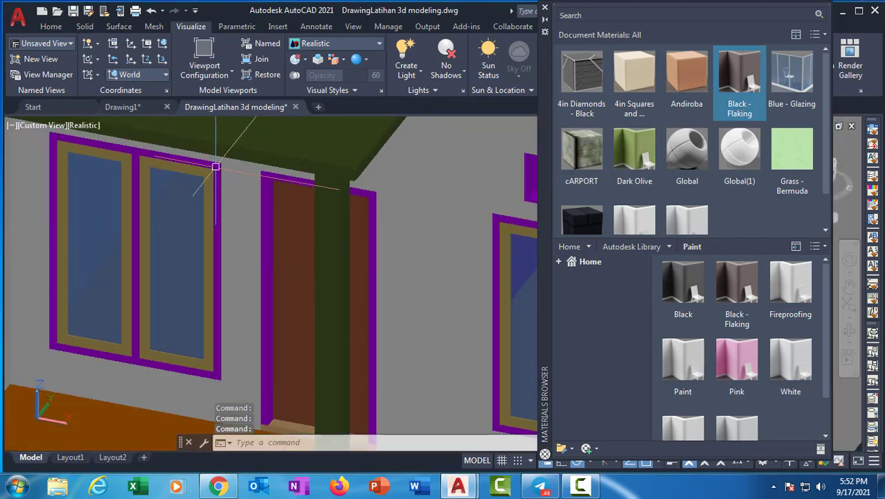
click(216, 166)
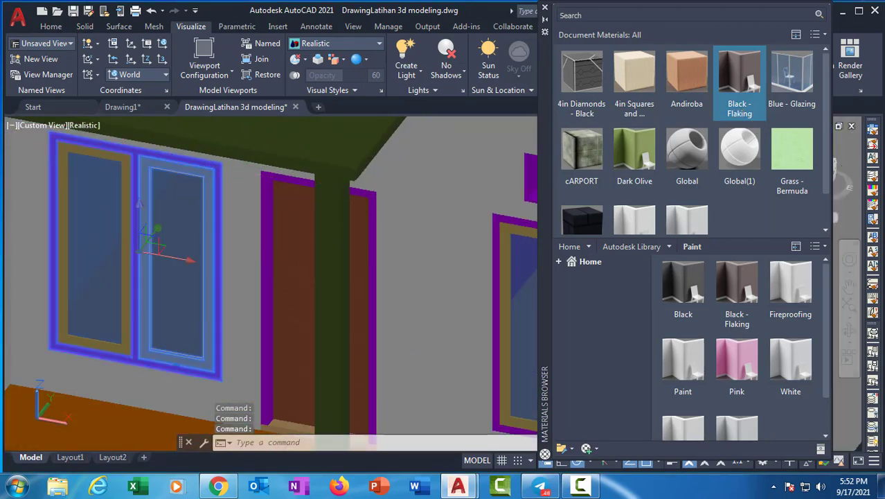
click(747, 84)
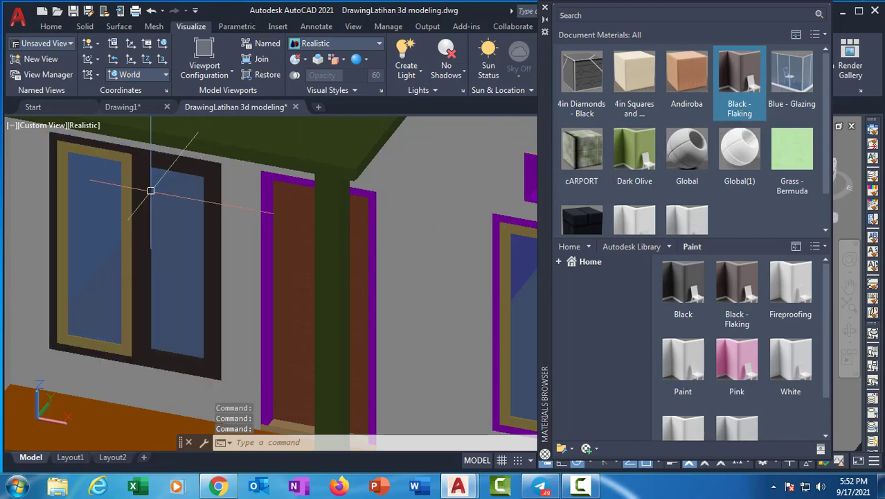
click(111, 181)
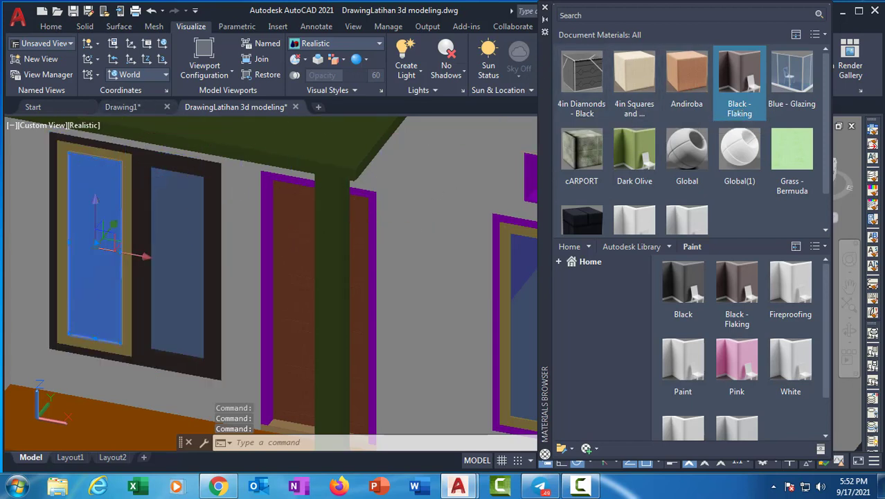
scroll(131, 166, up, 5)
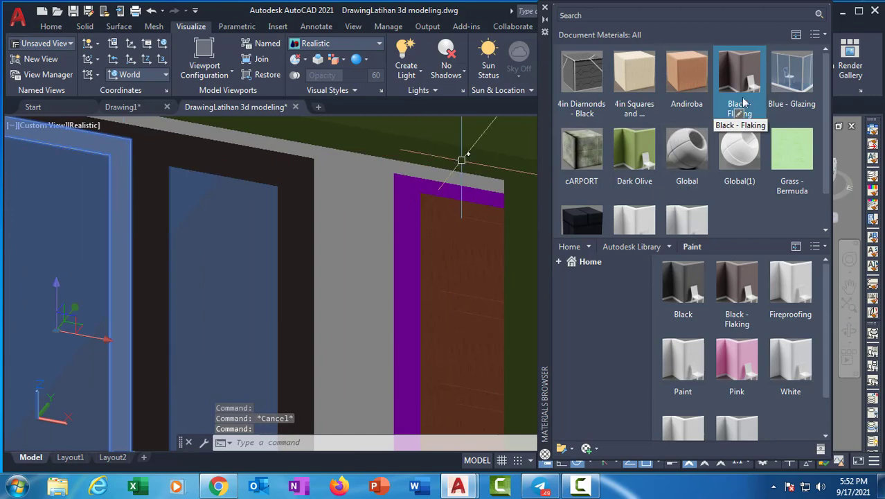
key(Escape)
scroll(292, 189, down, 5)
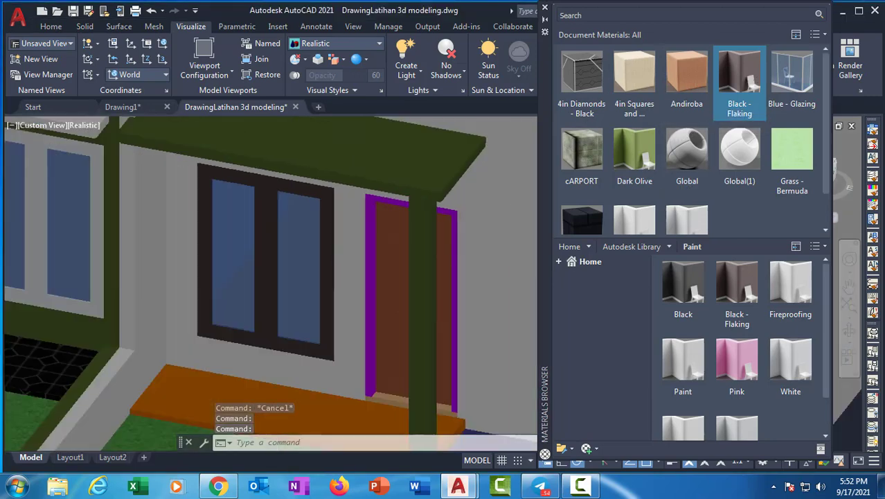
Apply the Black - Flaking paint to the frame and both sashes of the white unit's carport-side window.
scroll(336, 223, down, 3)
middle_drag(336, 223, 250, 163)
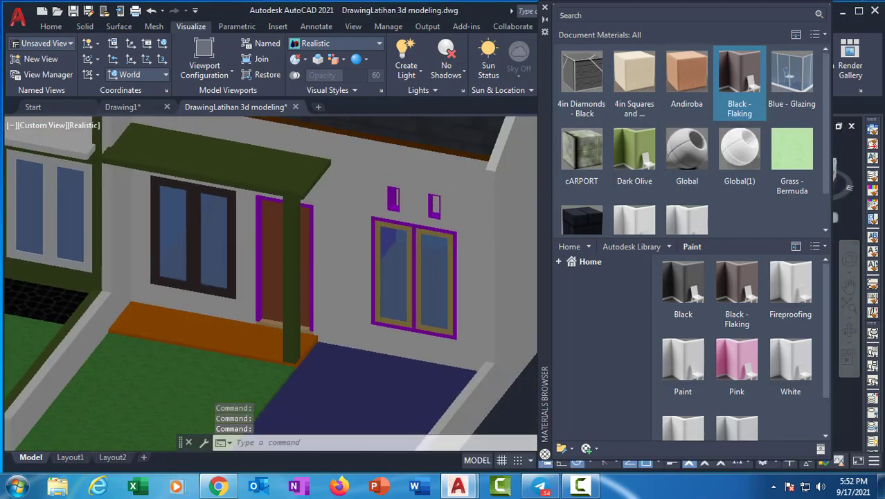
scroll(427, 218, up, 5)
scroll(401, 221, up, 2)
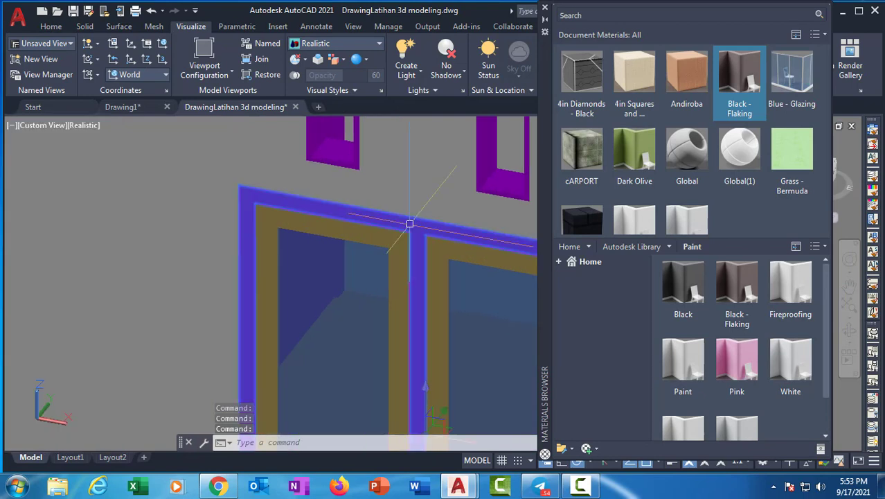
click(451, 259)
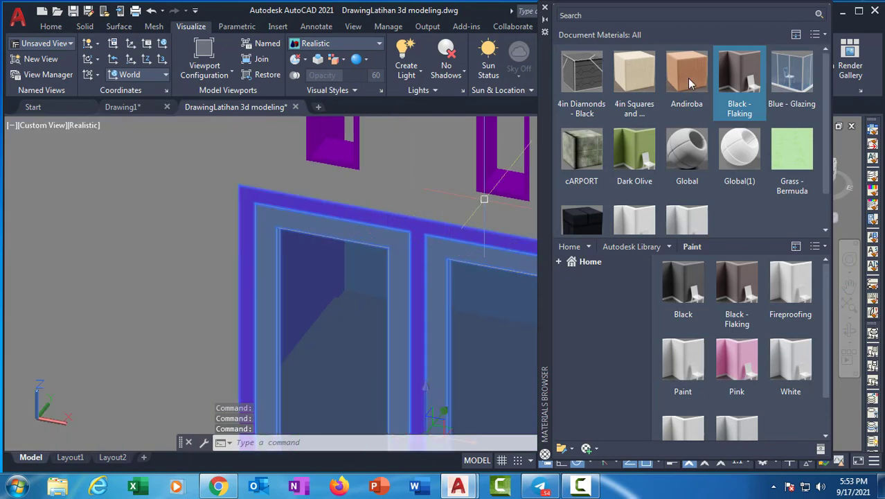
click(740, 111)
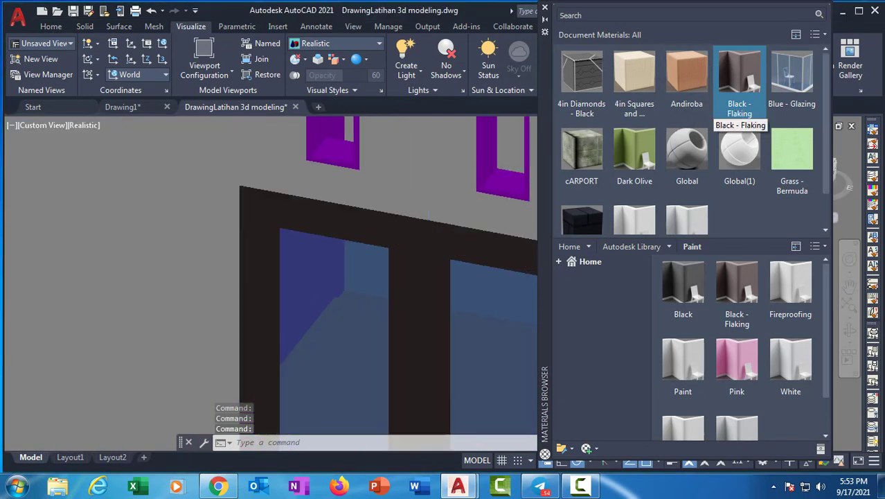
Apply the Black - Flaking paint to the white unit's front door frame.
scroll(320, 293, down, 6)
middle_drag(255, 285, 462, 276)
scroll(467, 291, up, 6)
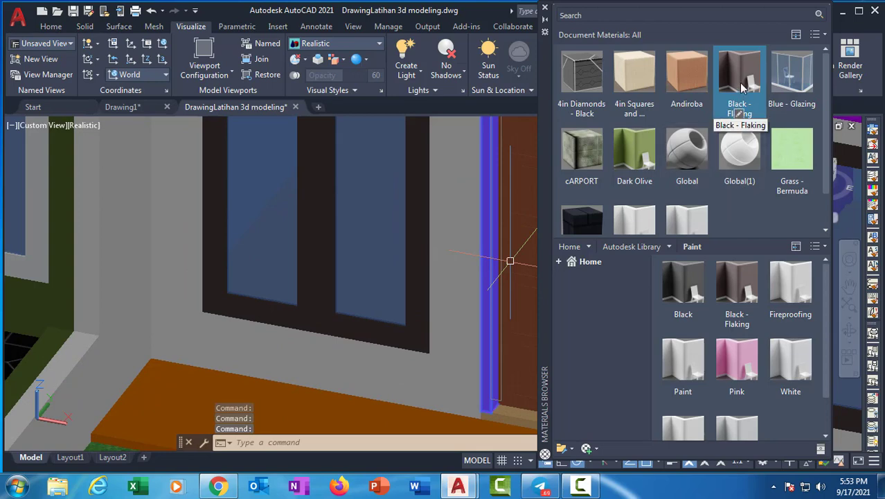
scroll(340, 328, down, 6)
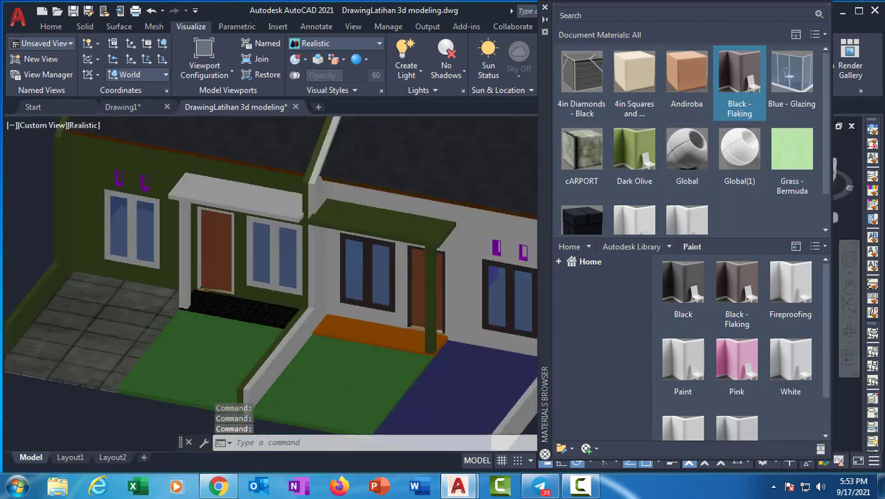
Apply the 4in Diamonds - Black tile material to the white unit's terrace floor and close the Materials Browser.
scroll(340, 329, up, 2)
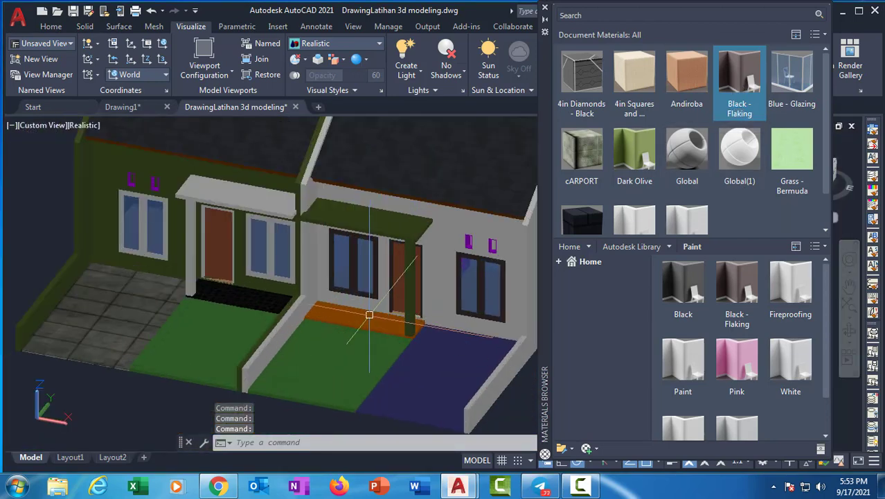
click(391, 305)
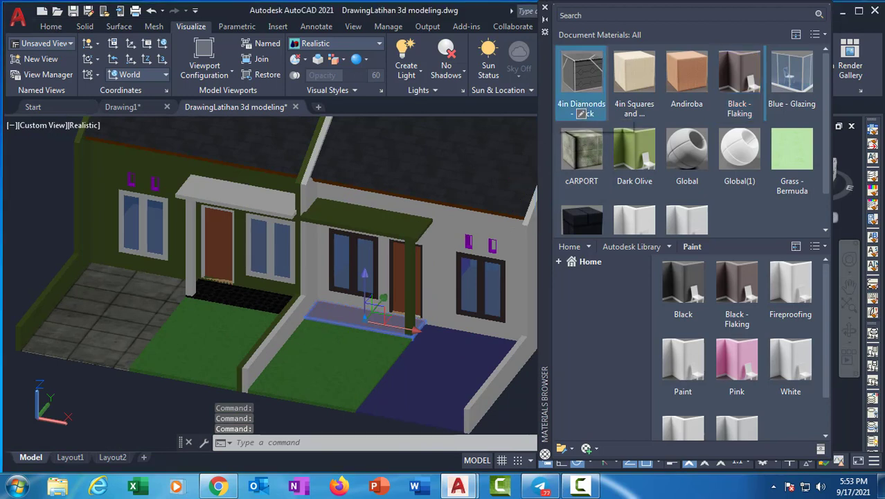
drag(582, 73, 360, 320)
scroll(267, 332, down, 5)
shift+middle_drag(267, 332, 277, 318)
scroll(277, 319, up, 3)
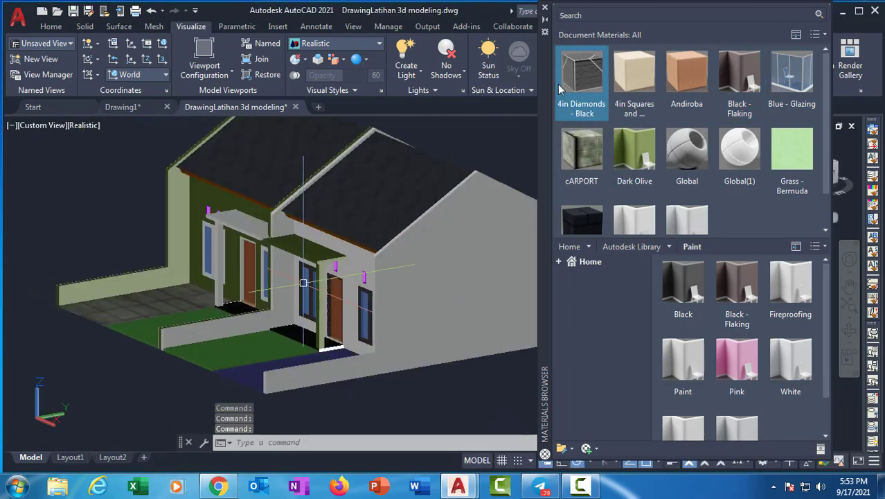
click(546, 10)
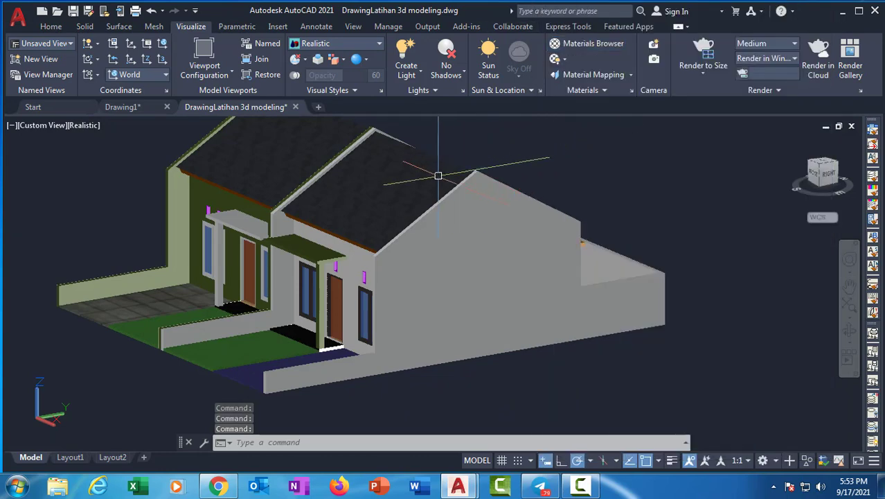
Create a rectangular planar surface as a road along the front edge of both lots, extending past both sides.
shift+middle_drag(265, 319, 387, 318)
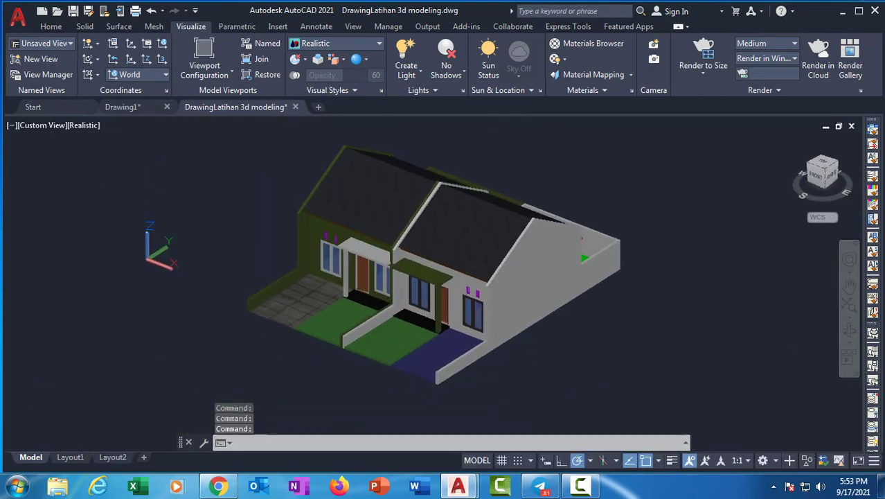
scroll(223, 371, up, 5)
middle_drag(223, 371, 280, 302)
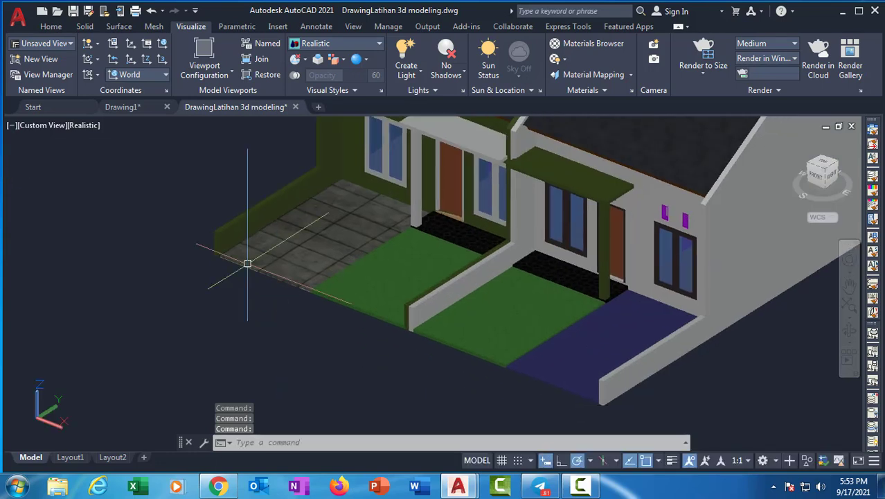
middle_drag(432, 392, 429, 346)
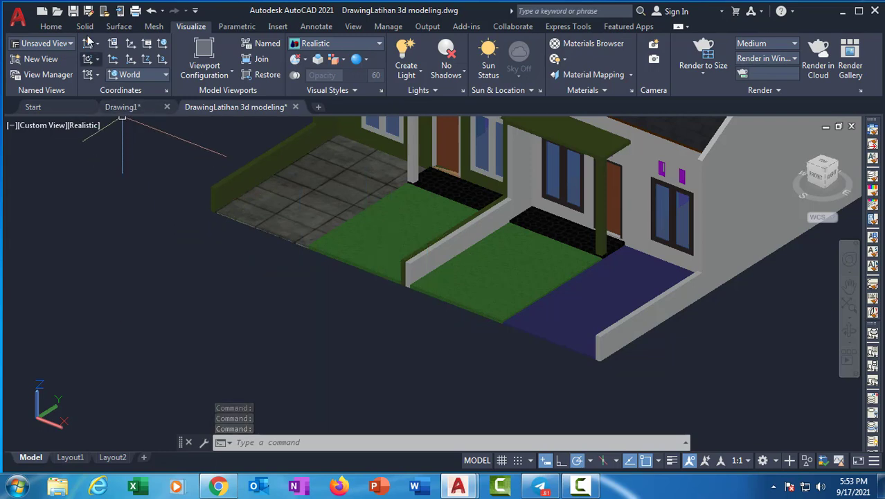
click(118, 28)
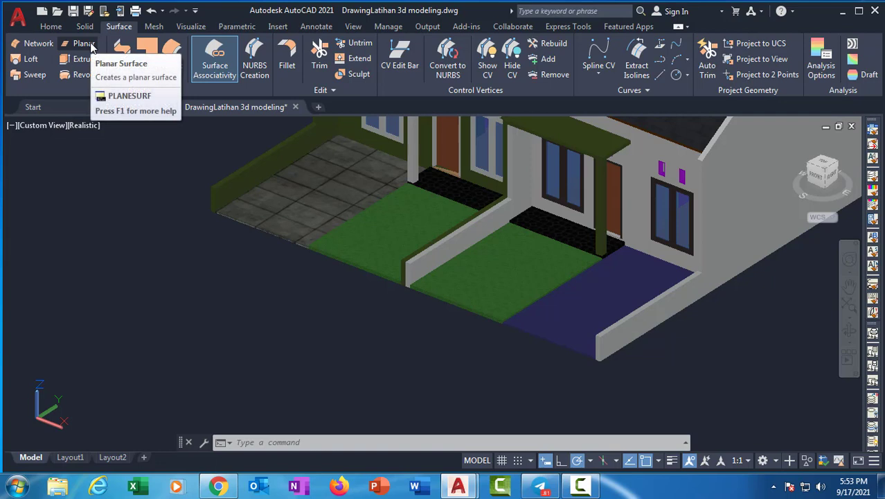
click(90, 44)
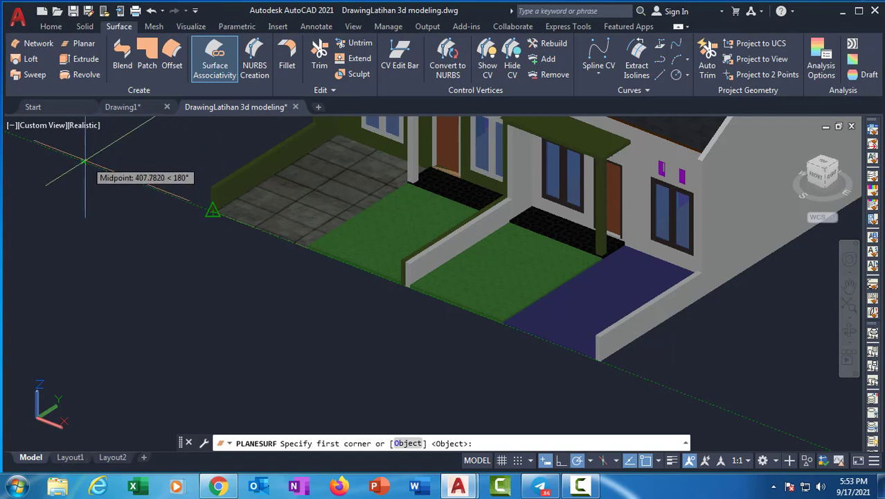
click(86, 161)
scroll(85, 161, down, 4)
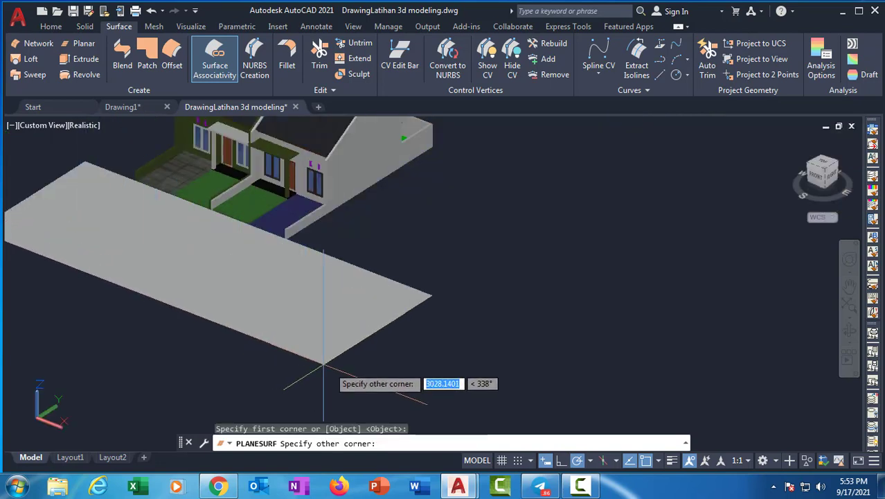
click(371, 372)
Select the road surface and display the Sitework materials of the Autodesk Library in the Materials Browser.
scroll(231, 303, up, 4)
middle_drag(233, 307, 304, 311)
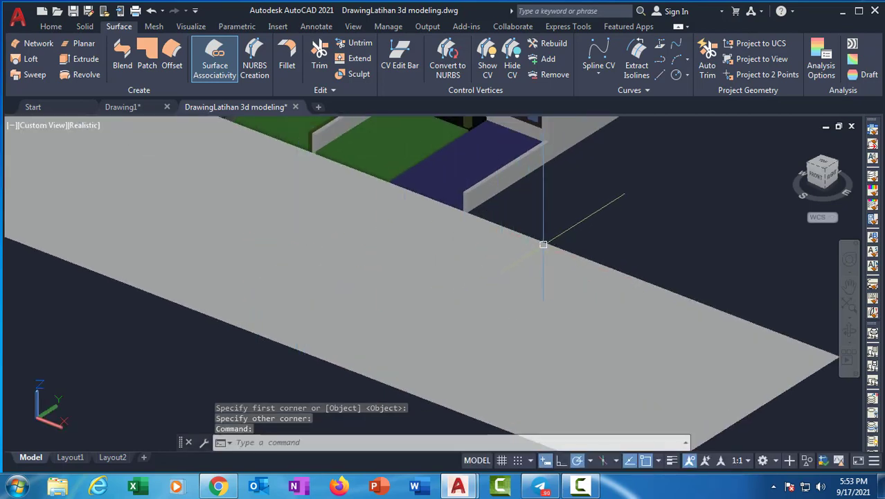
click(543, 244)
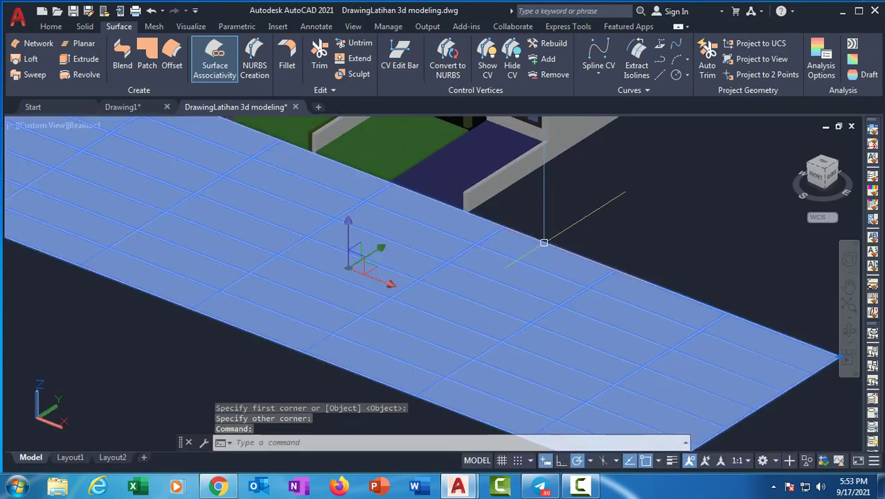
click(193, 26)
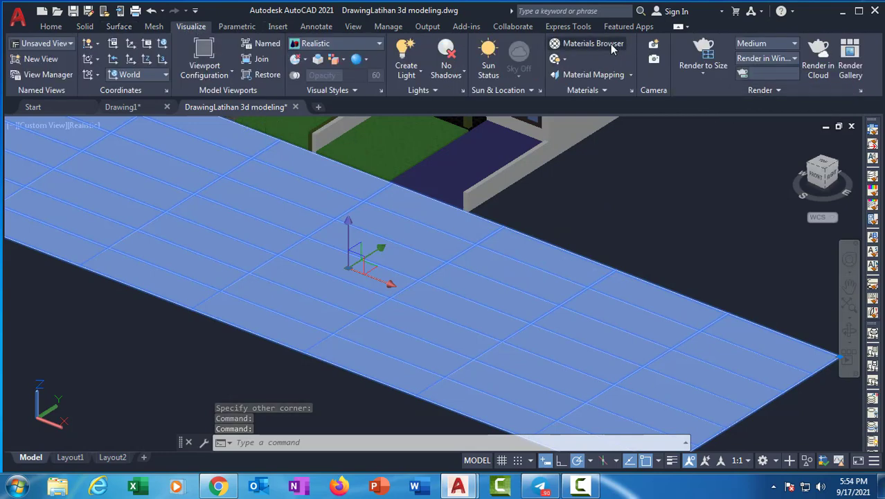
click(588, 43)
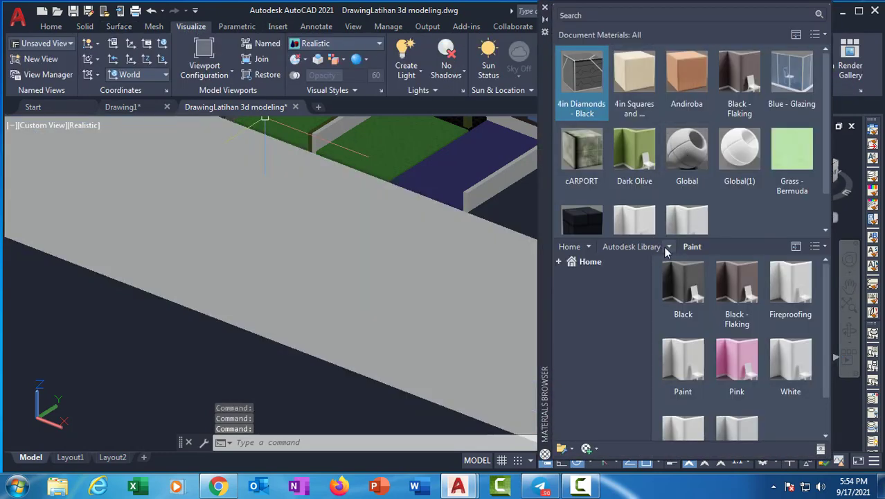
click(667, 247)
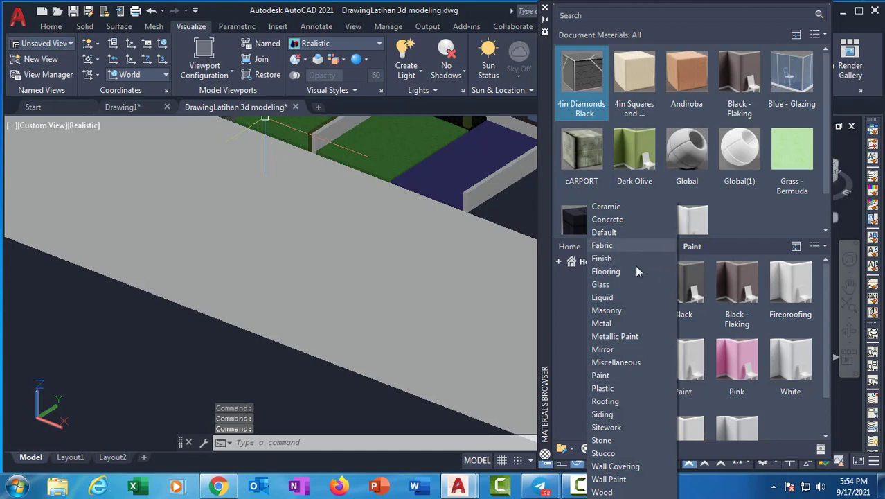
click(606, 427)
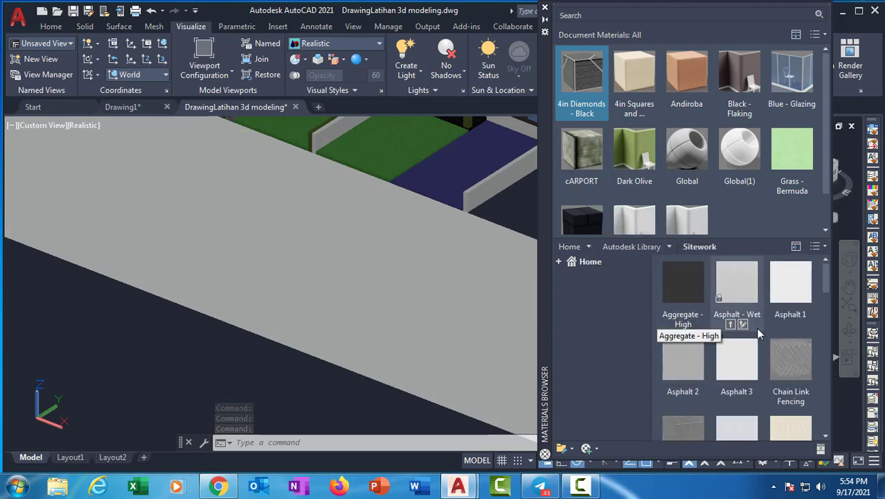
Apply the Aggregate - High sitework material to the planar road surface in front of the houses.
mouse_move(826, 278)
mouse_down()
mouse_move(828, 426)
mouse_move(822, 262)
mouse_up()
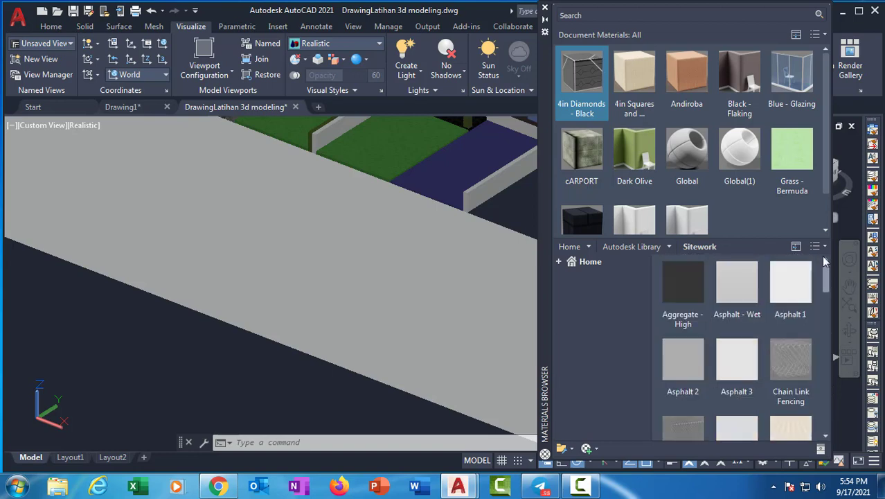
drag(669, 283, 384, 309)
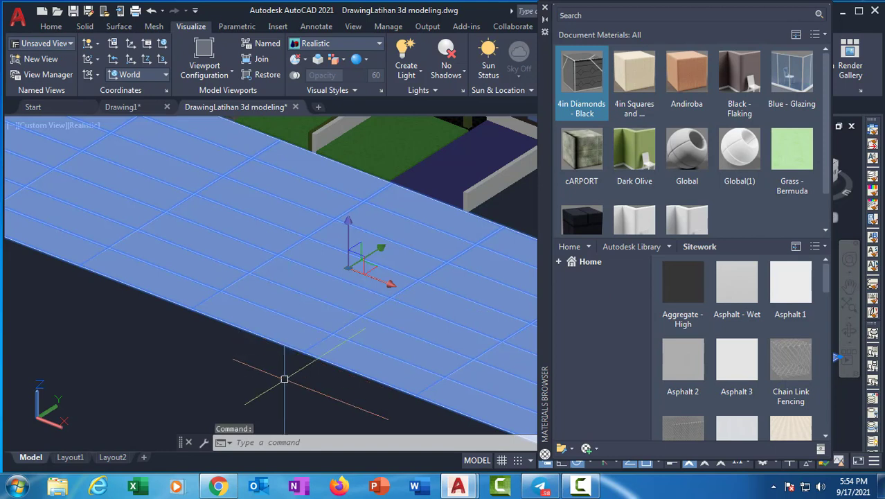
scroll(405, 319, down, 2)
scroll(441, 244, up, 2)
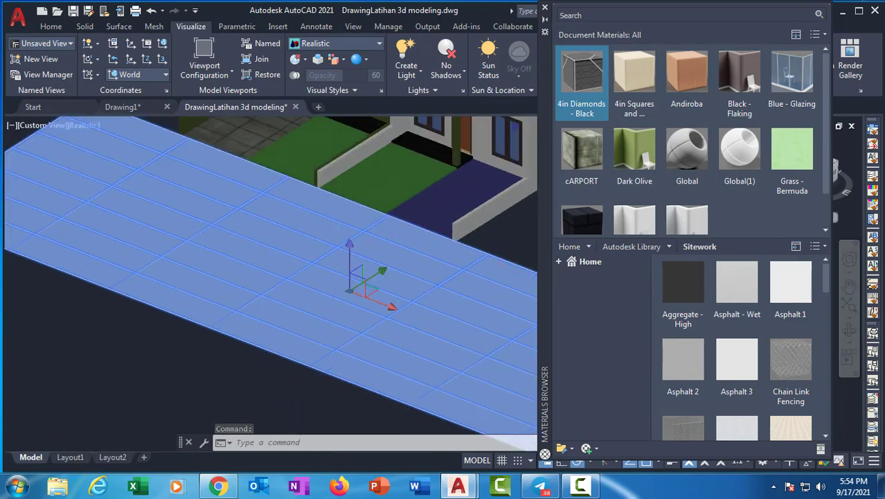
drag(669, 291, 371, 317)
scroll(325, 317, down, 2)
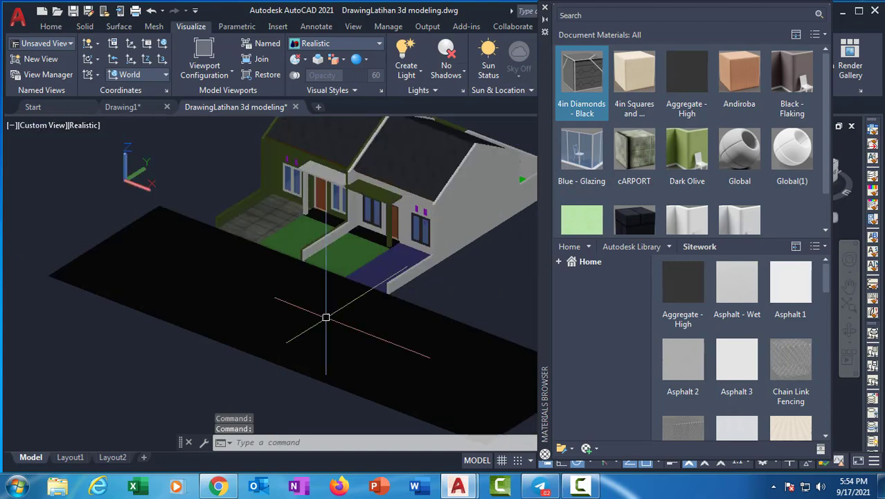
Close the Materials Browser and inspect the house fronts and road from the dark olive unit's side.
click(545, 8)
drag(603, 330, 612, 351)
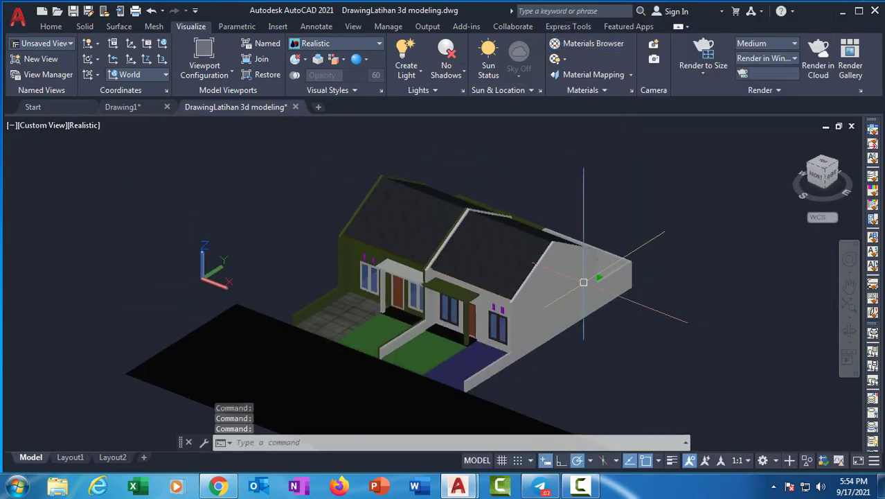
mouse_move(612, 350)
shift+middle_down()
mouse_move(534, 288)
mouse_move(488, 311)
mouse_move(355, 306)
mouse_move(395, 296)
mouse_move(500, 299)
mouse_move(426, 289)
shift+middle_up()
scroll(520, 292, up, 3)
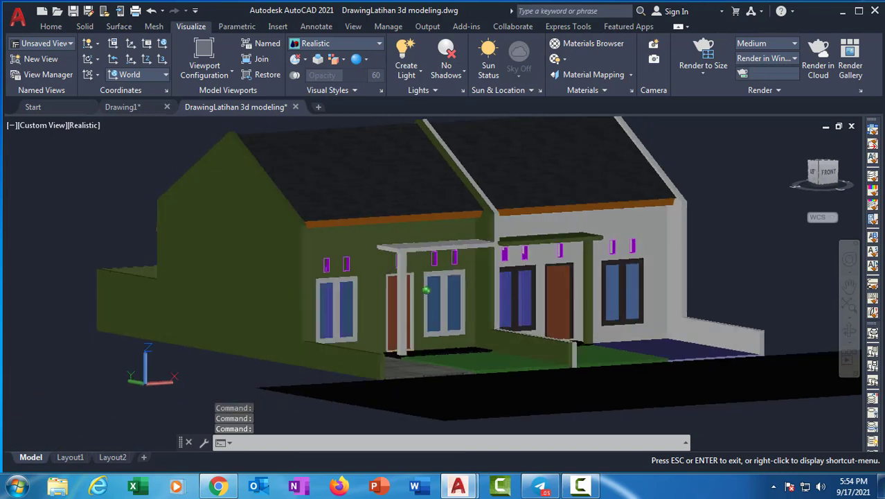
shift+middle_drag(482, 285, 412, 290)
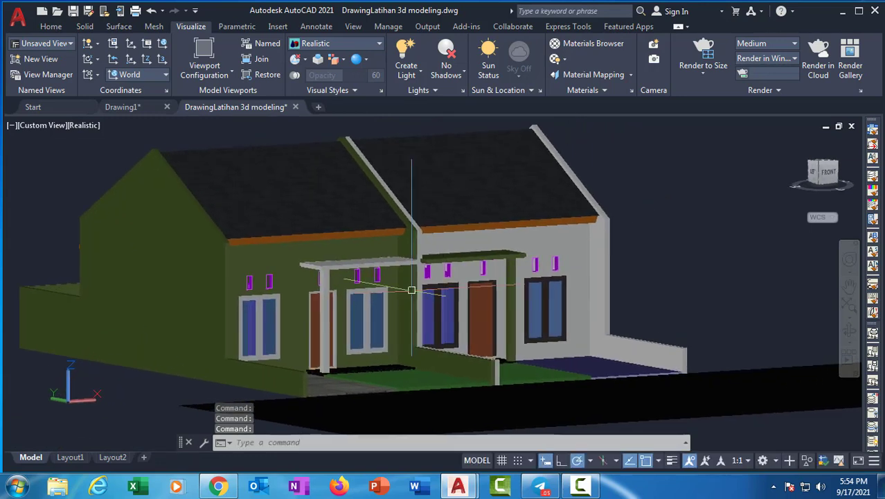
Set the model view to SW Isometric with perspective projection, keeping both house units in sight.
click(39, 128)
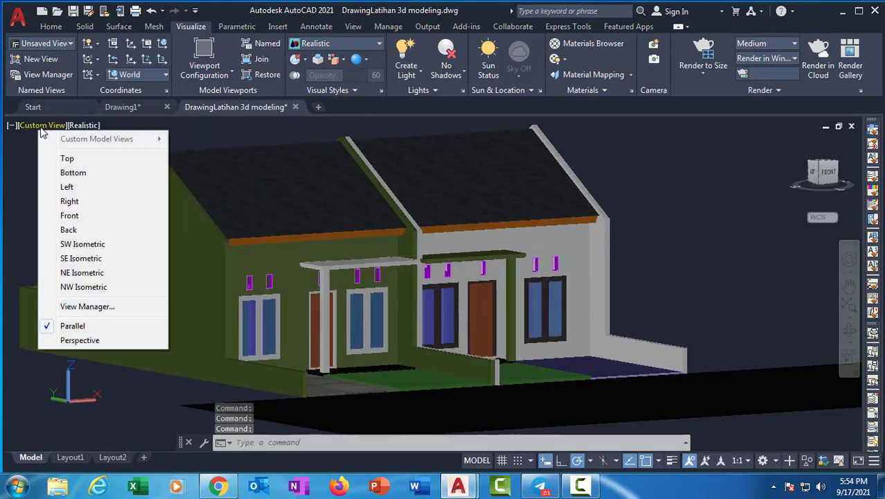
click(83, 245)
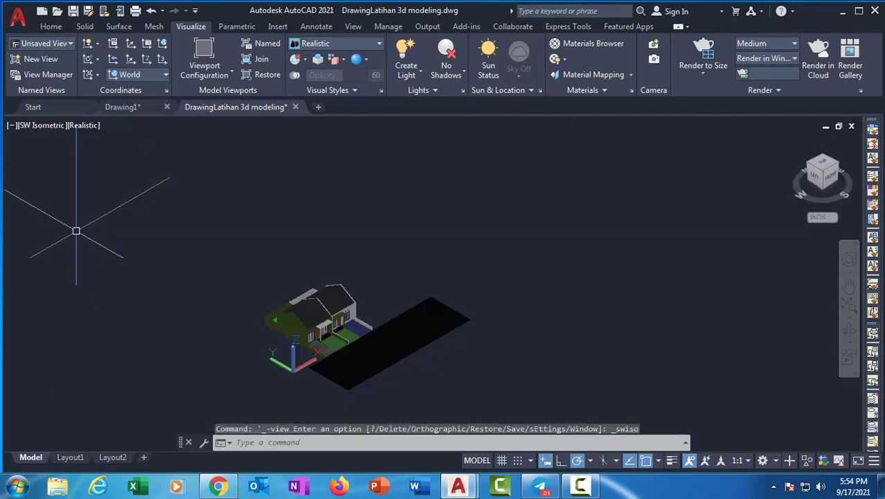
scroll(297, 347, up, 6)
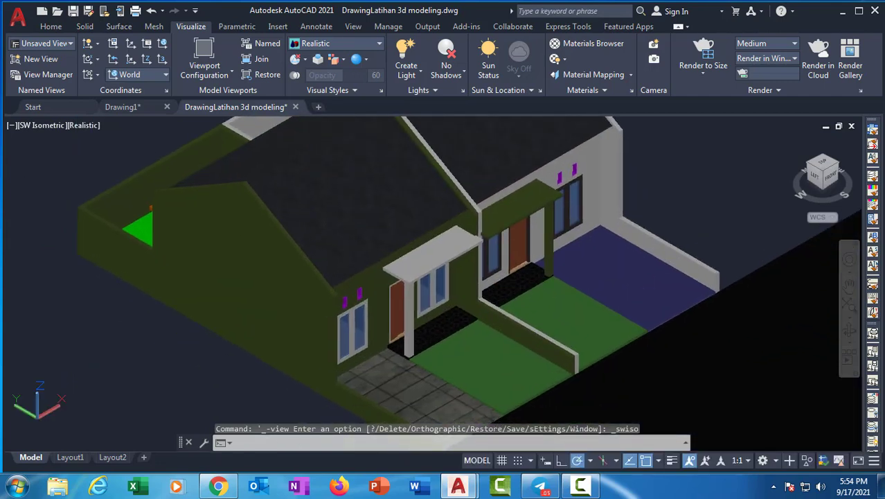
click(25, 127)
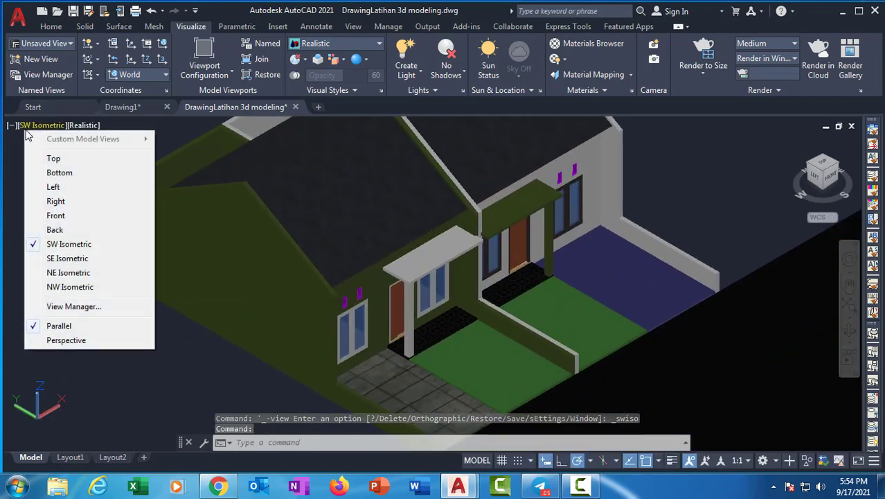
click(67, 340)
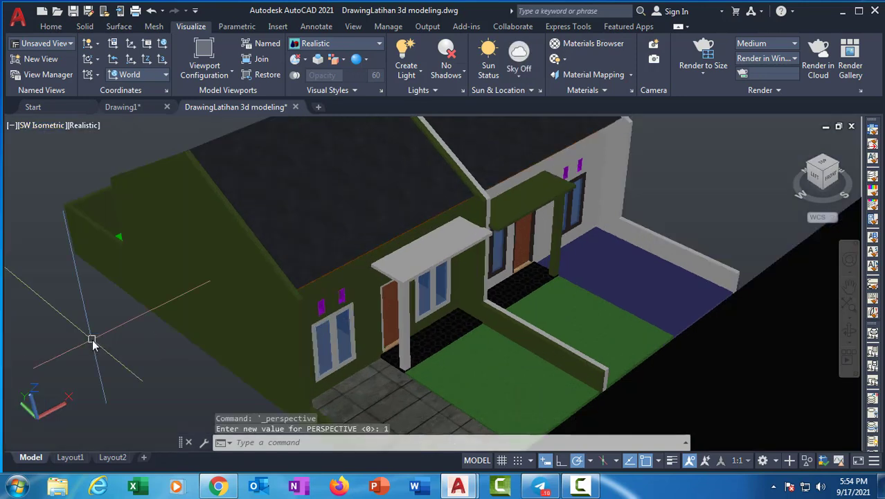
scroll(415, 337, down, 2)
middle_drag(416, 337, 369, 331)
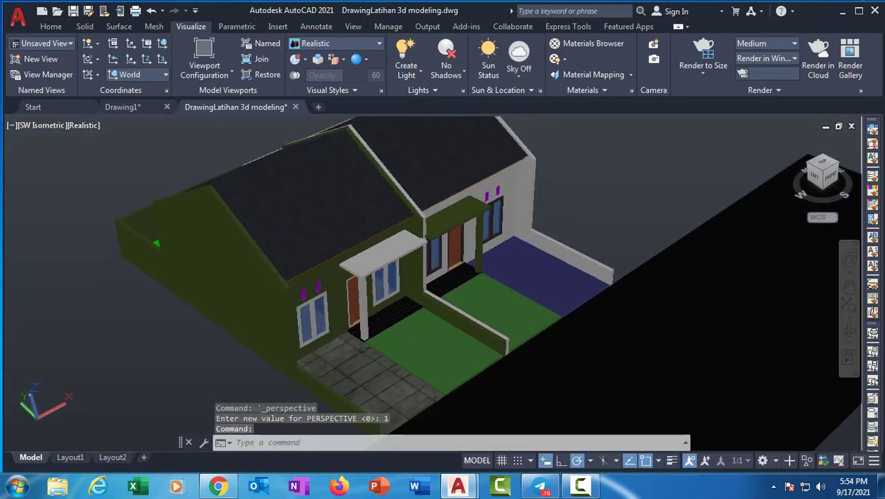
Orbit the perspective view down to a low angle that shows both house fronts from the white unit's side.
click(849, 335)
drag(388, 263, 283, 269)
middle_drag(283, 269, 568, 349)
scroll(346, 301, up, 1)
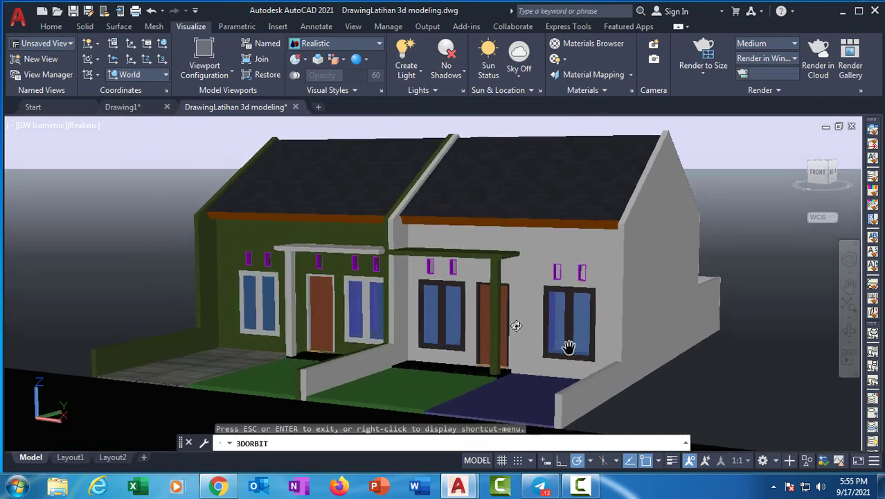
drag(514, 318, 510, 307)
scroll(509, 304, up, 1)
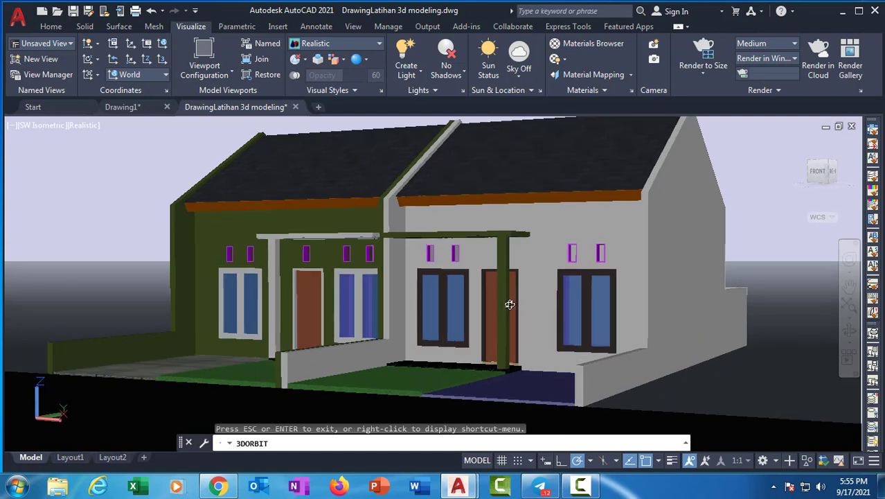
middle_drag(526, 325, 566, 345)
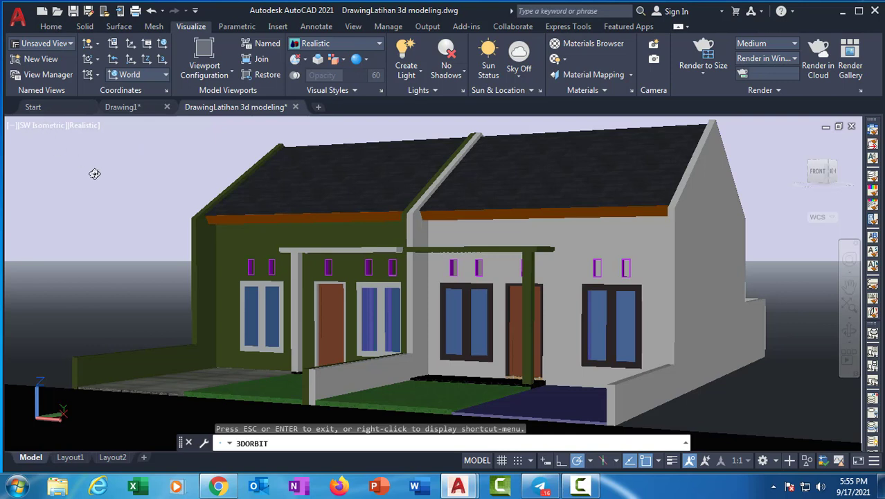
key(Escape)
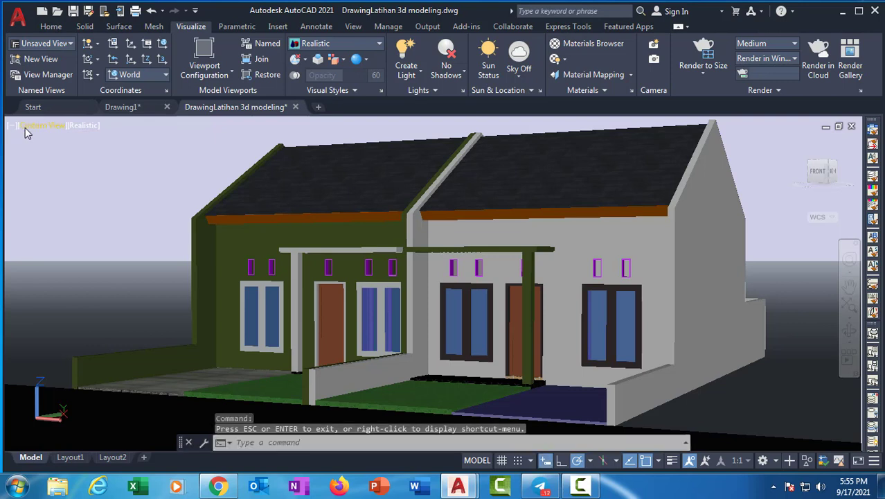
click(31, 128)
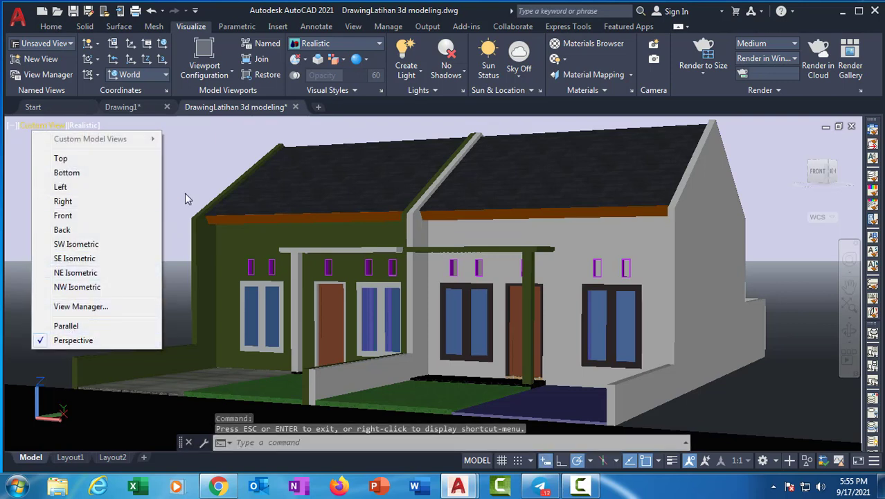
click(207, 168)
click(146, 198)
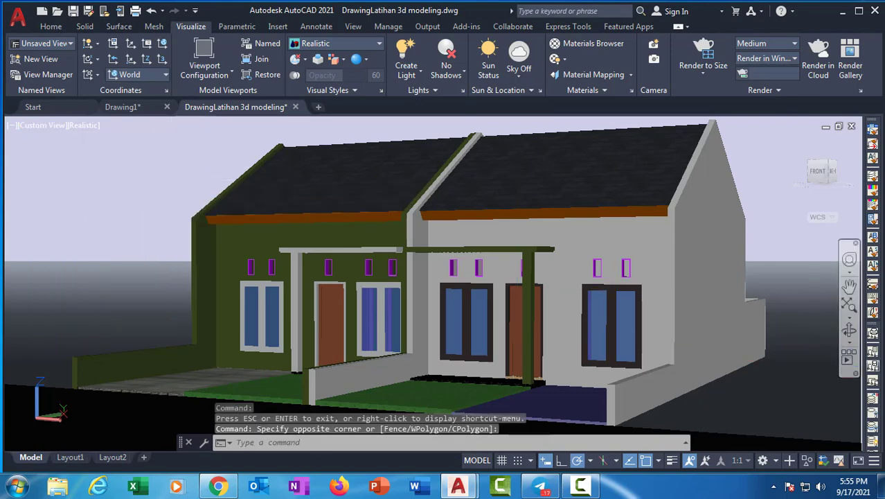
Inspect the fronts from the dark olive unit's side, then frame both facades and lawns from the white unit's side.
click(850, 333)
drag(464, 277, 520, 285)
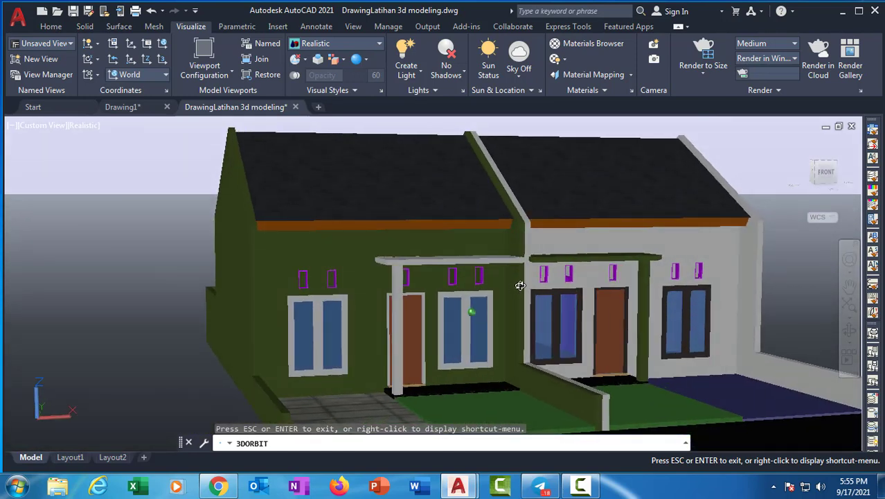
middle_drag(505, 283, 478, 282)
drag(478, 282, 411, 271)
scroll(411, 272, up, 4)
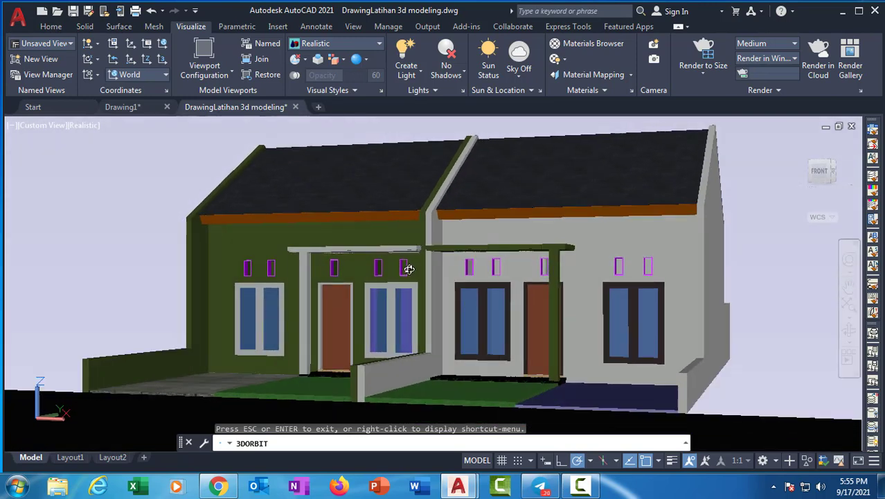
middle_drag(411, 272, 428, 272)
scroll(428, 272, down, 3)
scroll(426, 274, up, 2)
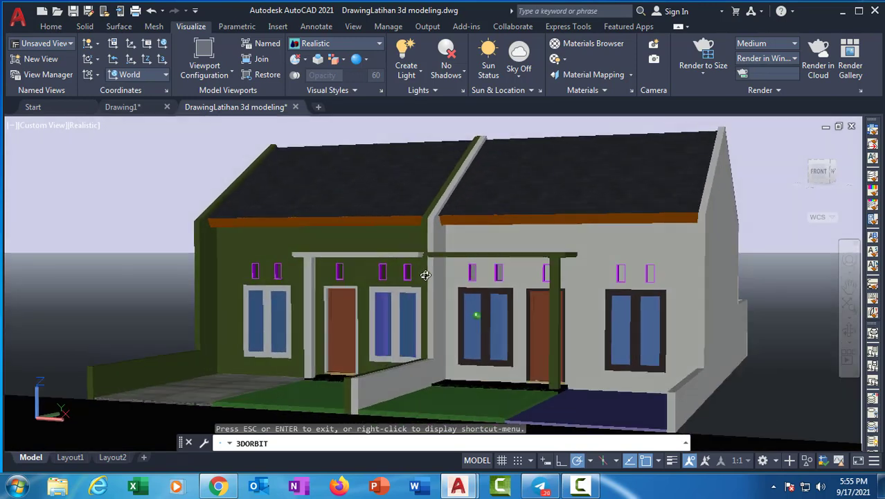
drag(425, 275, 455, 281)
middle_drag(455, 281, 438, 268)
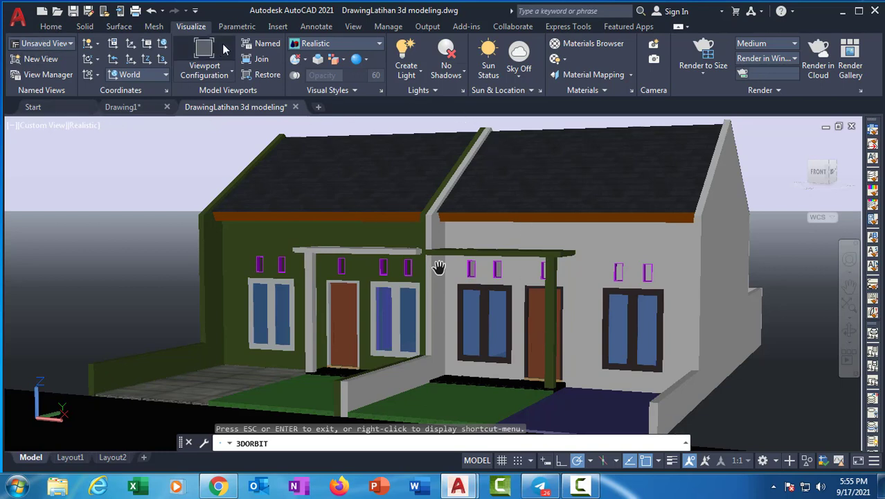
Turn on the sun with adjusted exposure settings and enable the render environment.
click(488, 67)
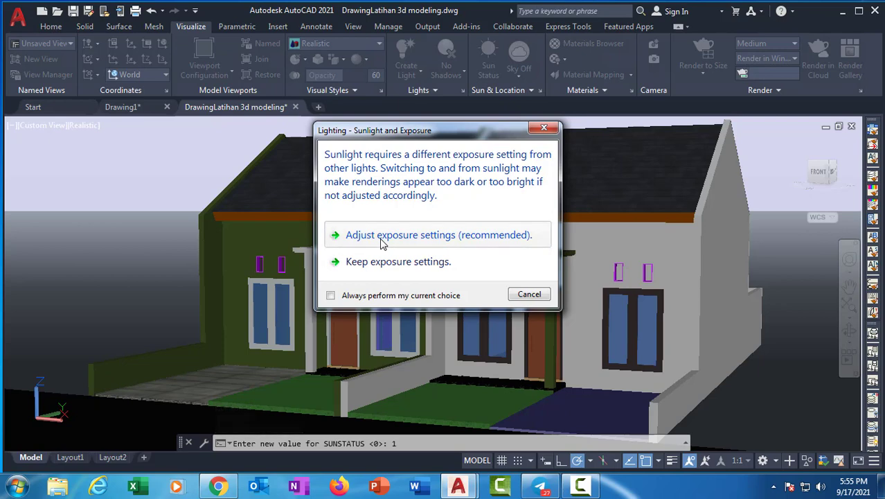
click(382, 237)
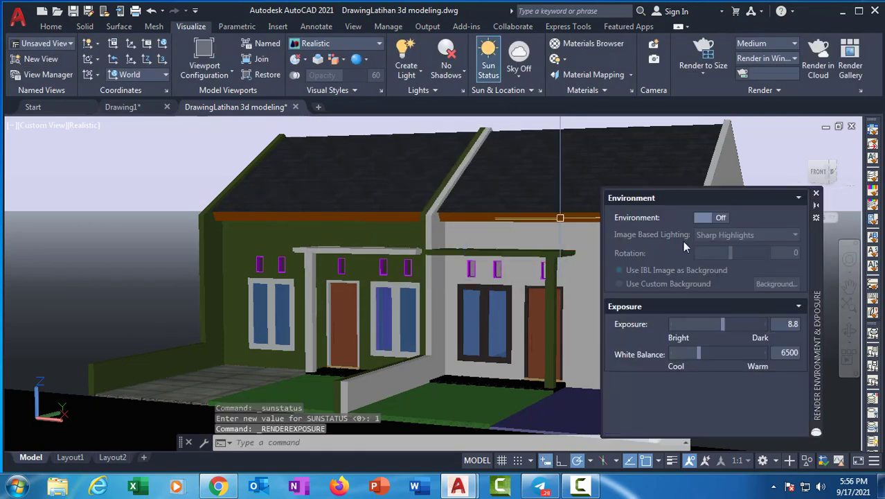
drag(811, 245, 232, 197)
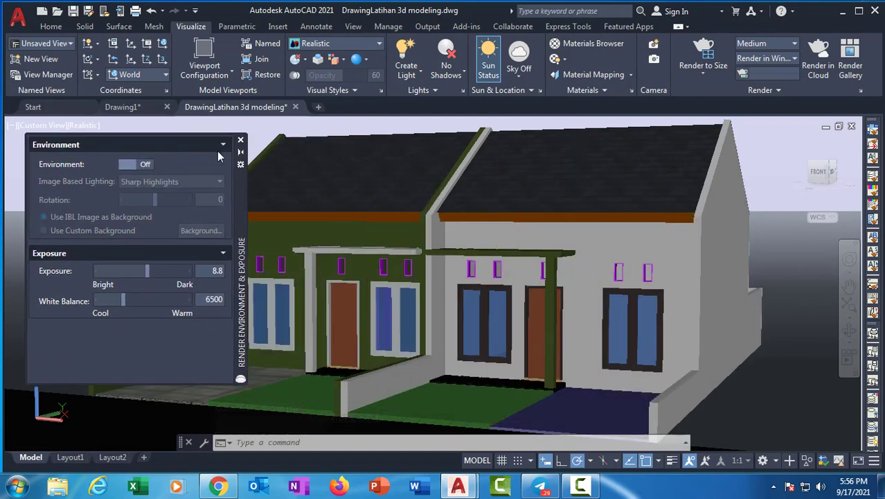
click(147, 166)
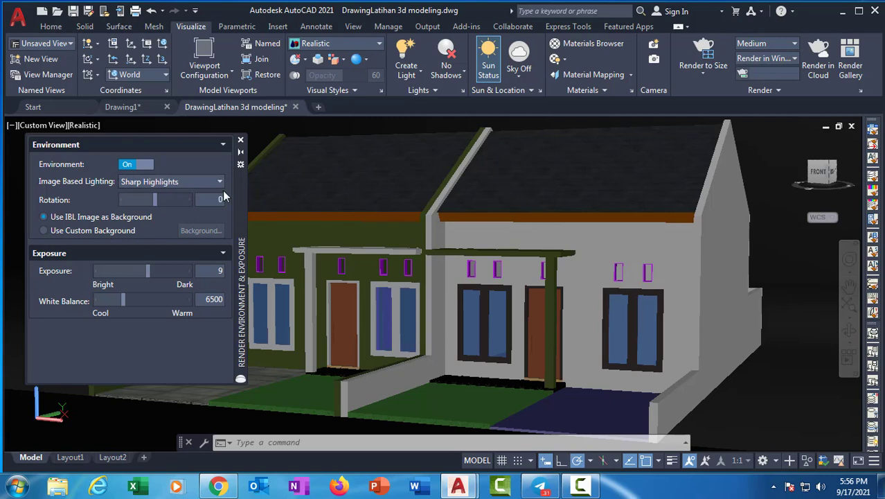
drag(241, 193, 680, 192)
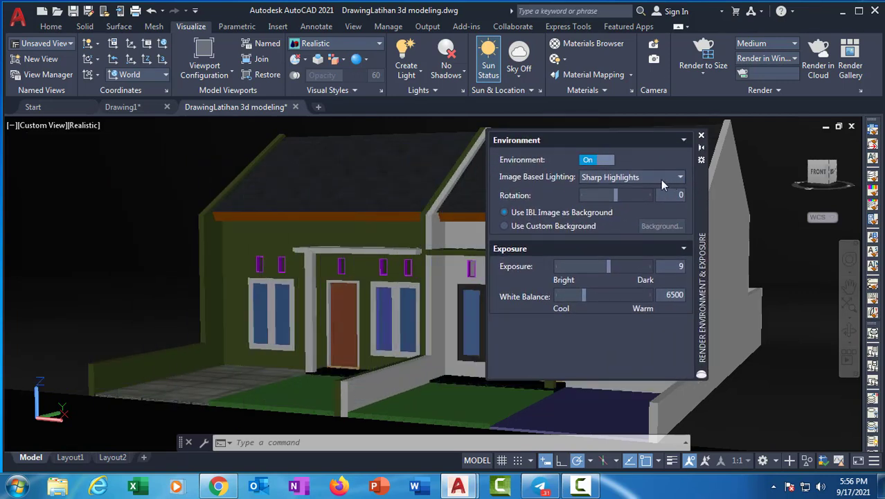
Try Gypsum Crater as the image-based lighting and check it behind the houses.
click(676, 179)
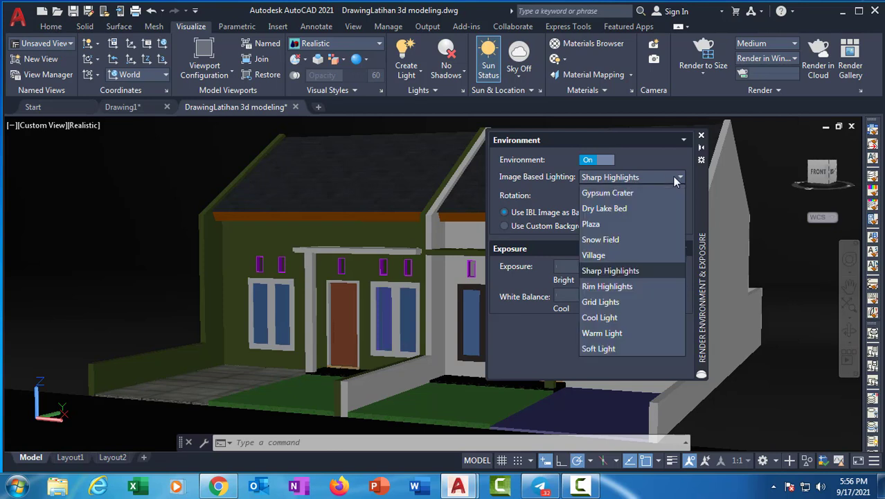
click(647, 195)
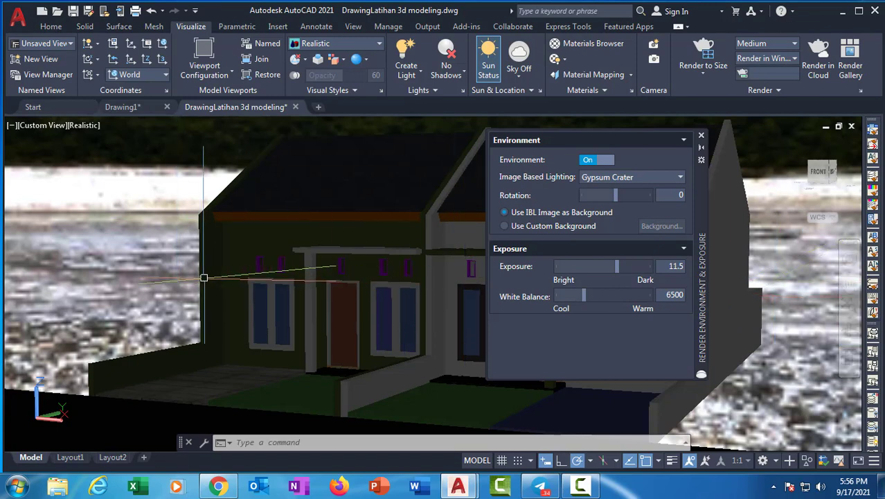
middle_drag(168, 275, 252, 282)
mouse_move(115, 267)
middle_down()
mouse_move(159, 270)
mouse_move(134, 257)
middle_up()
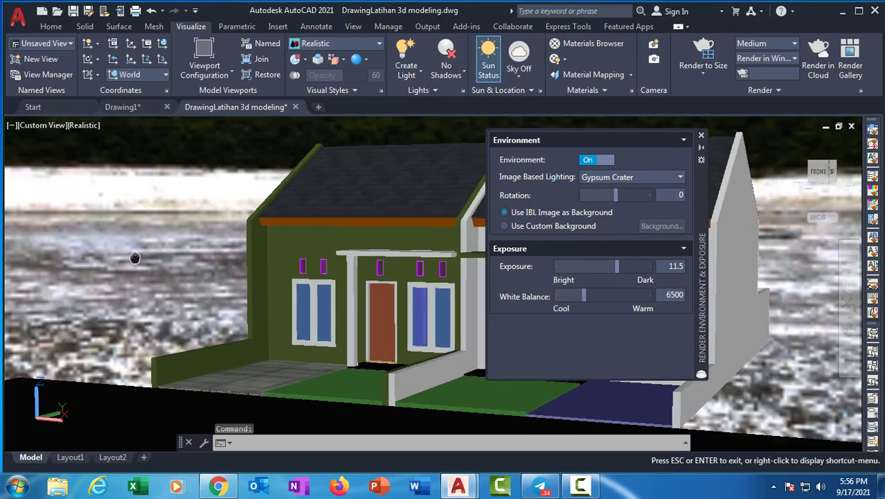
key(Escape)
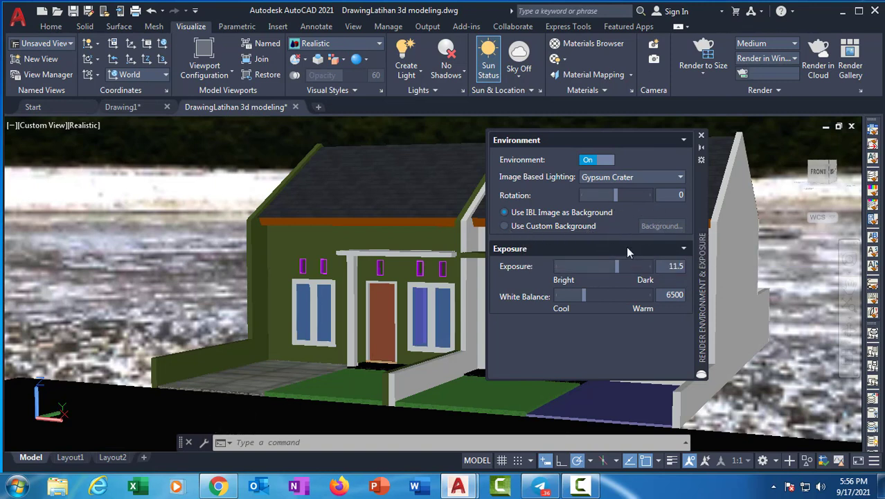
Try the Dry Lake Bed, Village and Sharp Highlights image-based lighting environments on the house scene.
click(667, 178)
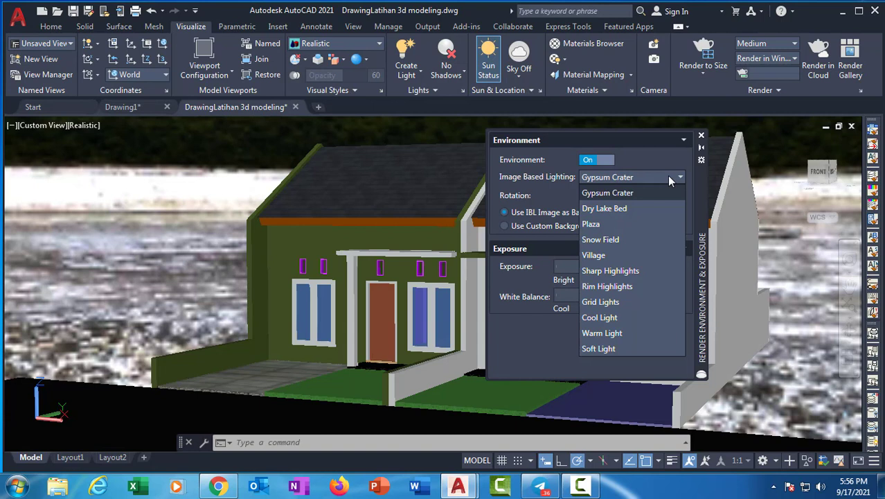
click(626, 210)
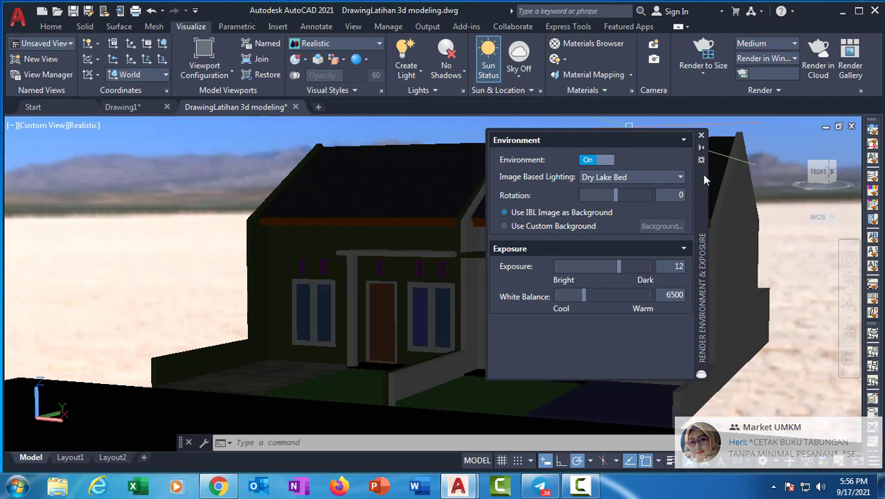
drag(699, 184, 720, 215)
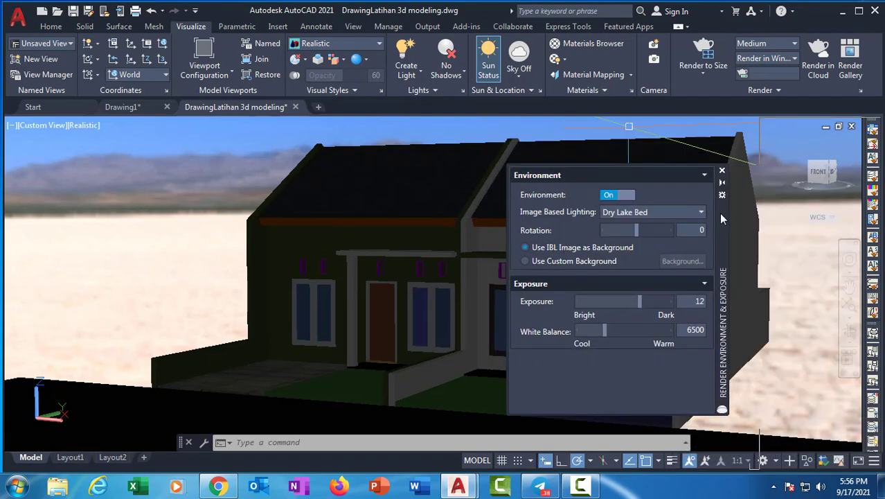
click(697, 210)
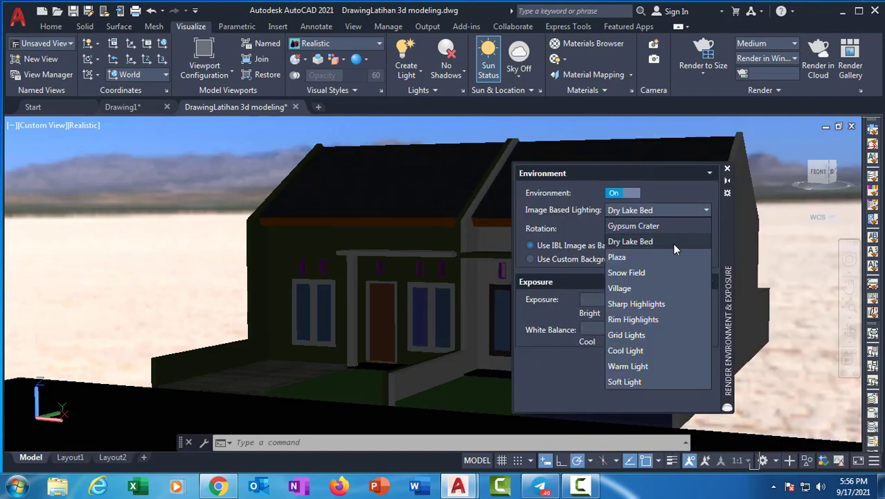
click(658, 289)
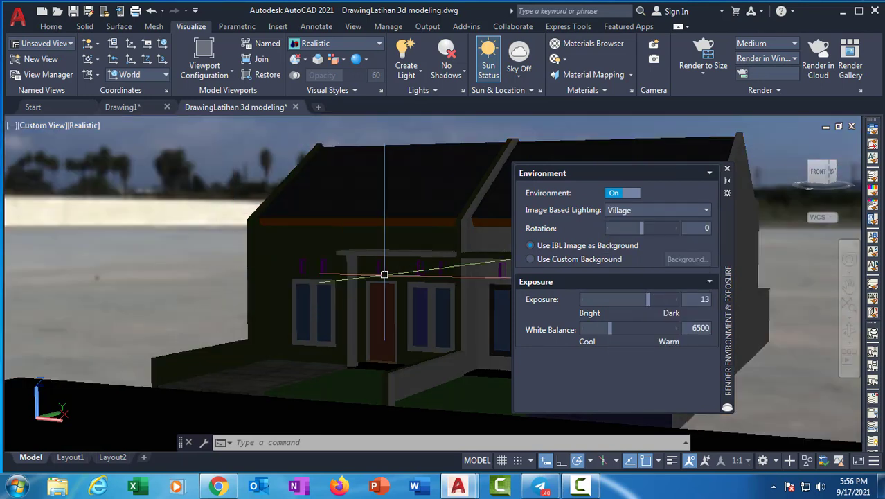
click(692, 209)
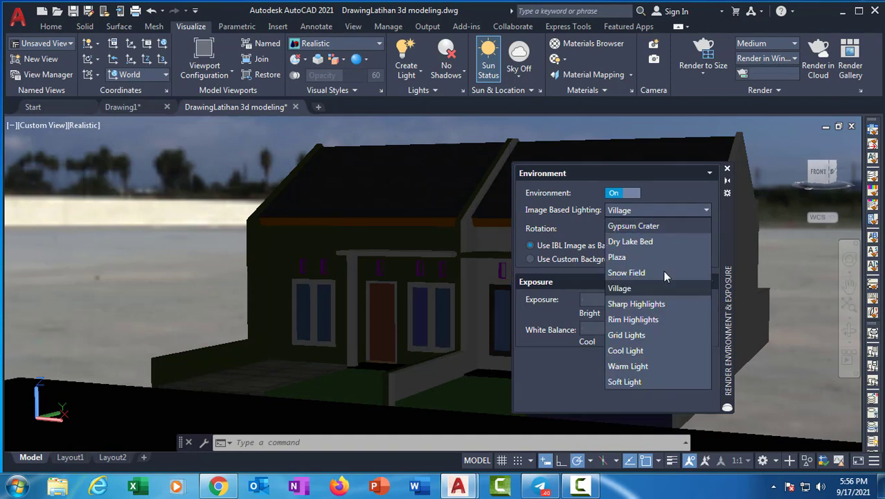
click(652, 305)
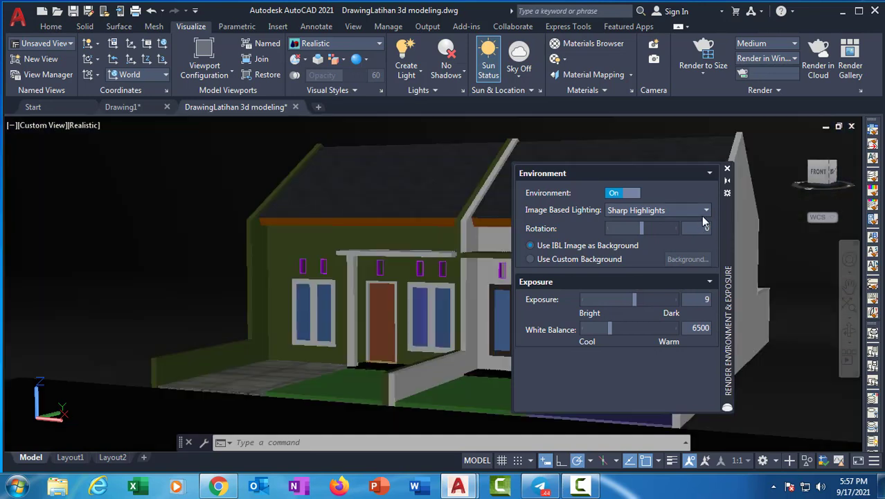
Set the image-based lighting to Plaza and close the render environment settings.
click(703, 214)
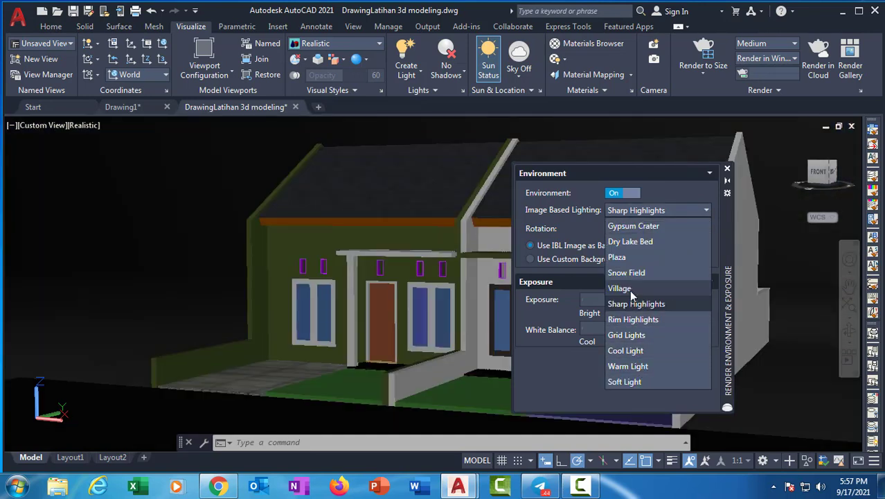
click(622, 257)
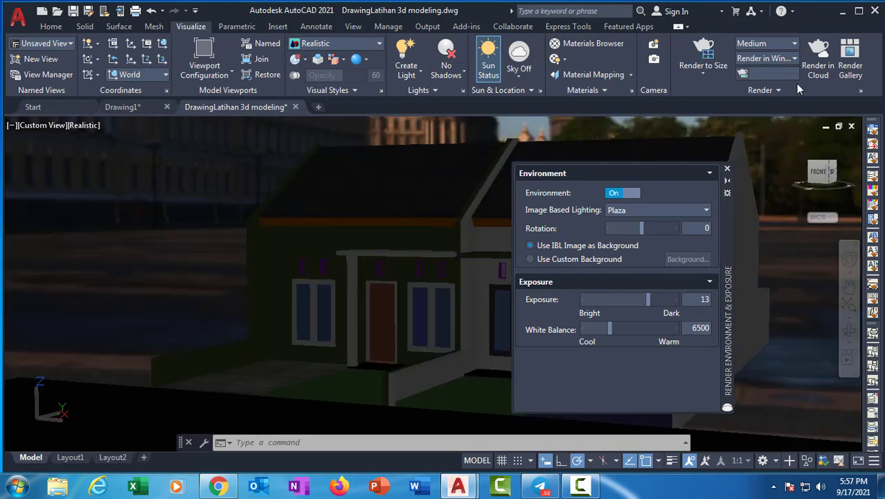
click(727, 169)
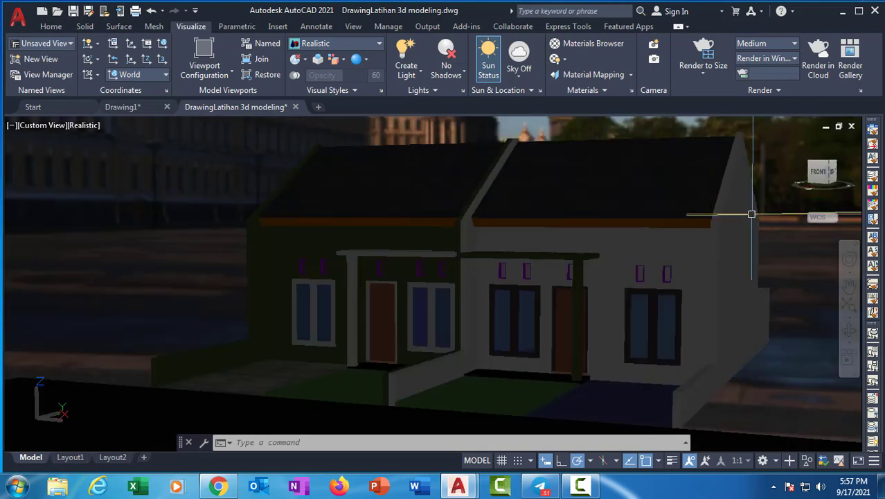
Frame both house units in an angled perspective showing their fronts and the white house's side wall for the render.
mouse_move(572, 270)
shift+middle_down()
mouse_move(624, 259)
mouse_move(596, 265)
mouse_move(650, 271)
mouse_move(563, 287)
mouse_move(563, 280)
shift+middle_up()
scroll(563, 280, up, 2)
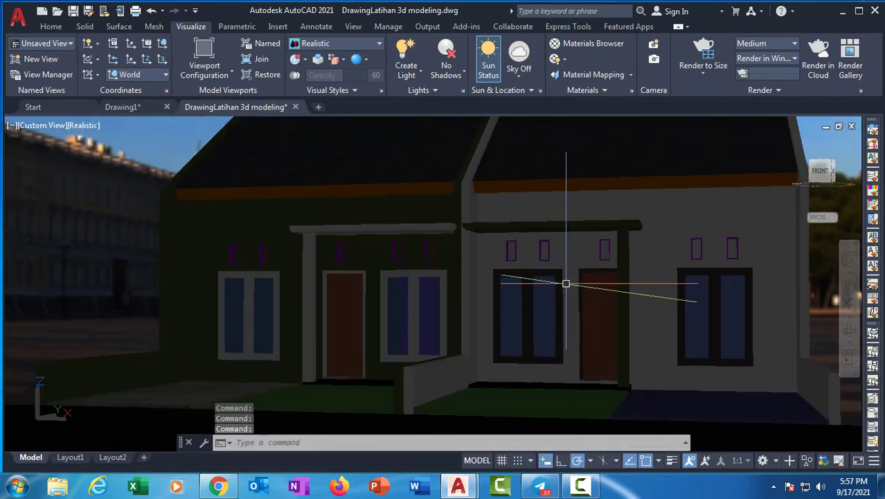
scroll(566, 284, down, 1)
scroll(567, 284, up, 1)
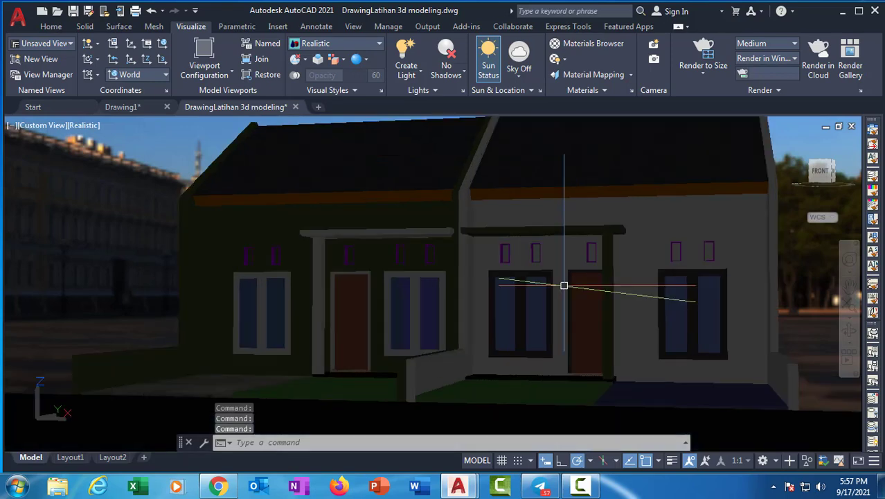
shift+middle_drag(566, 285, 509, 293)
scroll(549, 293, down, 1)
scroll(548, 293, up, 1)
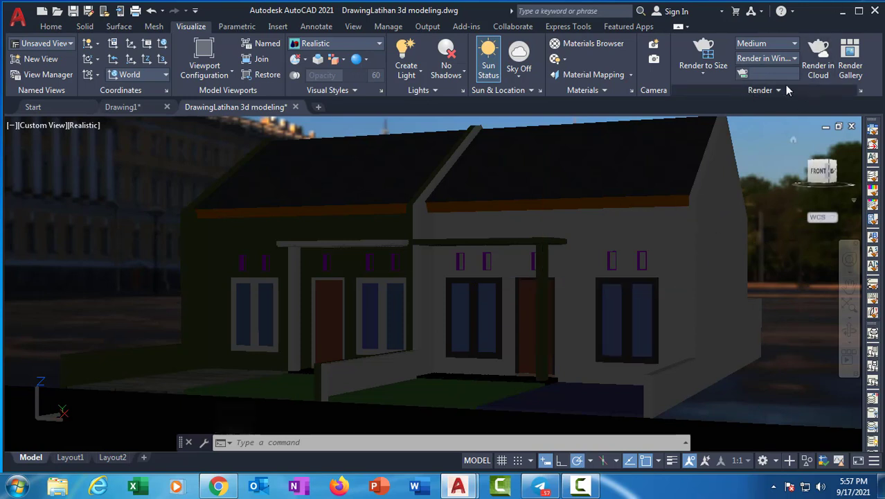
Render the houses directly in the viewport with the Medium preset and close the render presets settings.
click(861, 93)
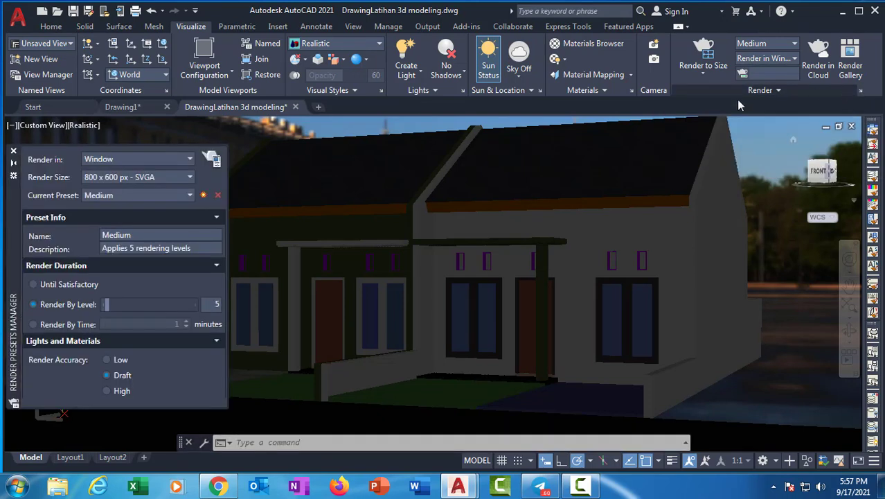
click(175, 160)
click(128, 187)
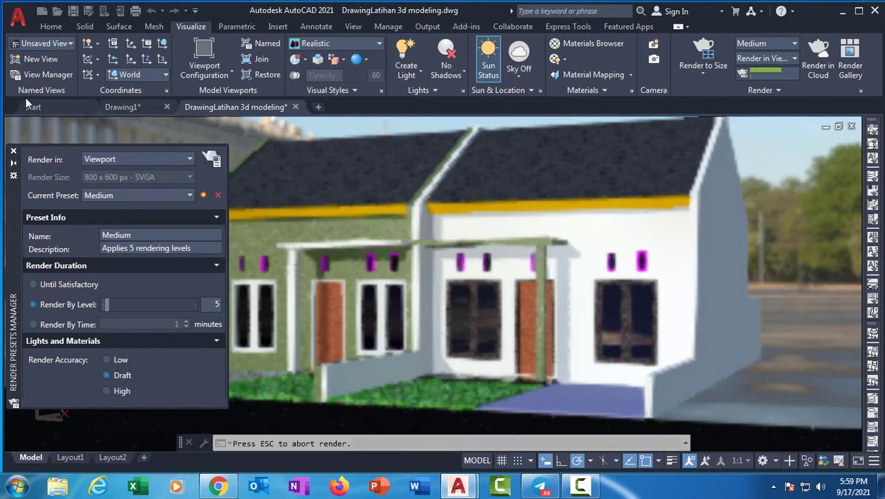
click(13, 151)
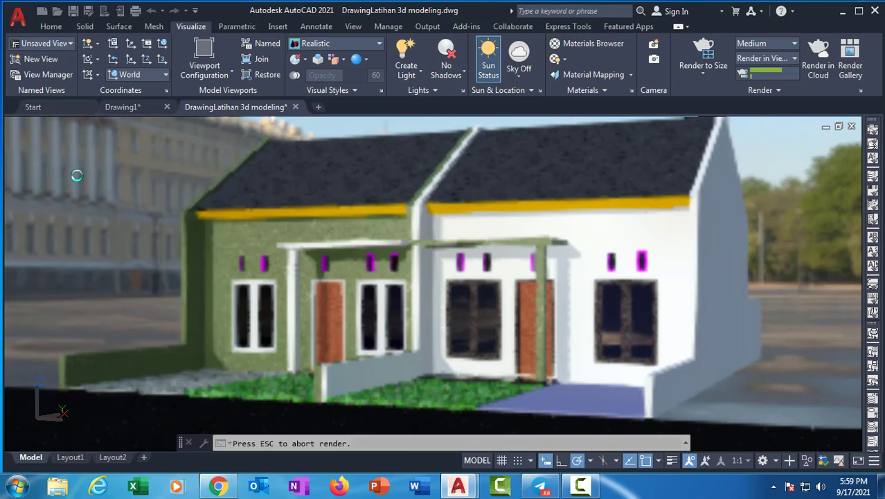